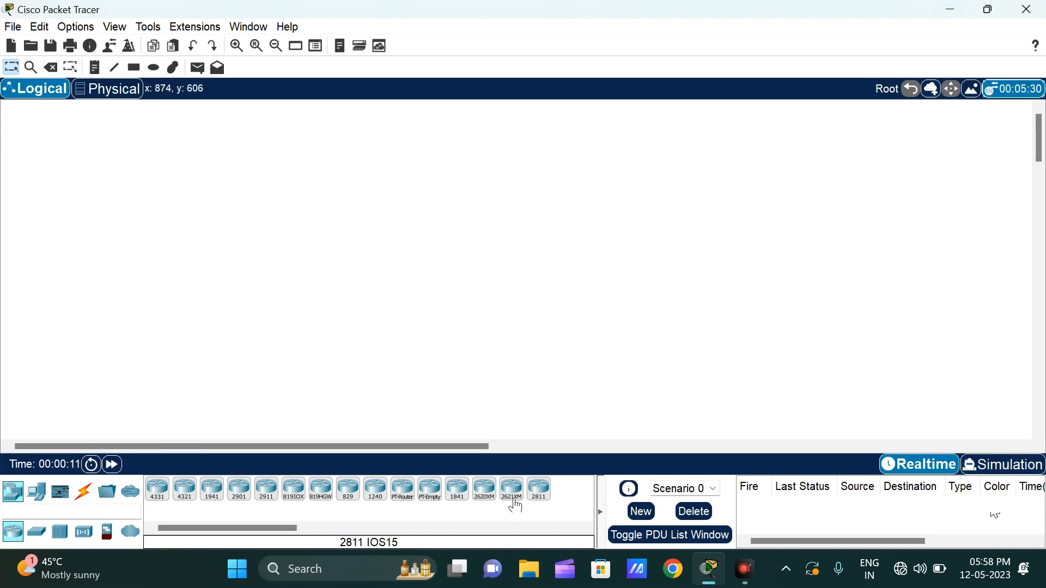
Step: Place two 2621XM routers side by side in the workspace, with one 2950-24 switch below each router
click(515, 504)
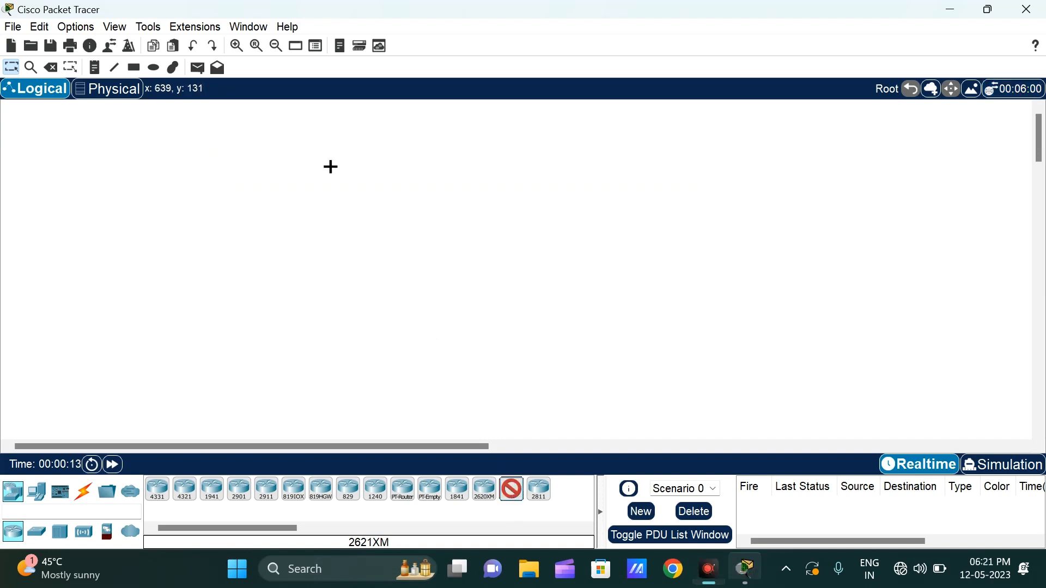
click(325, 189)
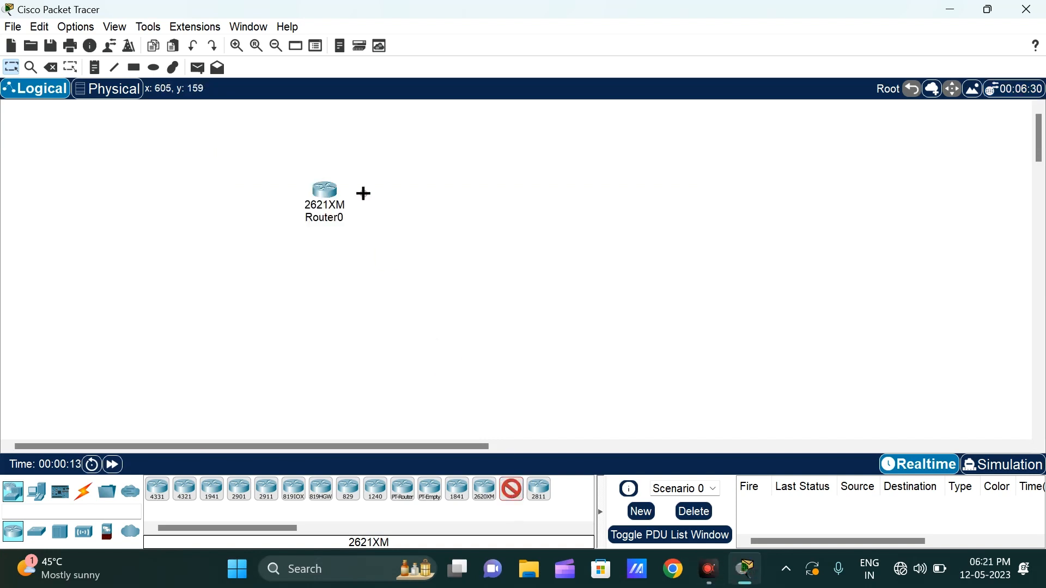
click(610, 193)
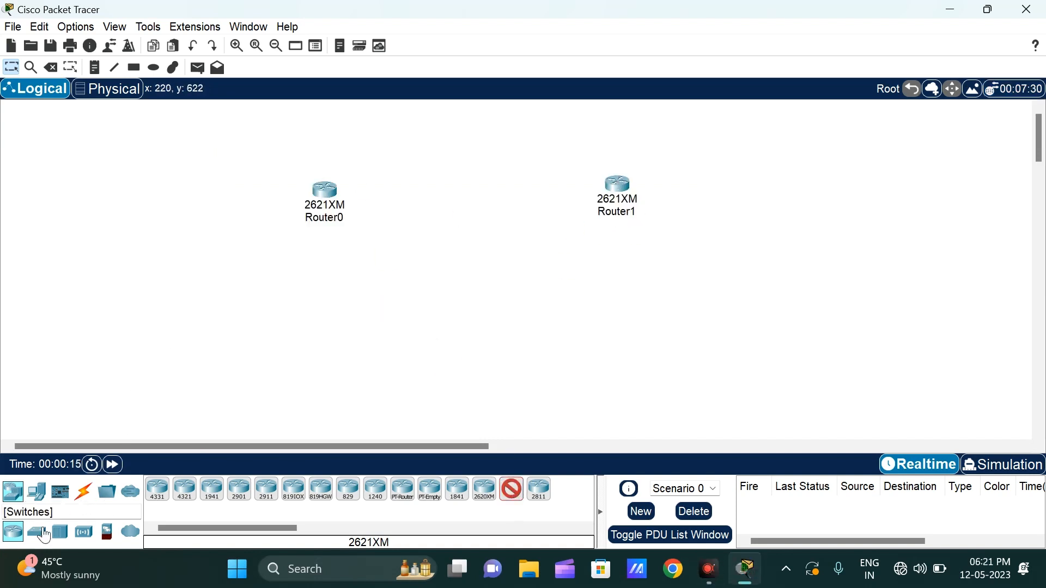
click(37, 533)
click(348, 490)
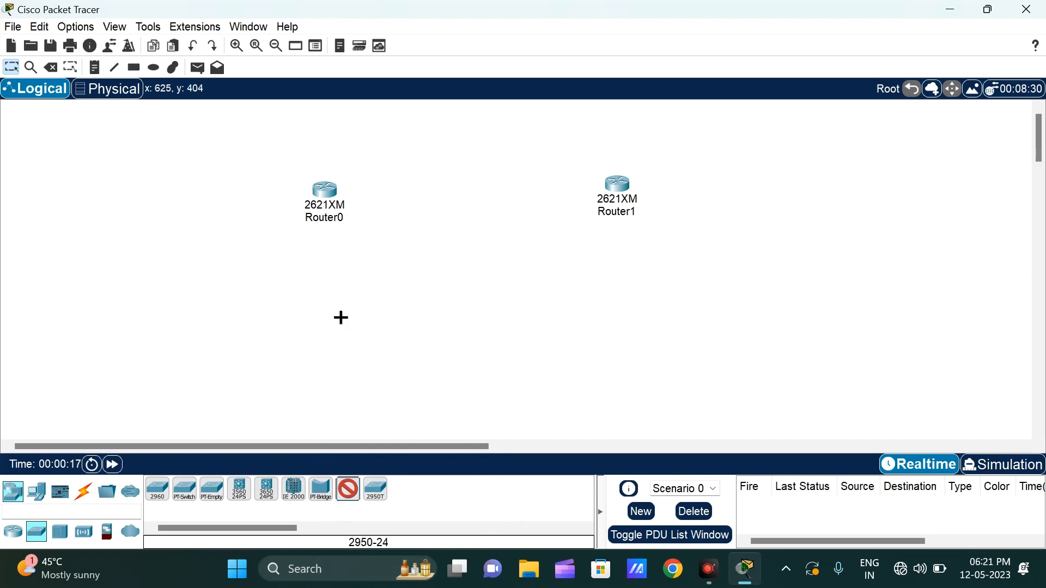
click(324, 278)
click(640, 262)
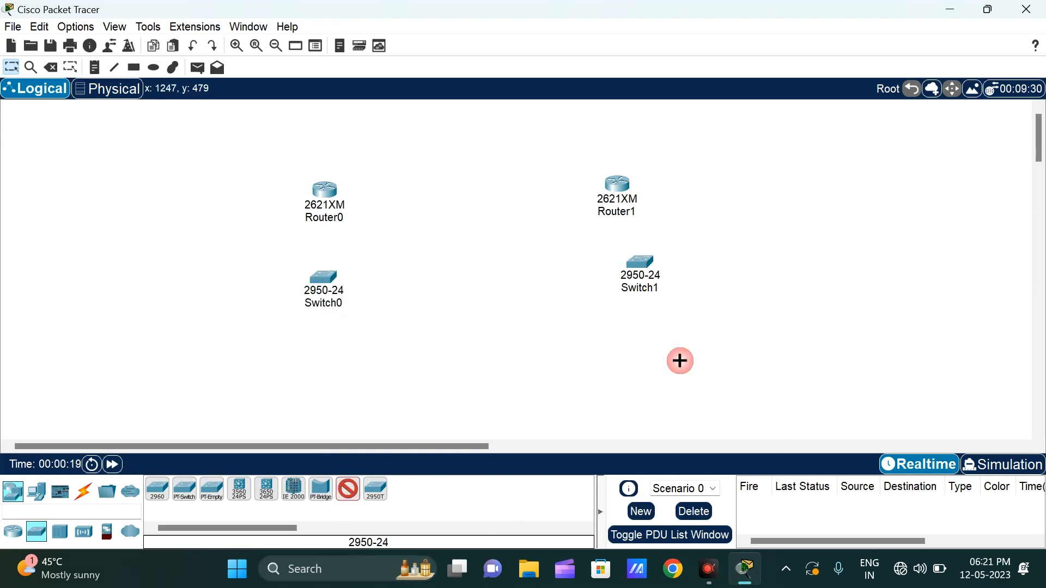
Step: Place six PC-PT computers in the workspace, three in a row below each switch
click(36, 492)
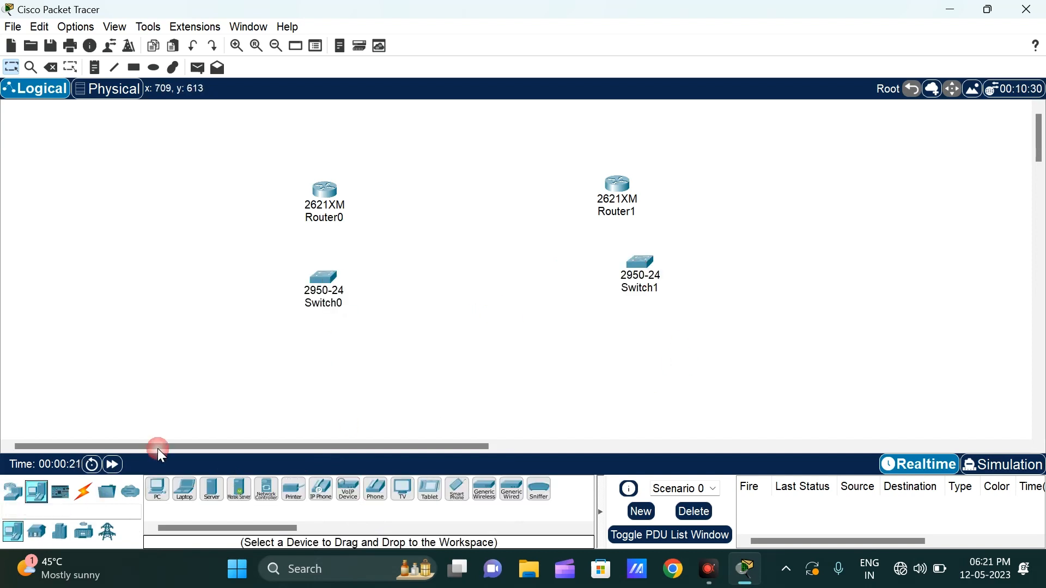
click(157, 489)
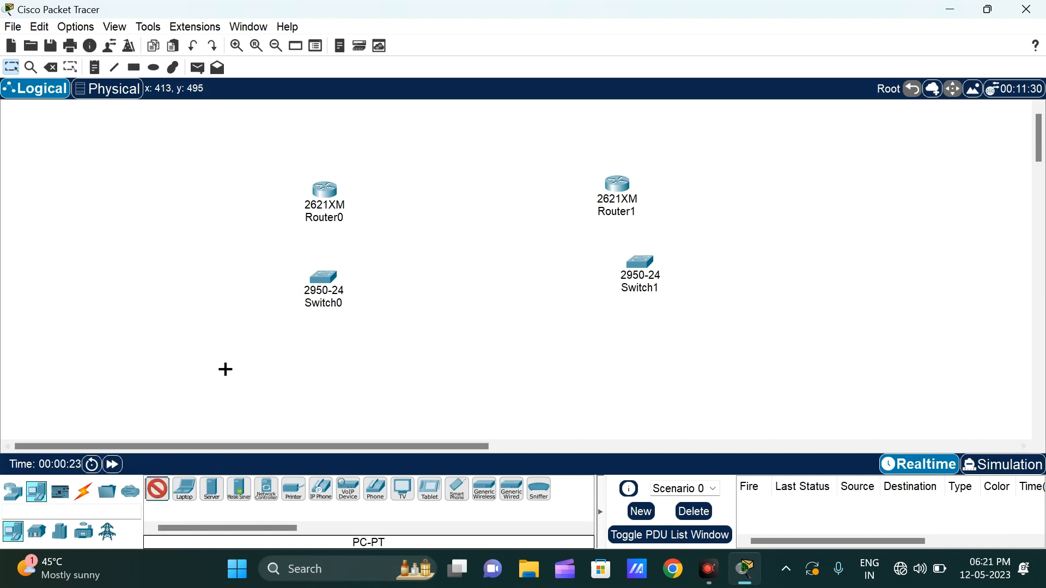
click(218, 376)
click(294, 377)
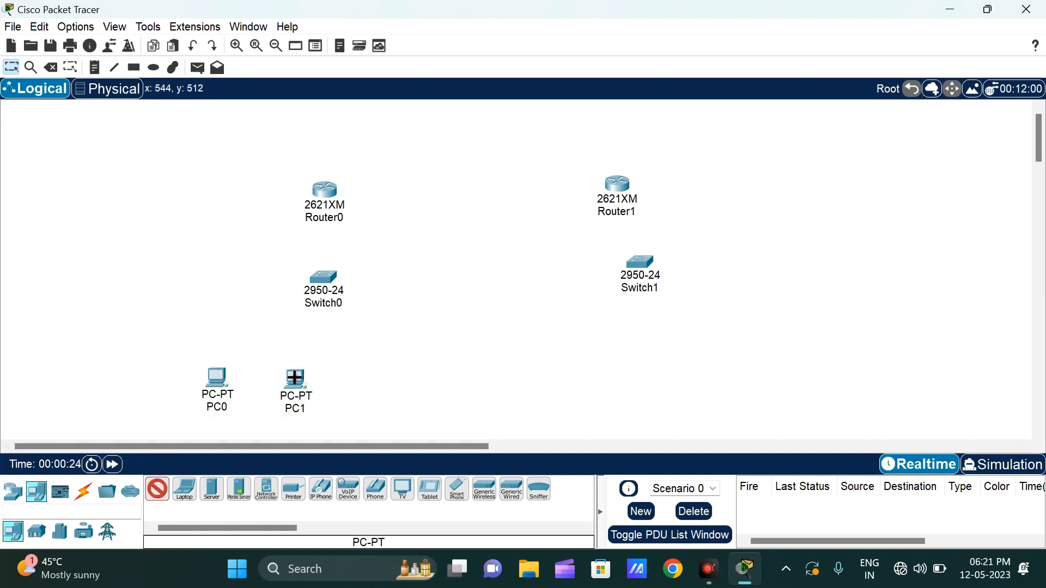
click(369, 379)
click(615, 360)
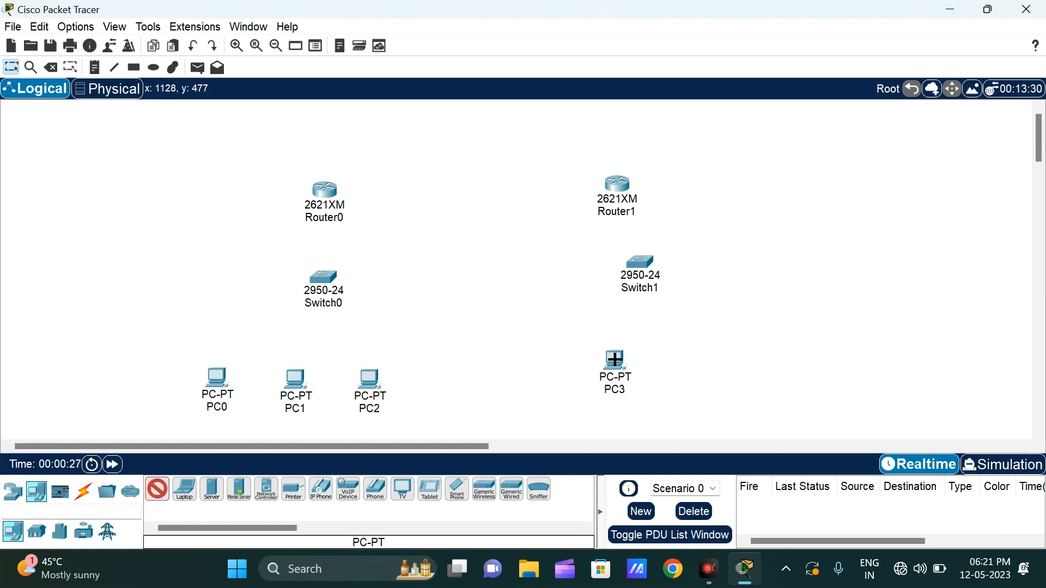
click(671, 361)
click(747, 358)
Step: Connect PC0, PC1 and PC2 to Switch0, and Switch0 to Router0, using the automatically chosen connection type
click(83, 491)
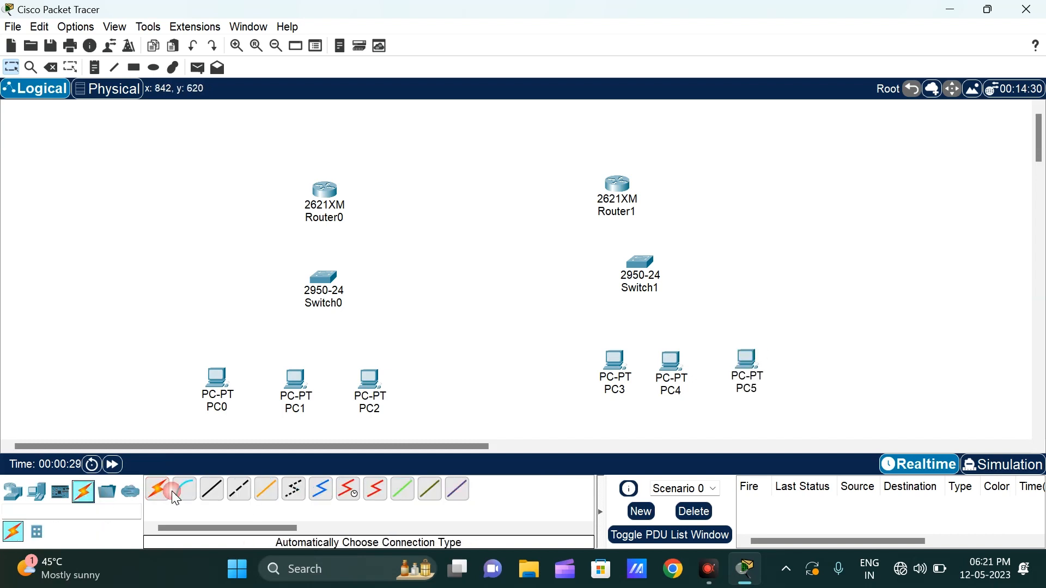
click(163, 491)
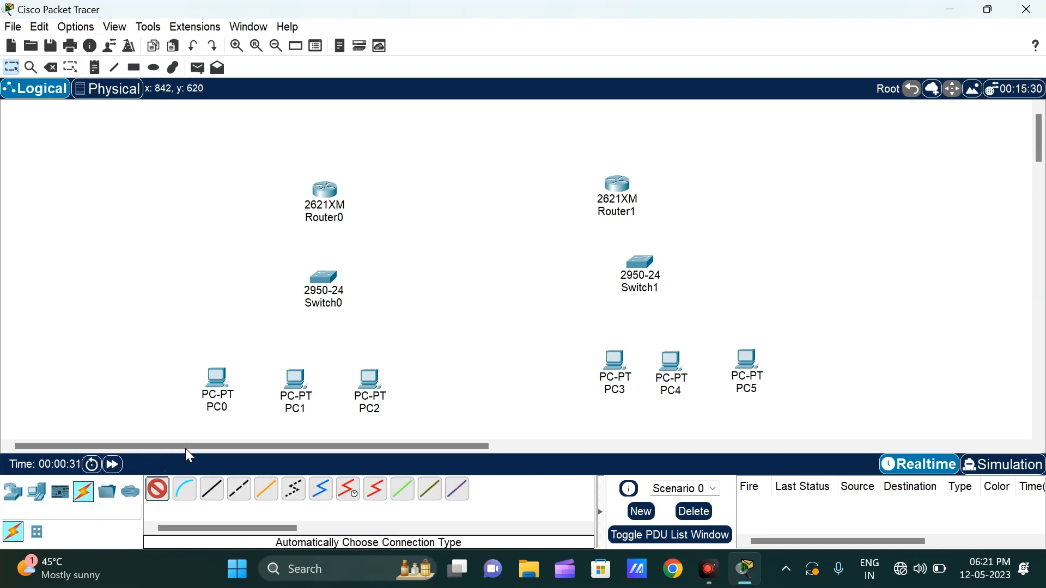
click(217, 383)
click(322, 279)
click(324, 279)
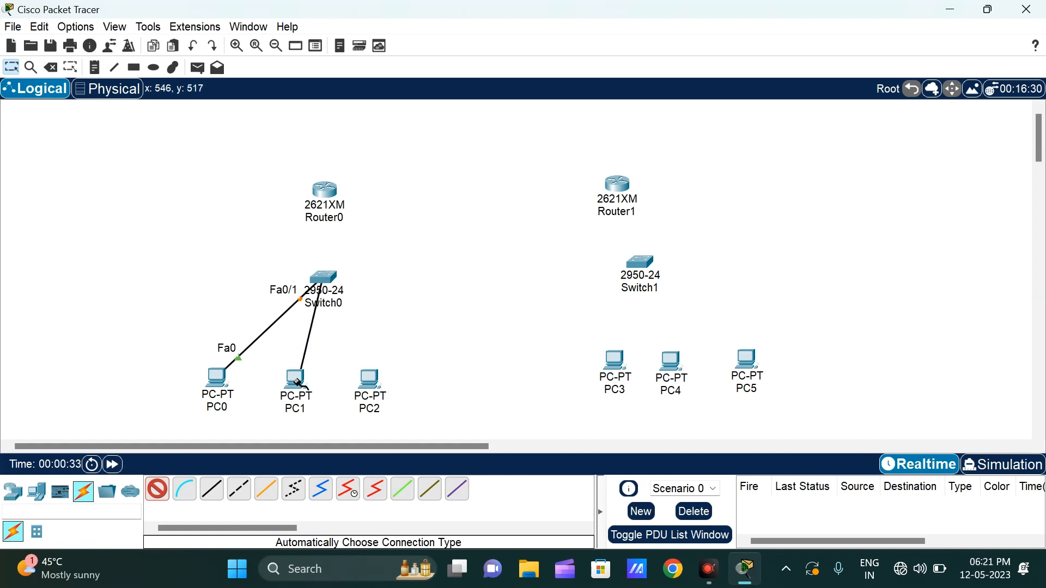
click(297, 382)
click(369, 379)
click(324, 280)
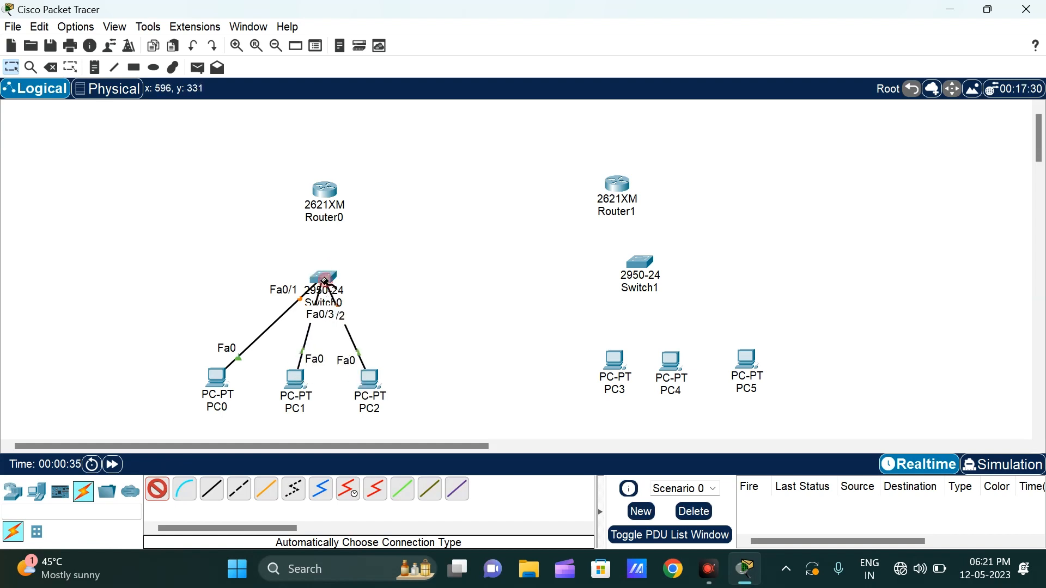
click(324, 281)
click(326, 192)
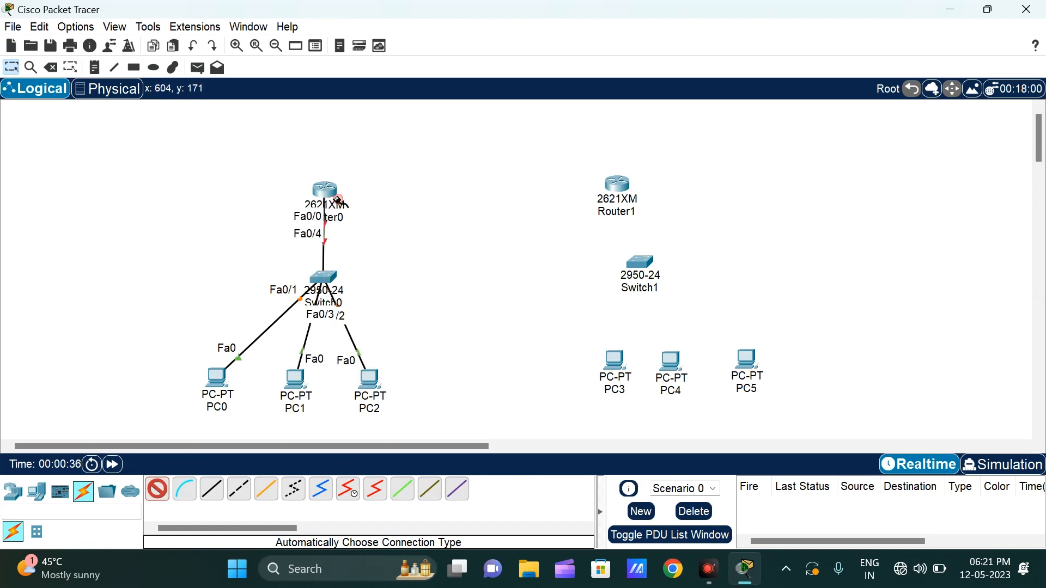
Step: Connect Switch1 to Router1 and to PC3, PC4 and PC5 using the automatically chosen connection type
click(649, 260)
click(618, 186)
click(640, 262)
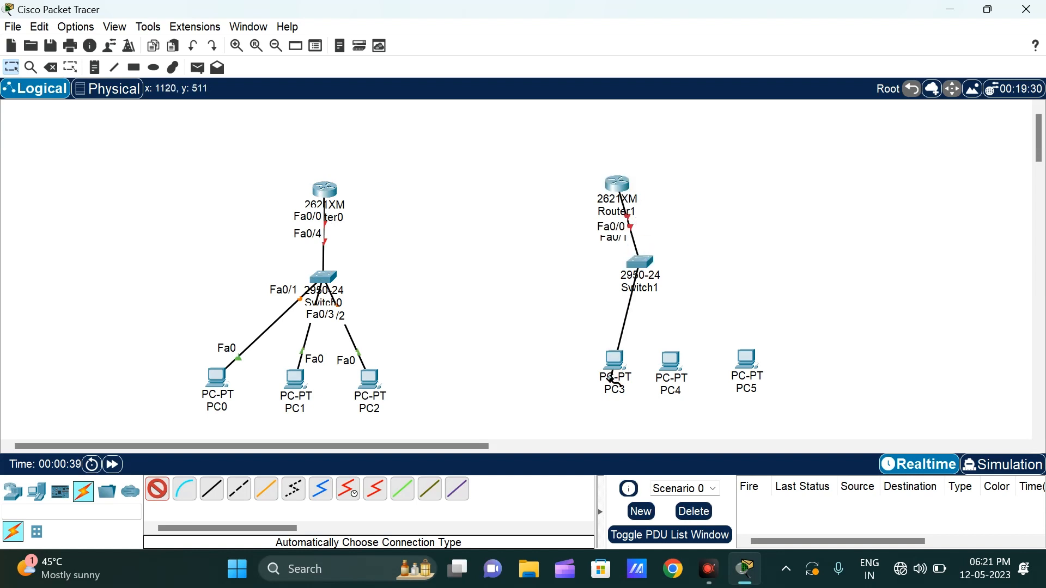
click(610, 381)
click(671, 363)
click(640, 263)
click(640, 263)
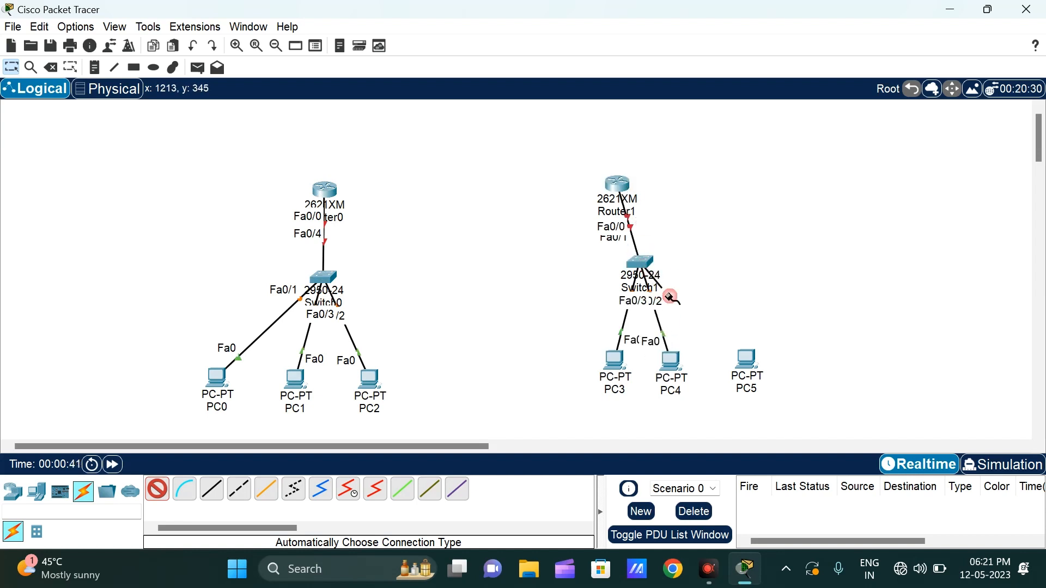
click(747, 361)
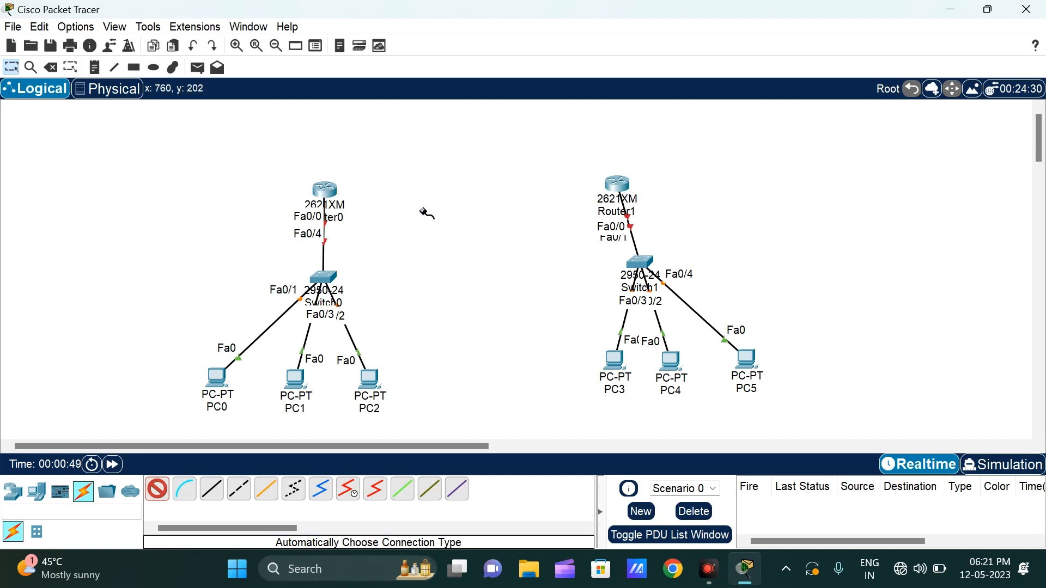
click(11, 66)
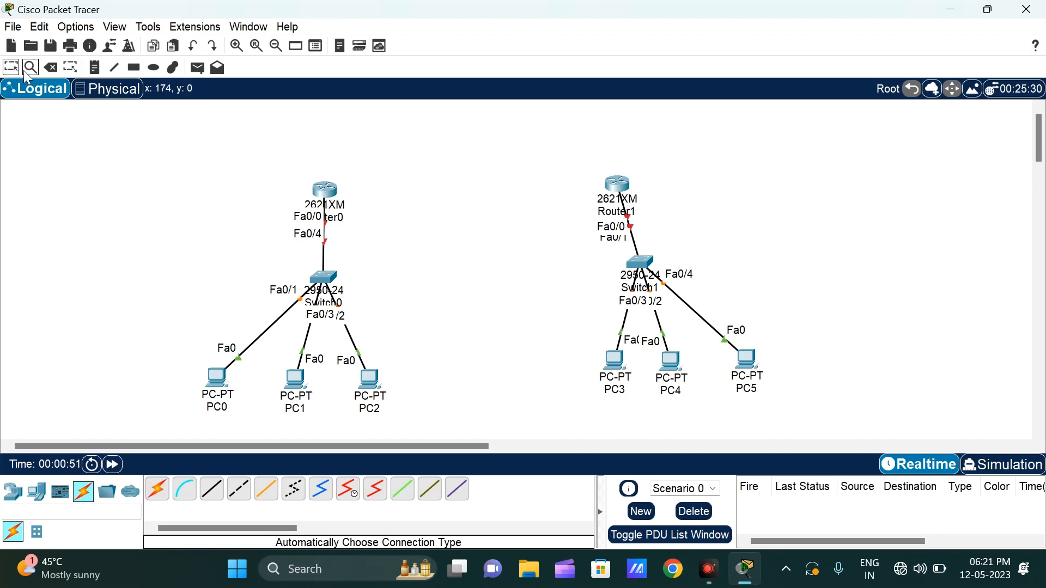
Step: Power off Router0, install a WIC-2T module in the WIC slot nearest the power switch, and power it back on
click(326, 191)
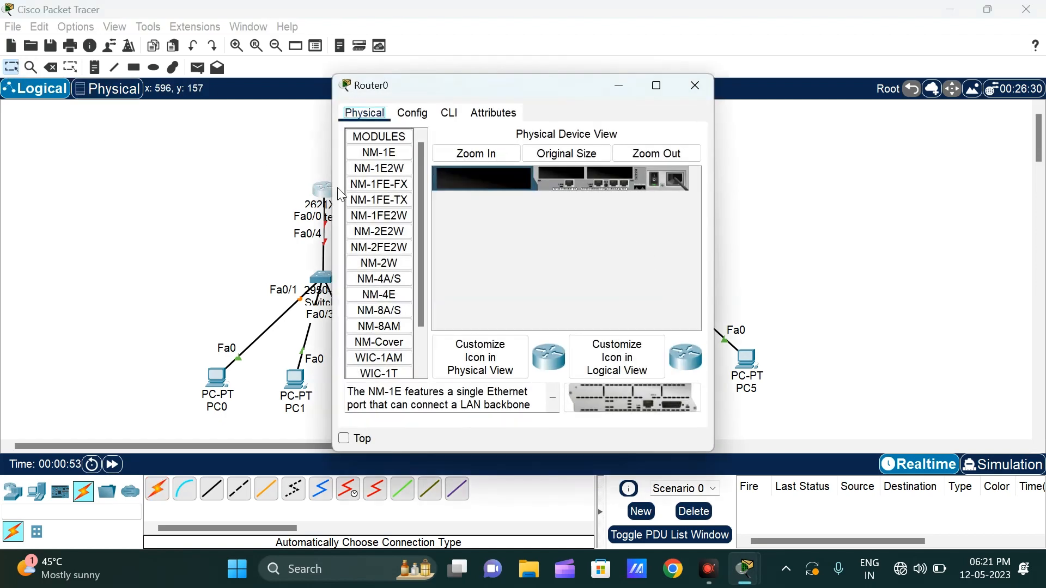
click(654, 91)
click(318, 75)
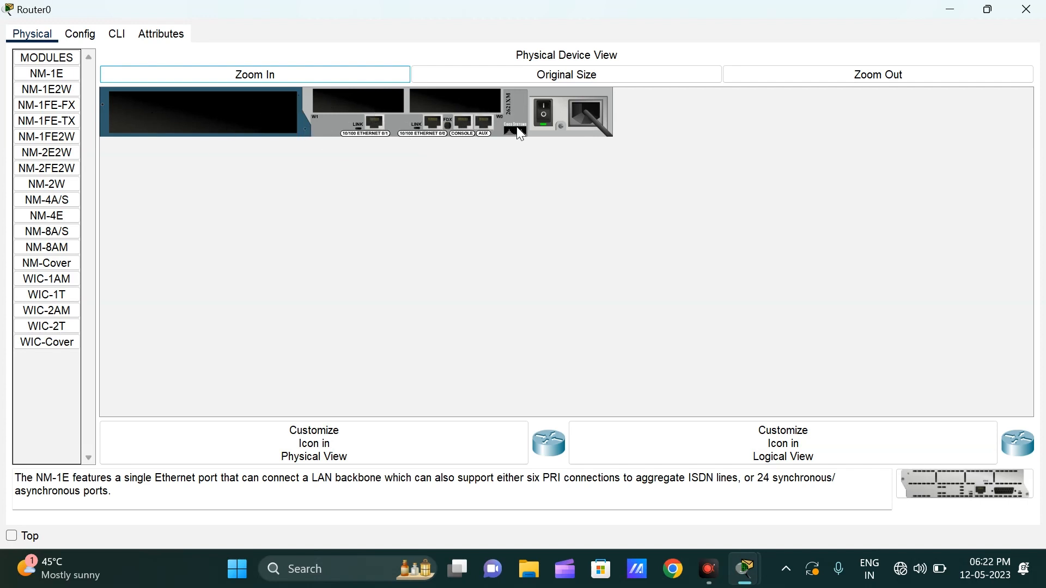
click(543, 113)
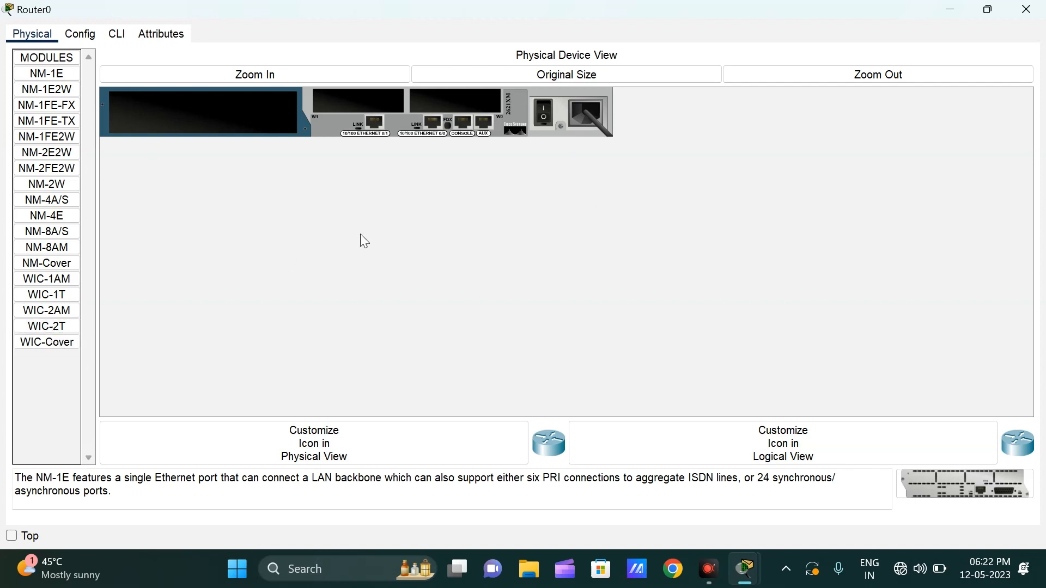
click(54, 327)
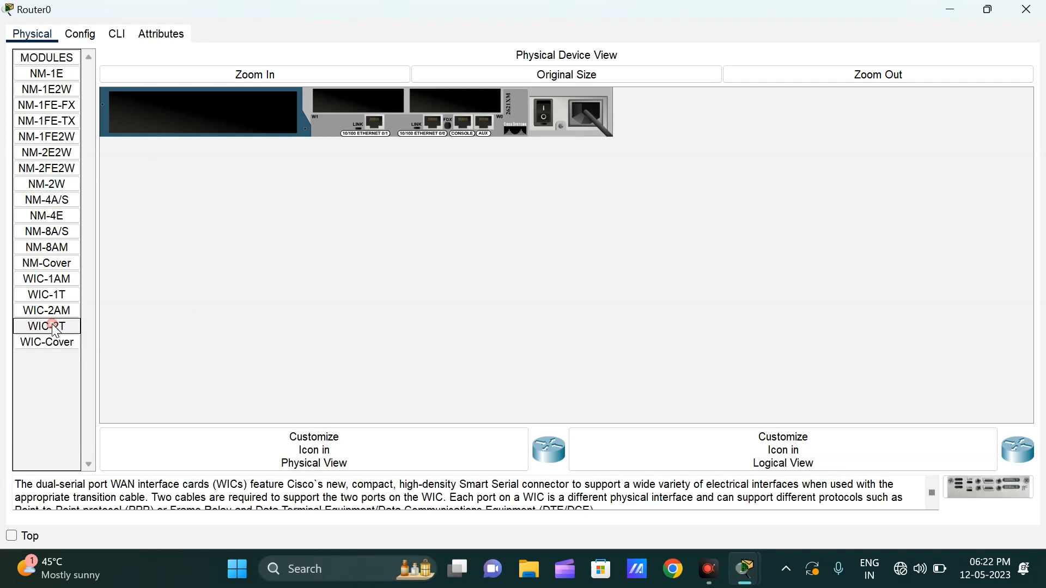
drag(26, 335, 461, 103)
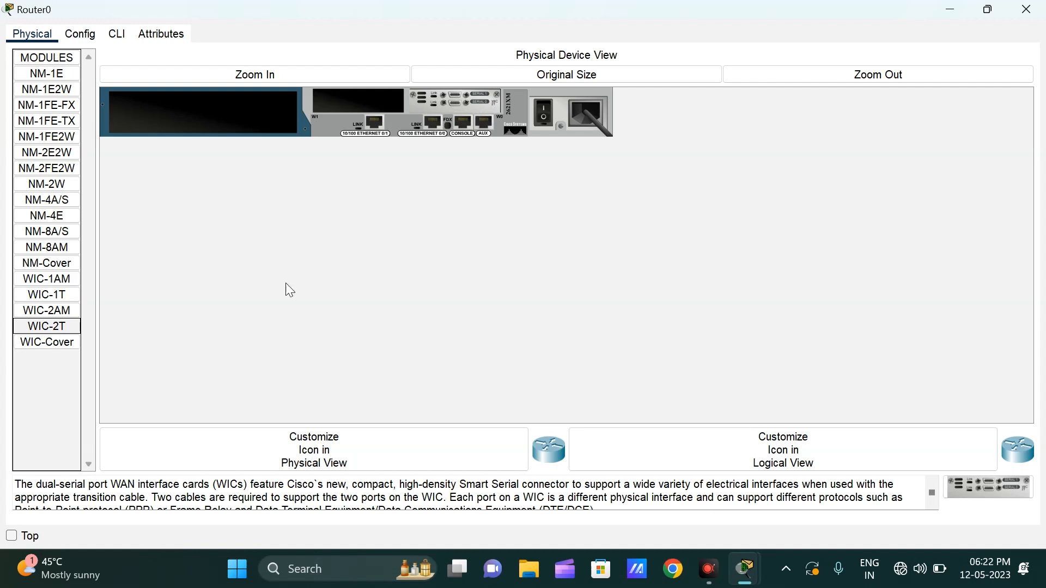
click(545, 113)
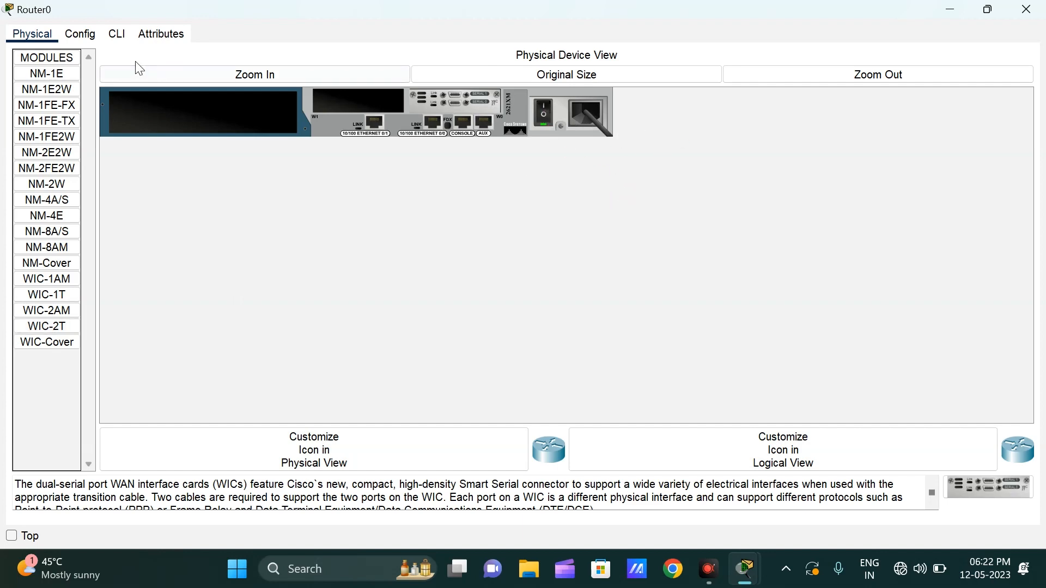
click(128, 37)
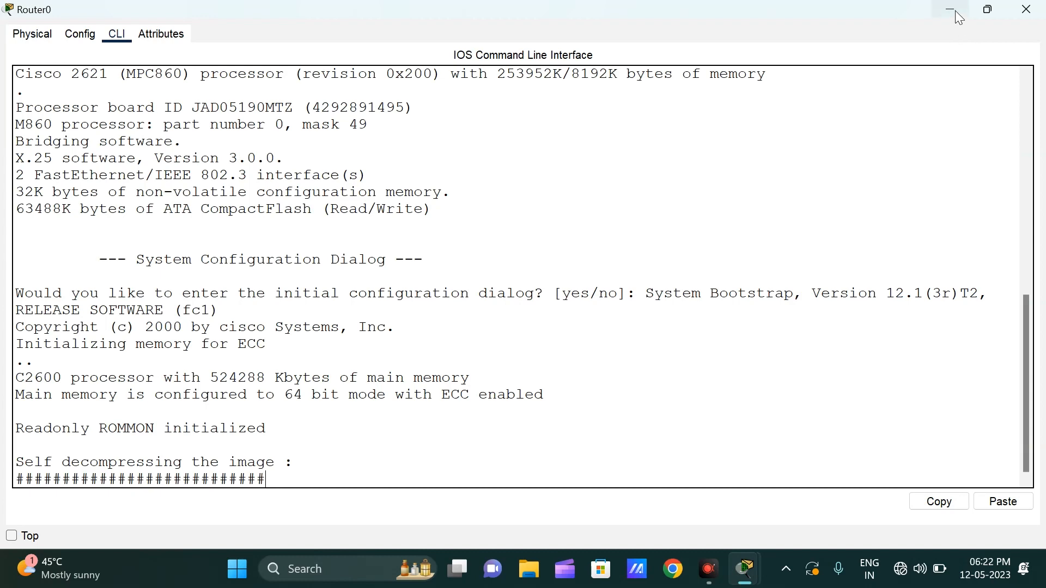
click(1026, 9)
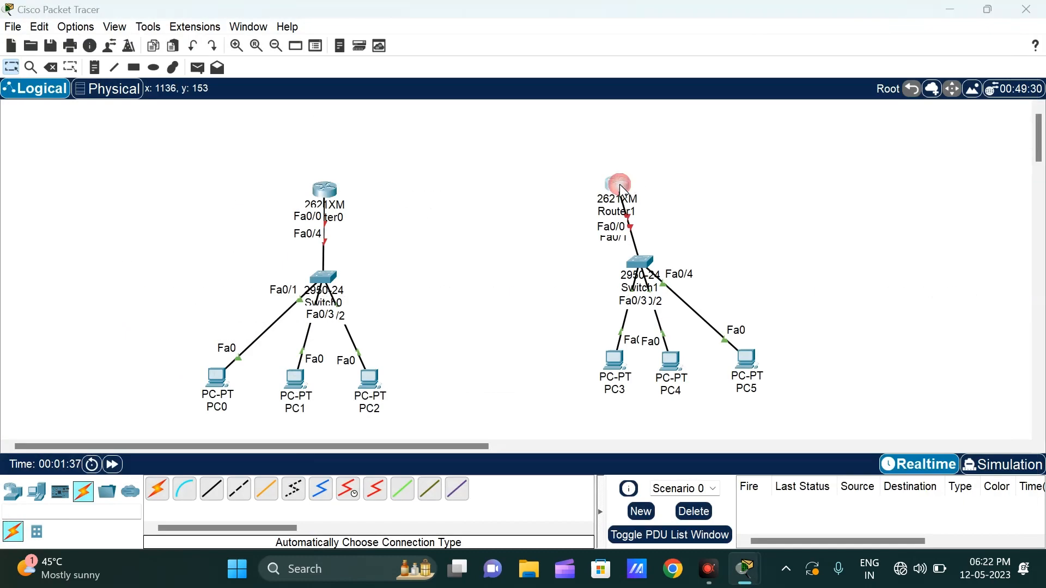
Step: Install a WIC-2T module in Router1's WIC slot nearest the power switch while it is powered off, and power it back on
click(619, 184)
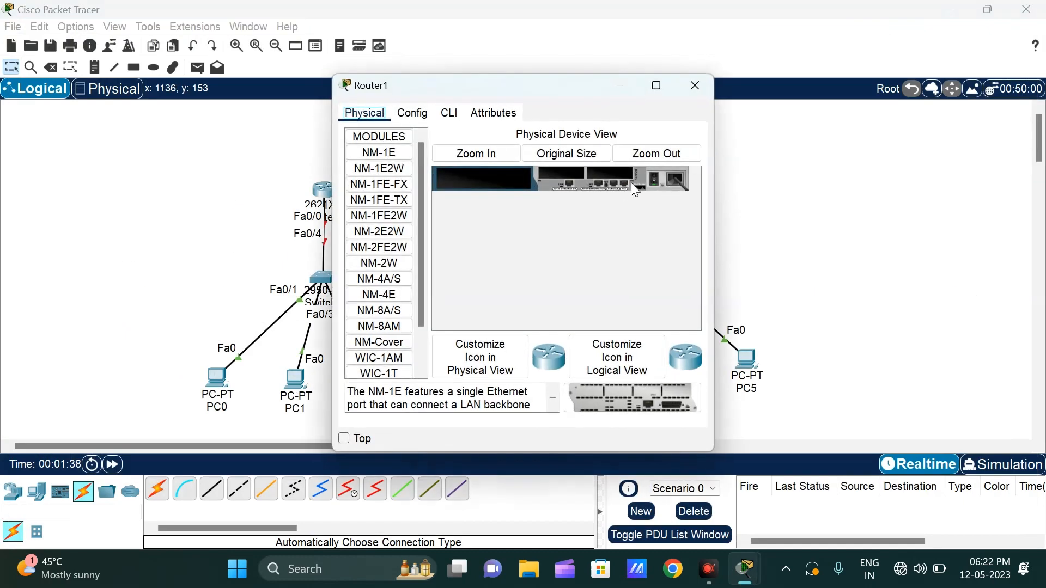
click(656, 86)
click(264, 84)
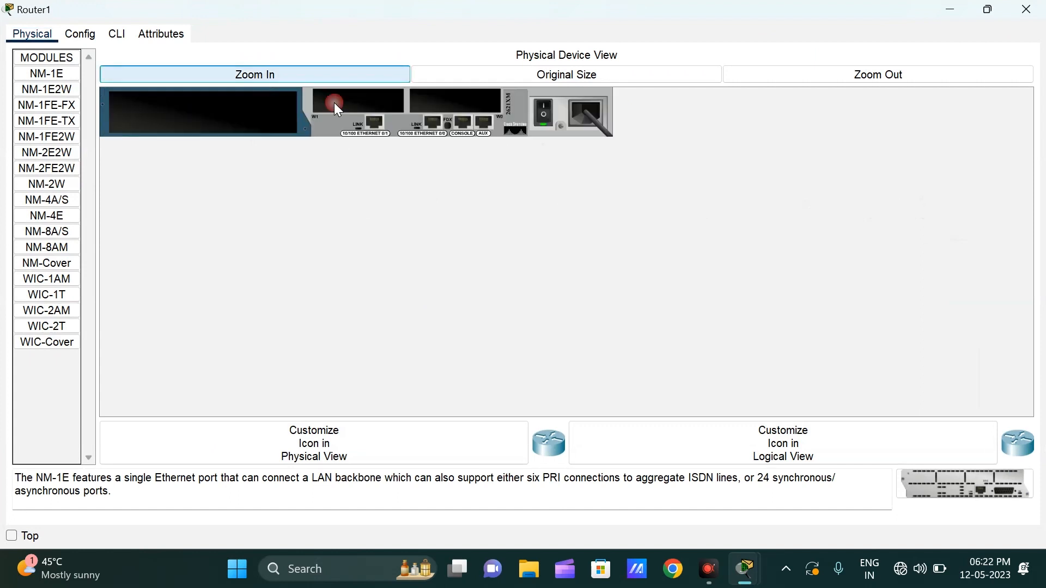
click(564, 154)
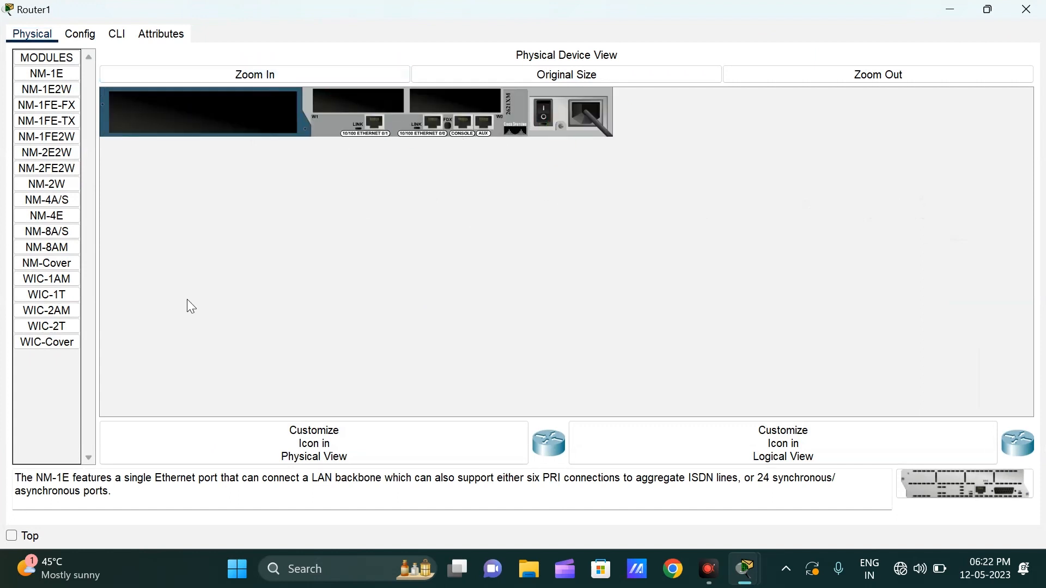
drag(47, 327, 461, 105)
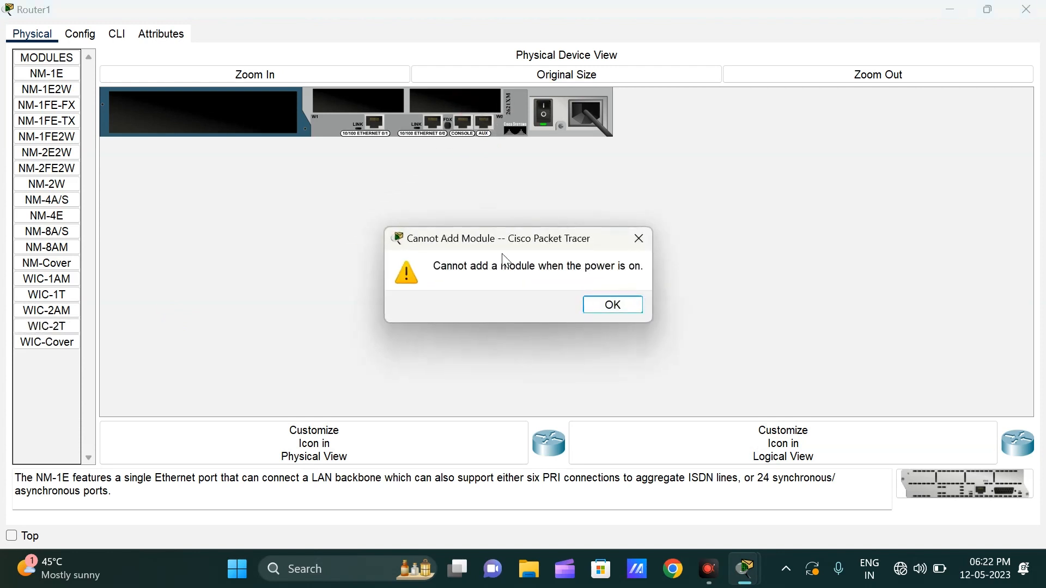
click(603, 305)
click(543, 125)
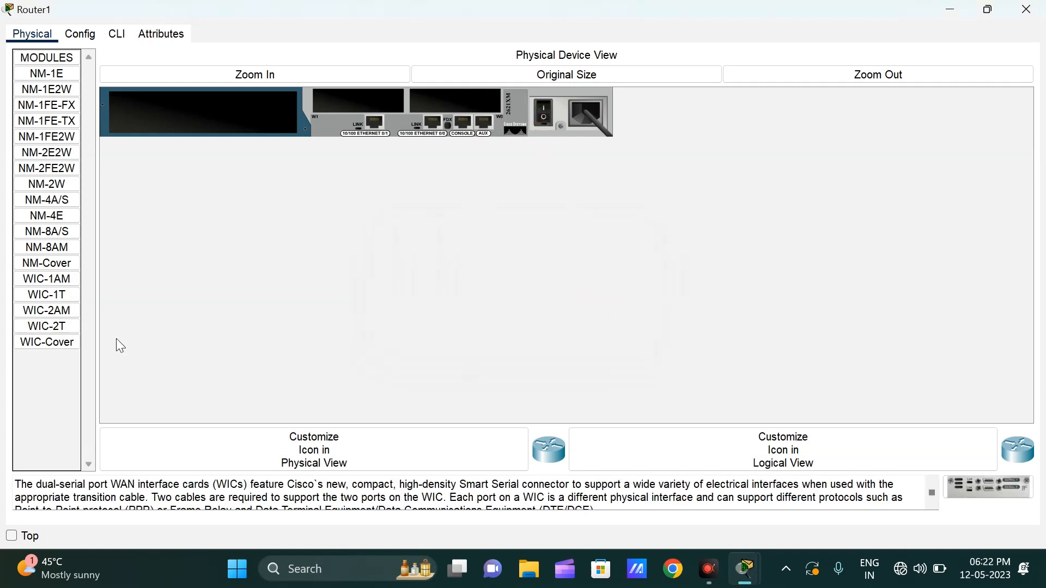
drag(61, 330, 425, 105)
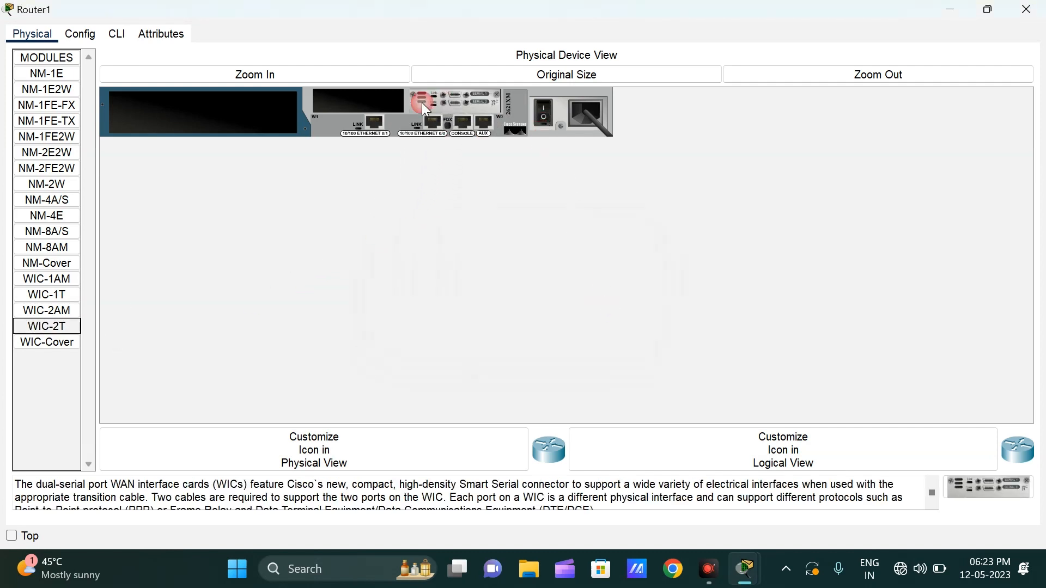
click(547, 115)
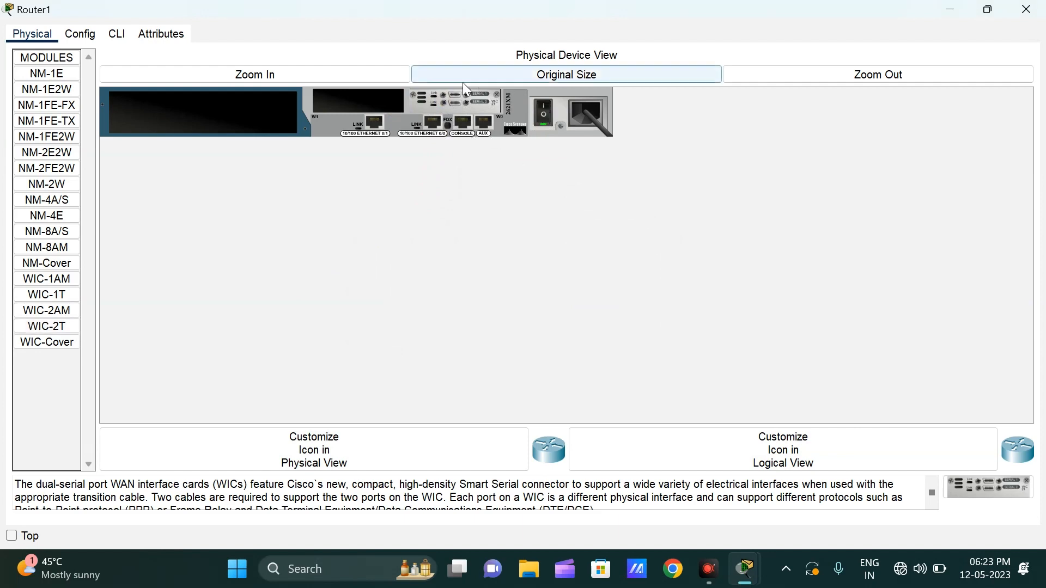
click(1027, 10)
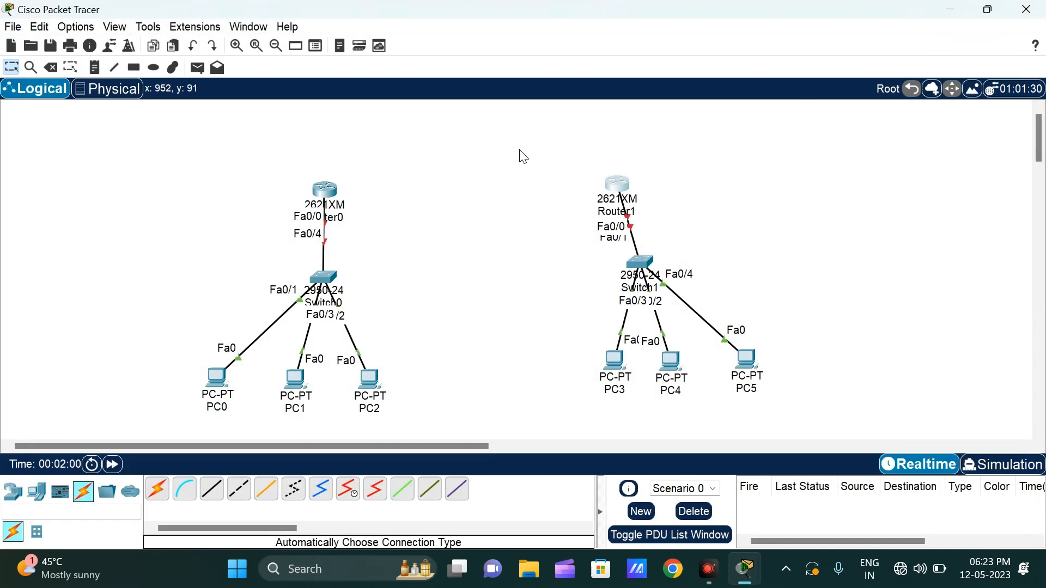
Step: Connect Router0 to Router1 using the automatically chosen connection type
click(156, 493)
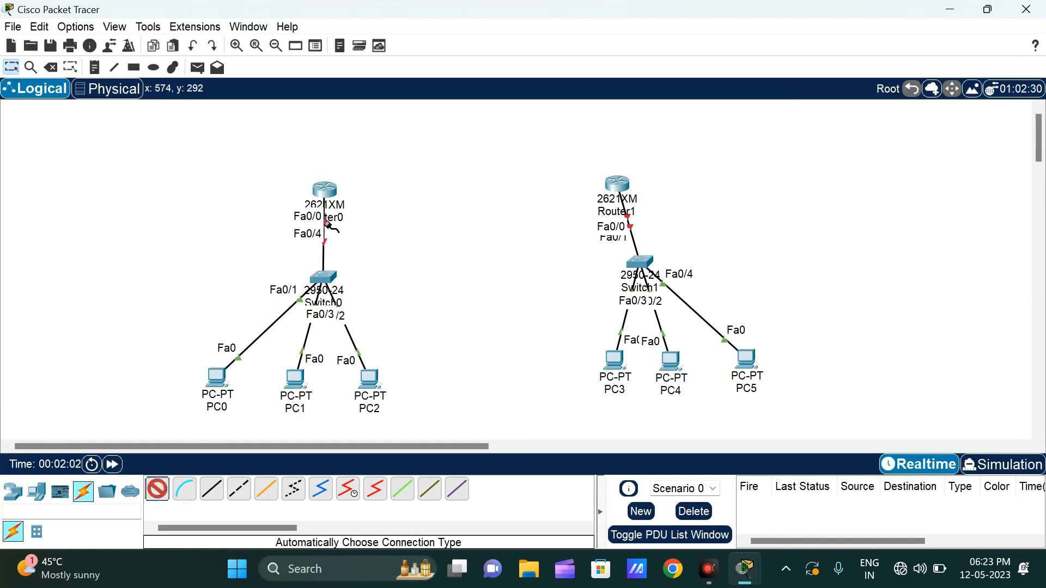
click(325, 190)
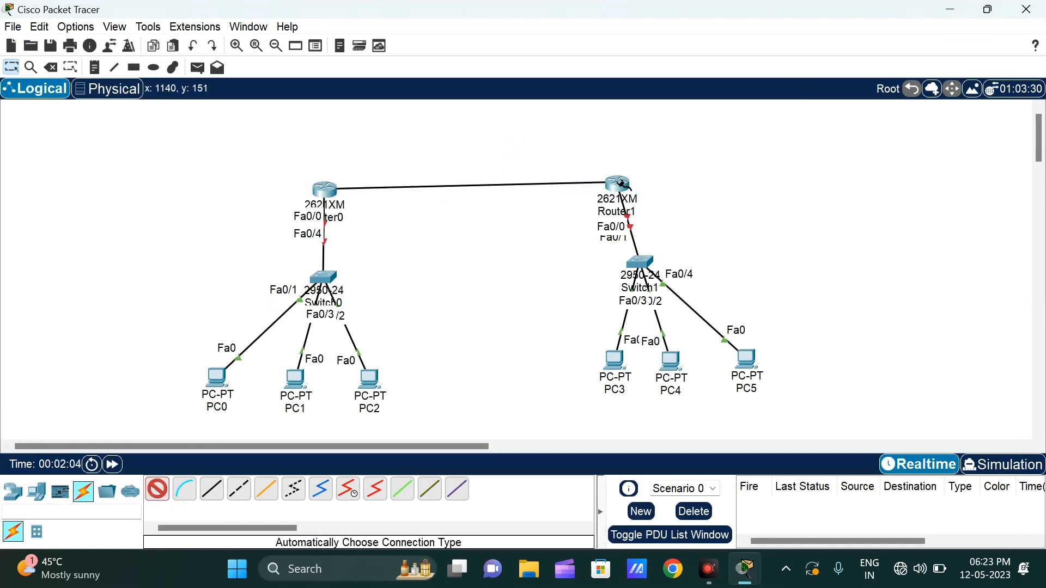
click(618, 184)
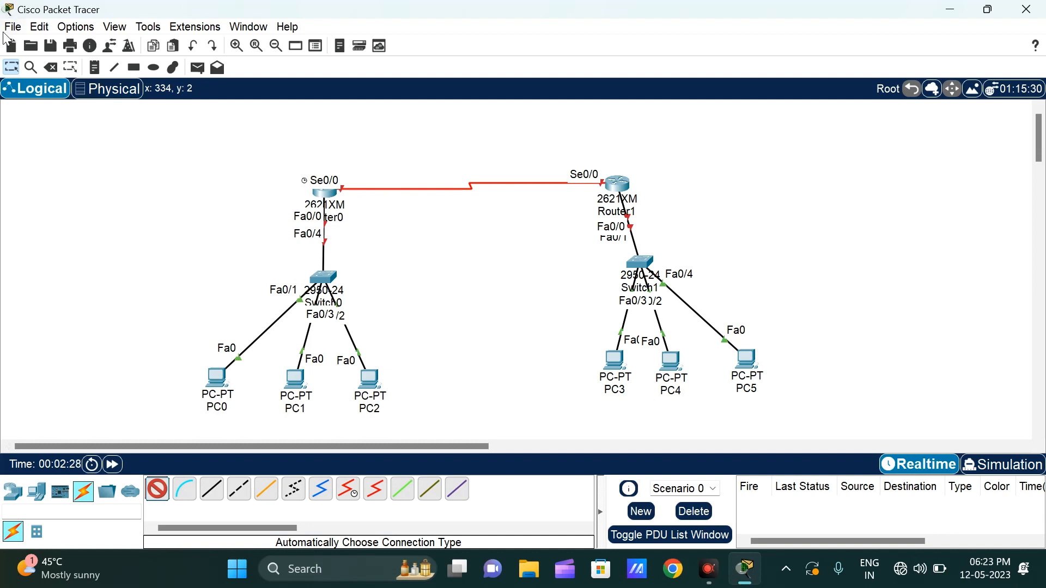
key(Escape)
Step: Decline the initial configuration dialog in Router0's command line, start a session, and view its global settings
click(334, 197)
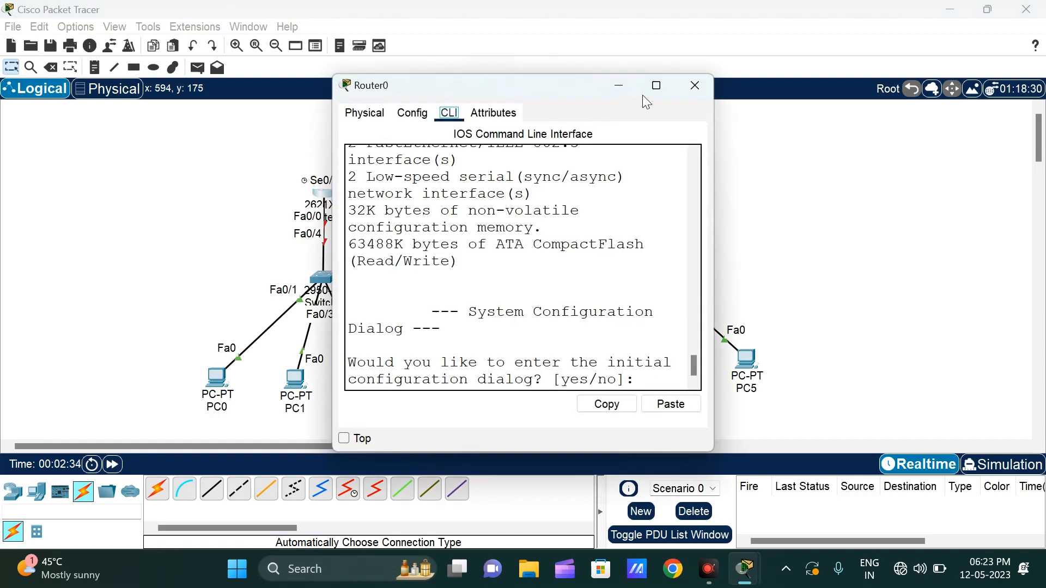
click(657, 86)
drag(681, 359, 682, 345)
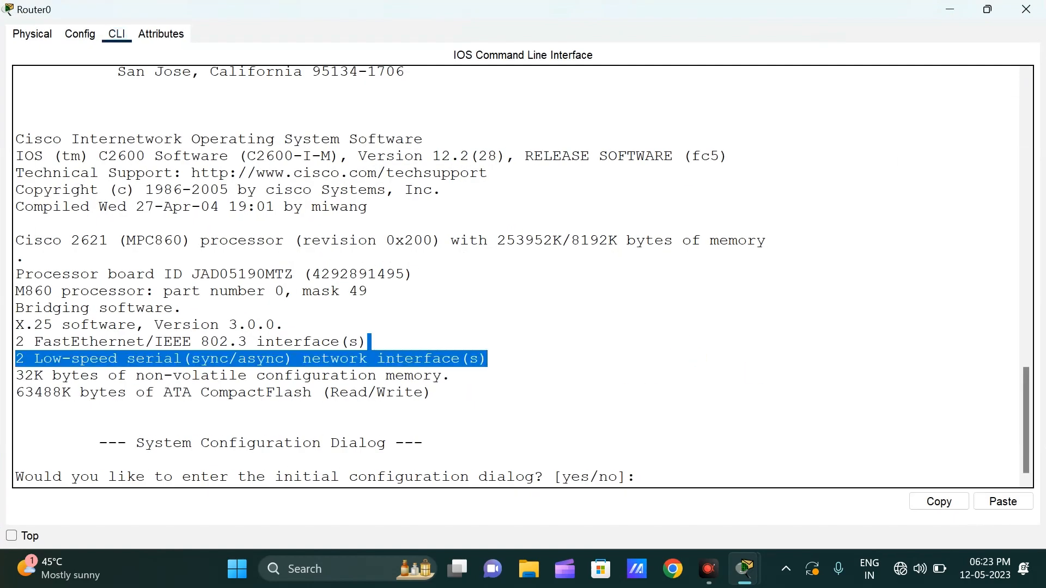
key(Return)
key(Return)
text(n)
key(Return)
key(Return)
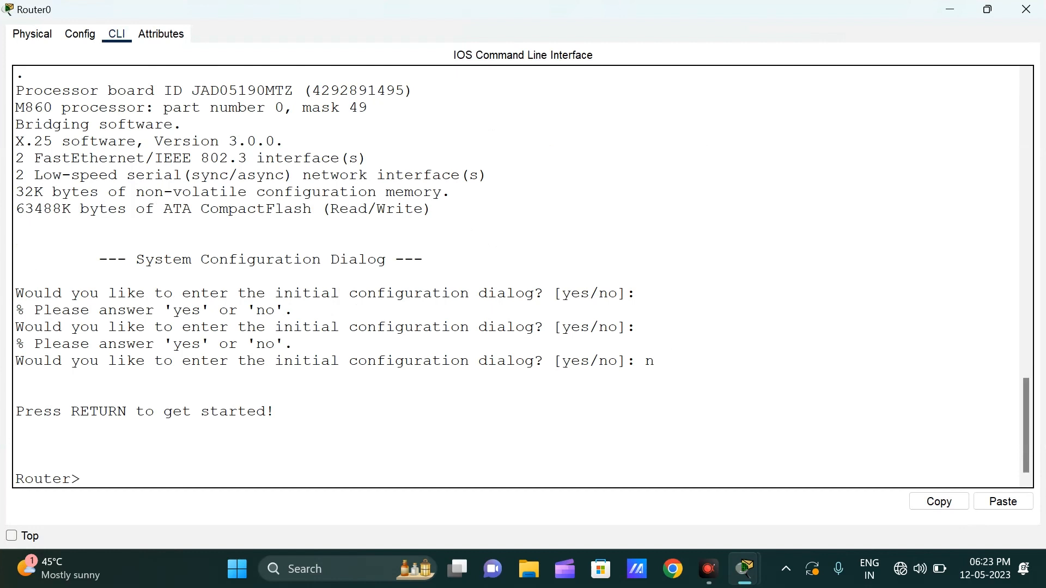
click(80, 33)
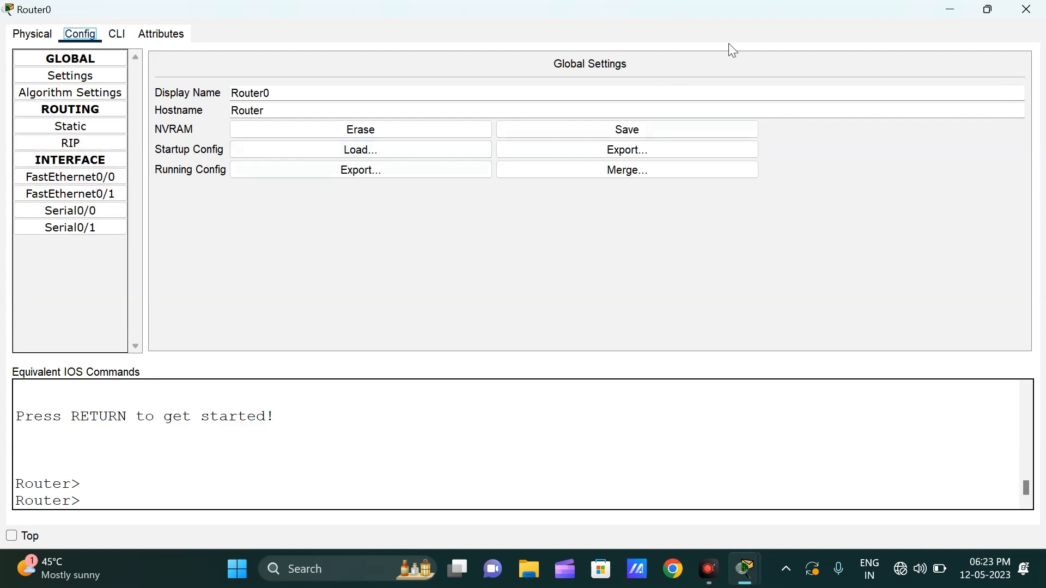
click(951, 12)
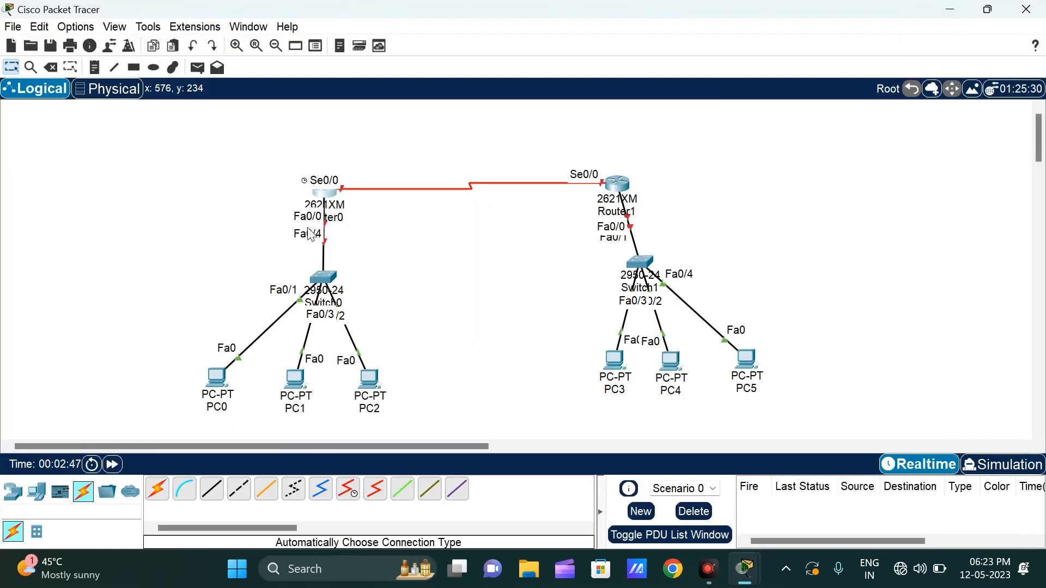
Step: Reposition the switches, placing Switch0 directly below Router0 and Switch1 directly above PC4
drag(324, 278, 89, 238)
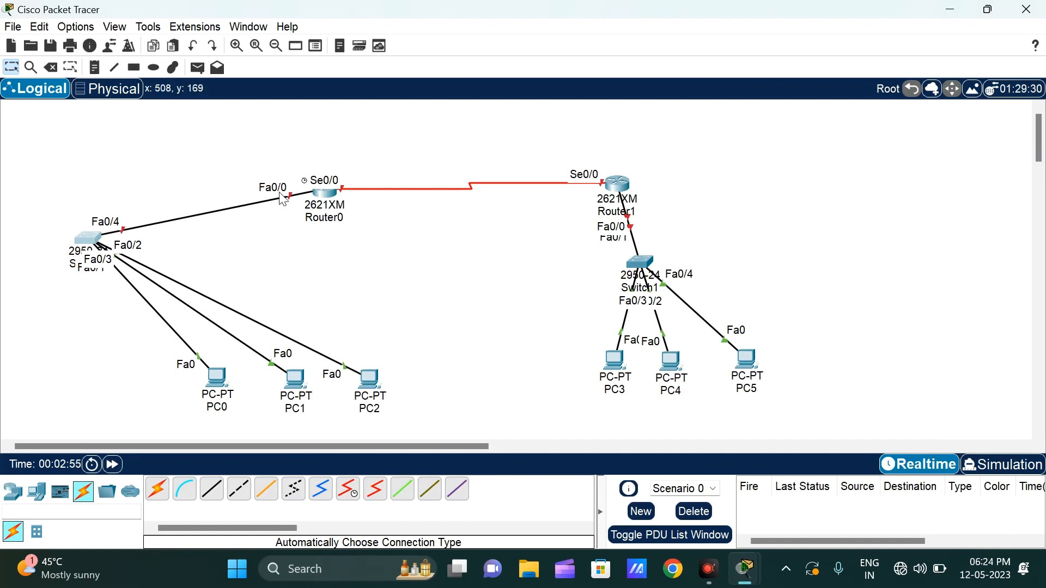
drag(87, 243, 243, 263)
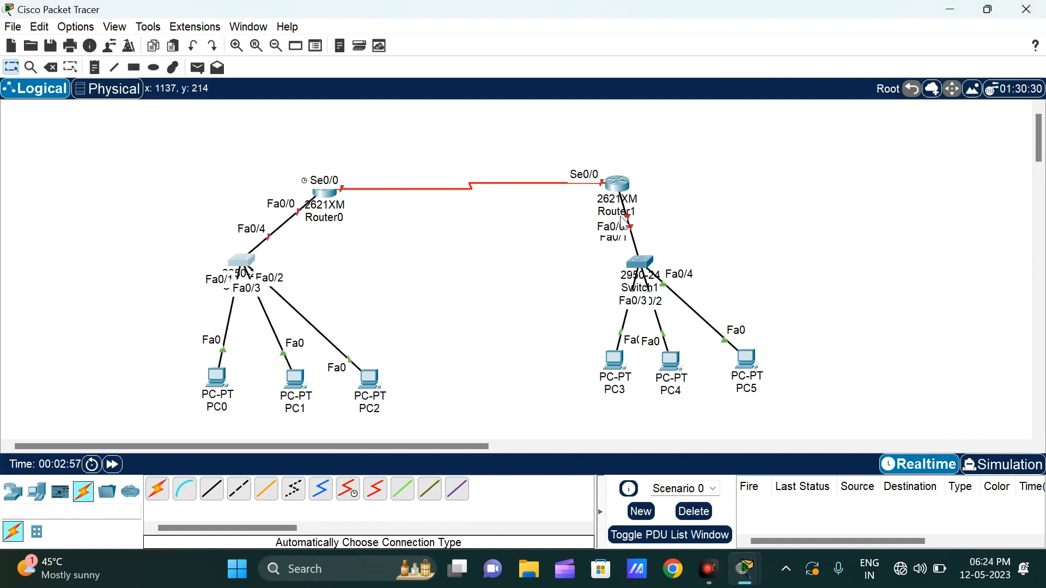
drag(640, 263, 671, 261)
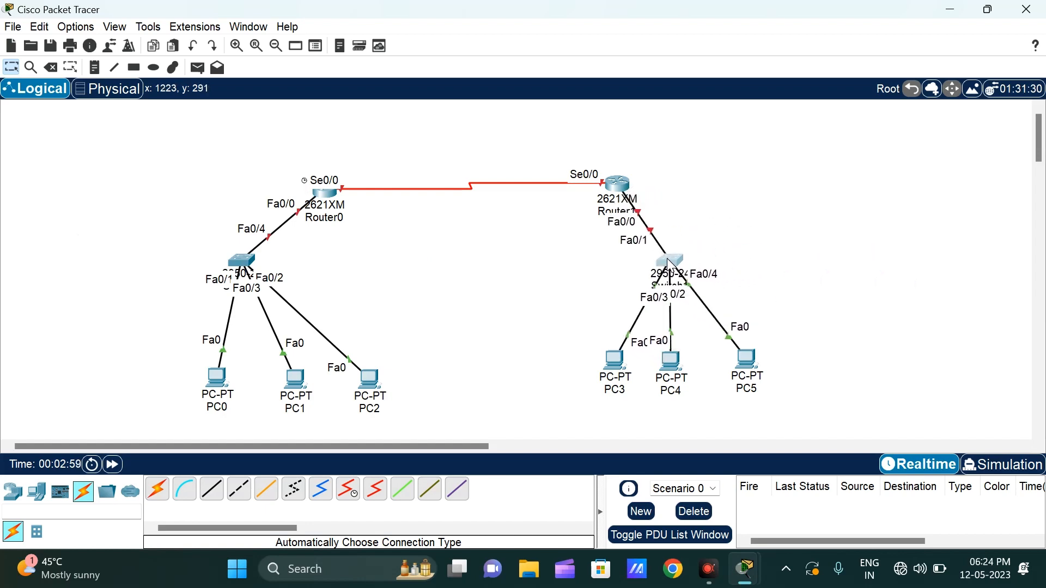
drag(240, 266, 325, 265)
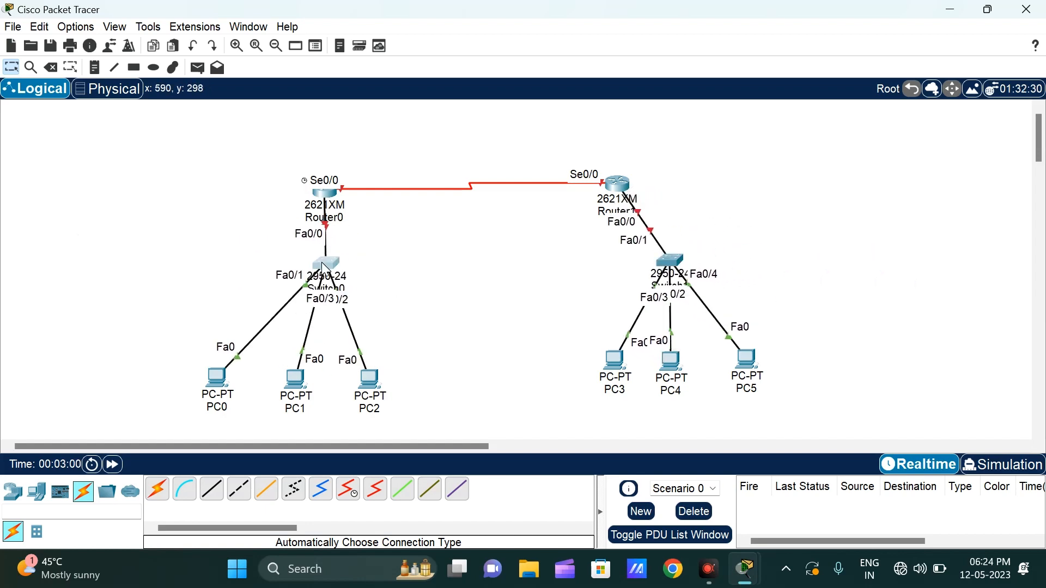
Step: Open Router0's FastEthernet0/0 settings, and return its command line from interface configuration to privileged mode
click(321, 200)
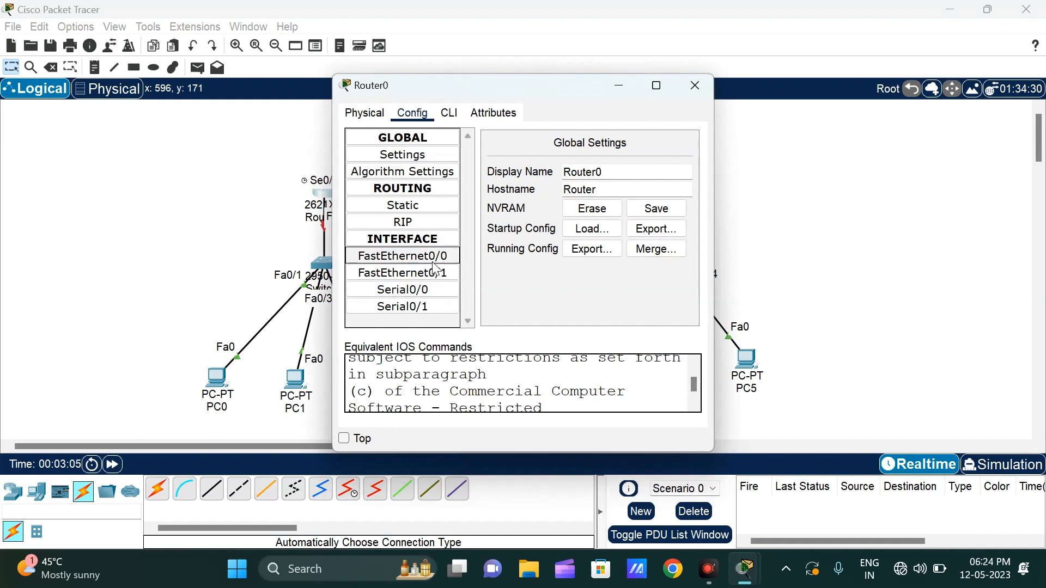
click(415, 256)
click(605, 240)
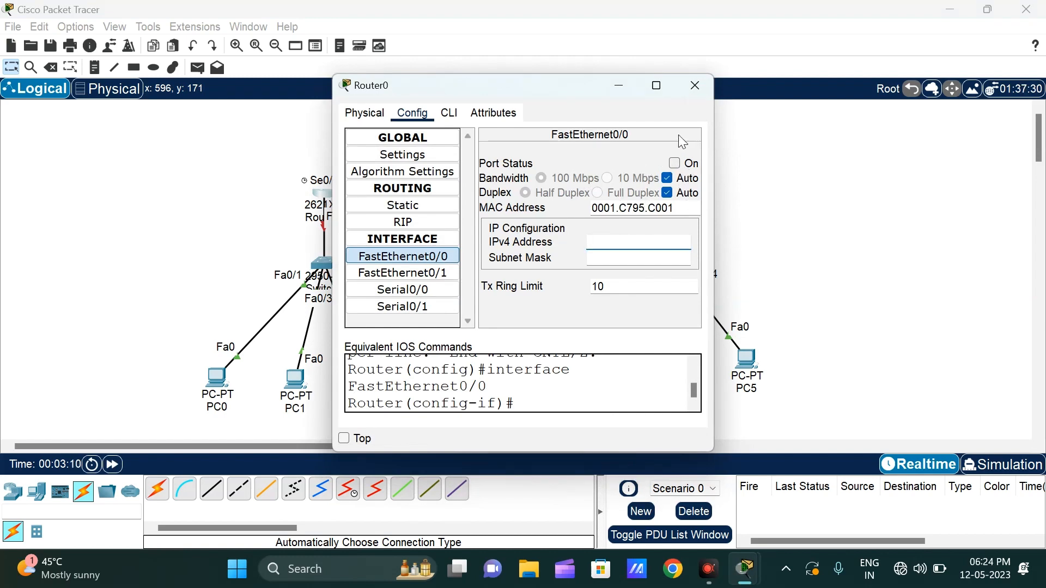
click(451, 113)
click(658, 86)
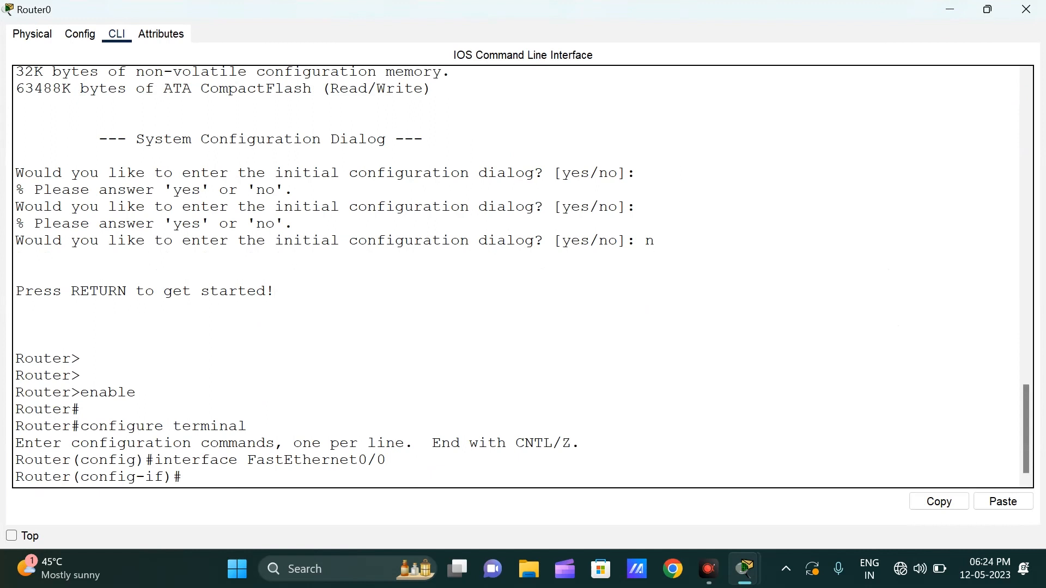
key(ctrl+z)
key(Return)
key(Return)
key(Return)
key(Return)
key(Return)
key(Return)
key(Return)
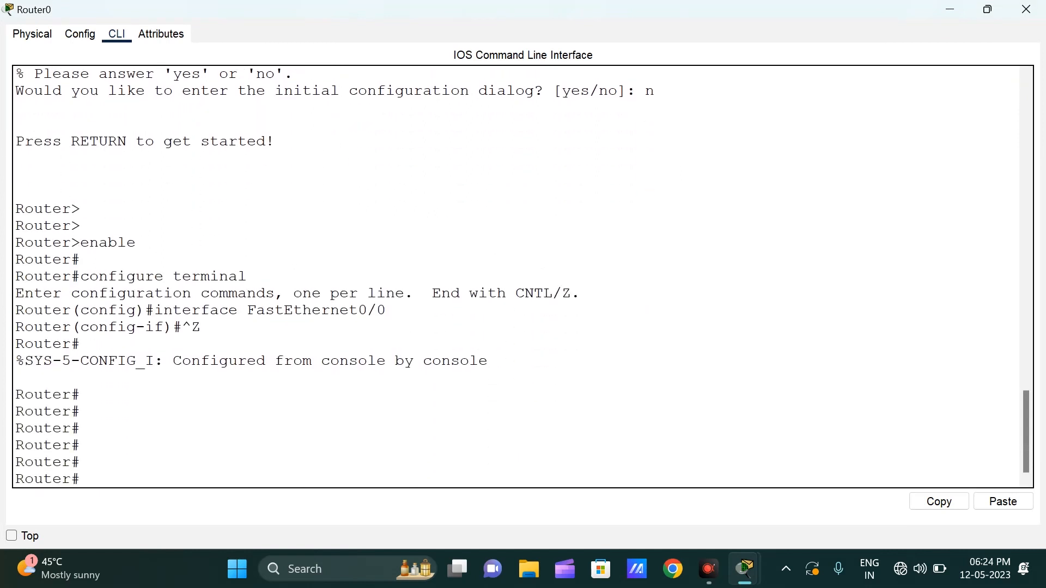
Step: Enter global configuration mode on Router0 with the configure terminal command
text(con)
key(Tab)
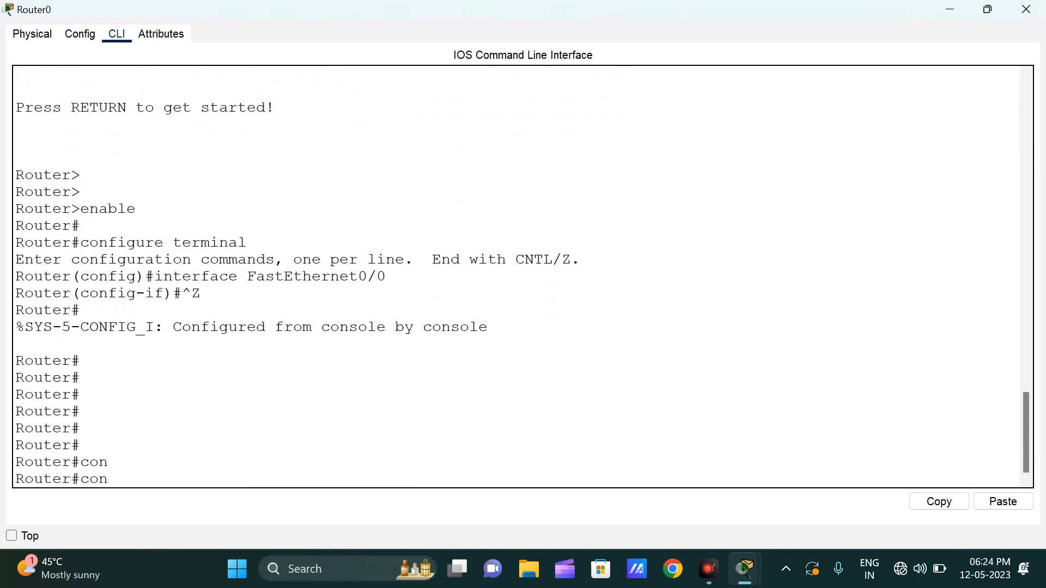
text(f)
key(Tab)
text(te)
key(Tab)
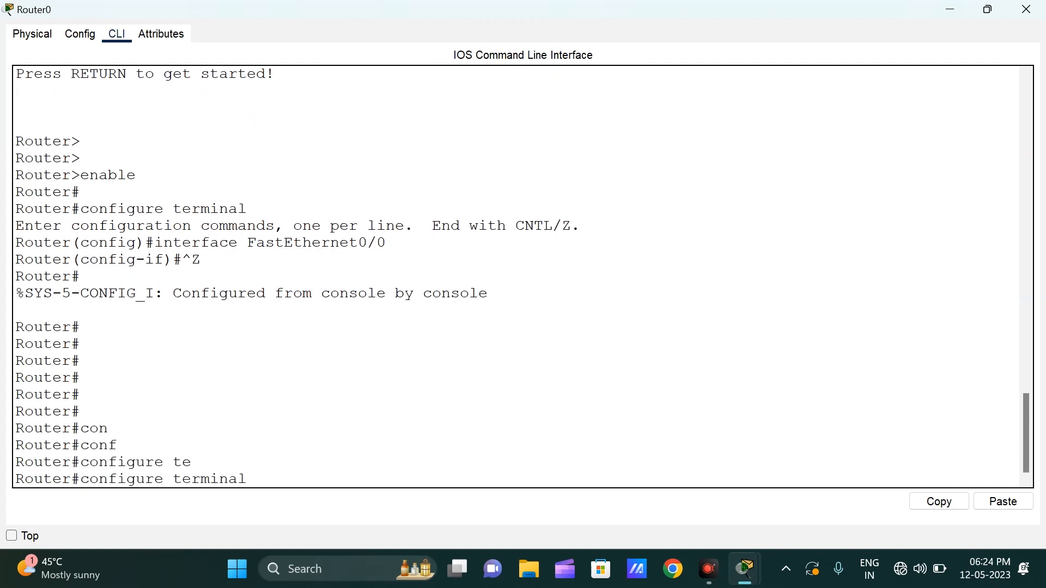
key(Return)
key(Return)
key(Return)
Step: Set Router0's hostname to R1 with the hostname command
text(host)
key(Tab)
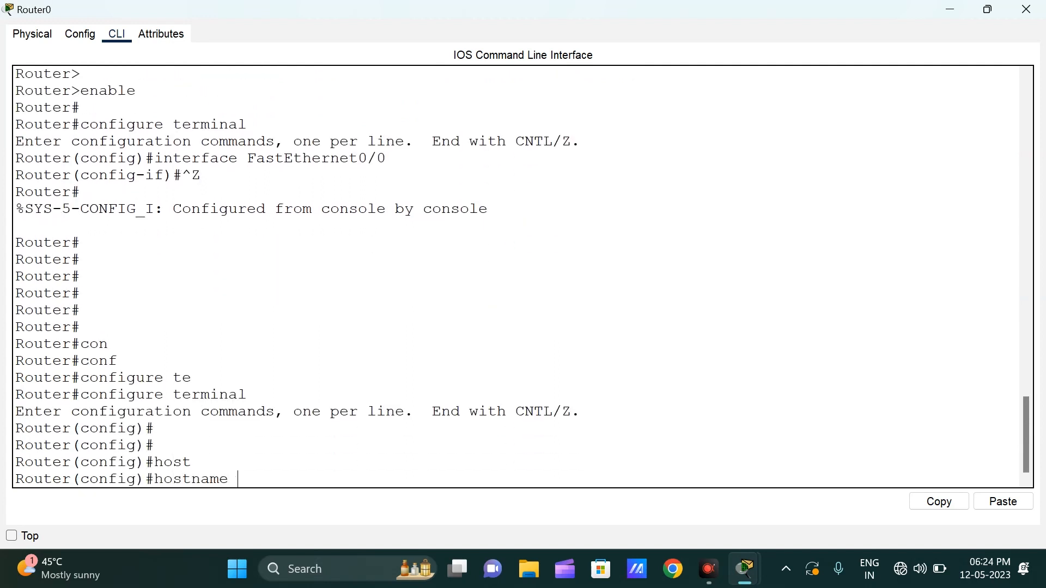
text(R1)
key(Return)
key(Return)
key(Return)
key(Return)
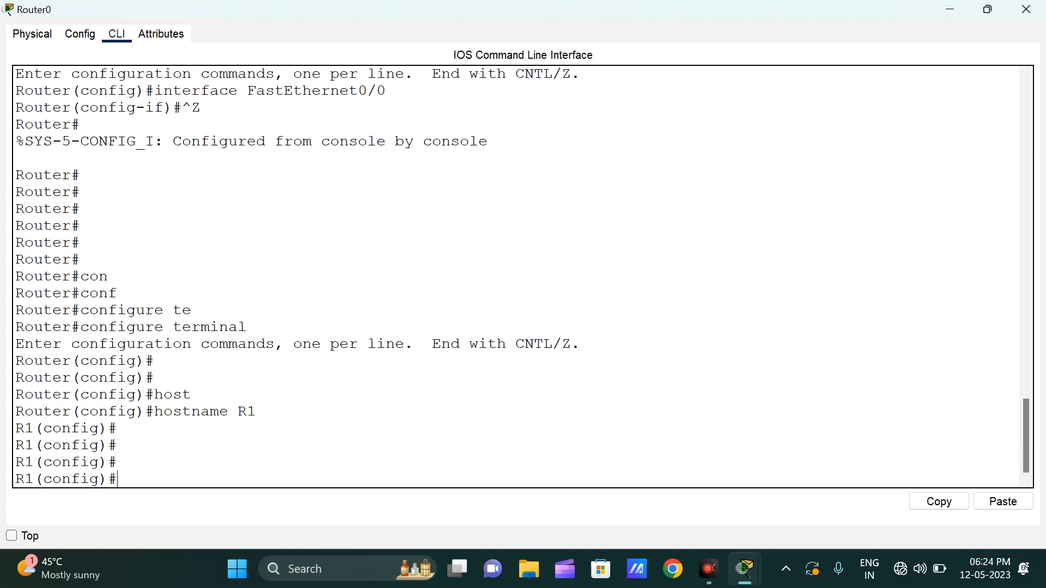
Step: Enter interface configuration mode for fastEthernet0/0 on R1
text(int)
key(Tab)
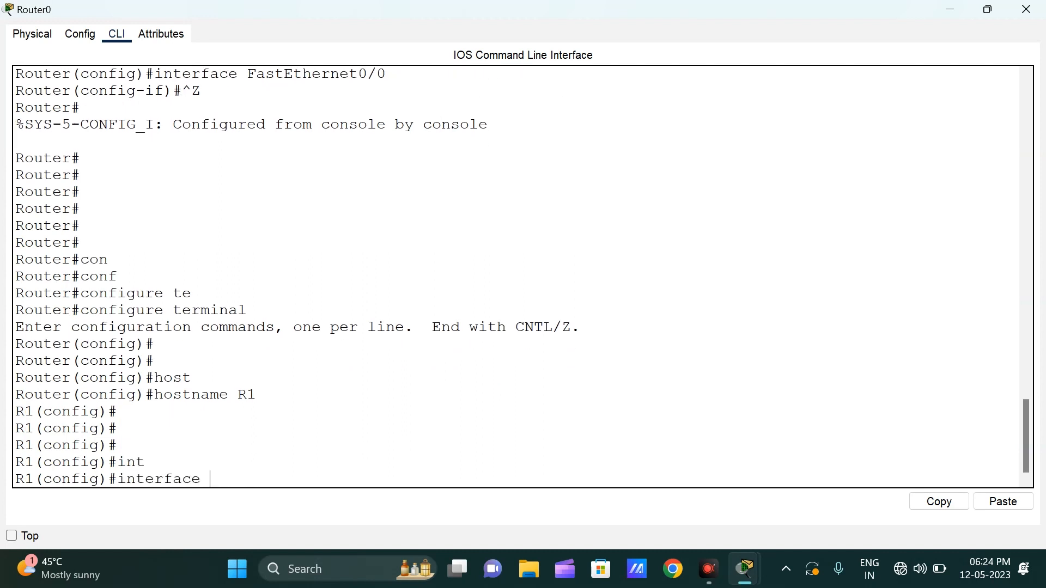
text(f)
key(Tab)
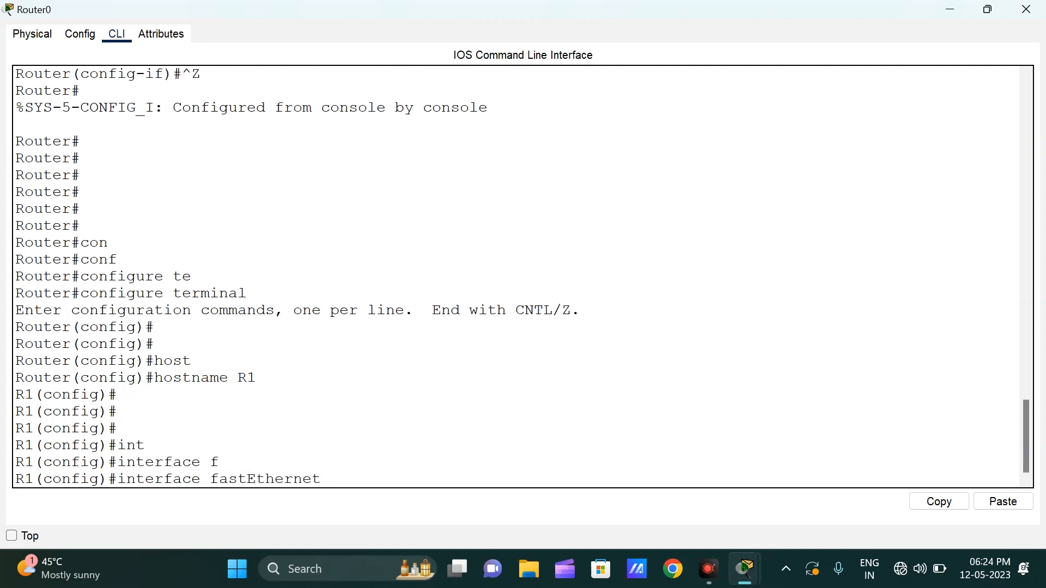
text(0/0)
key(Return)
key(Return)
key(Return)
key(Return)
key(Return)
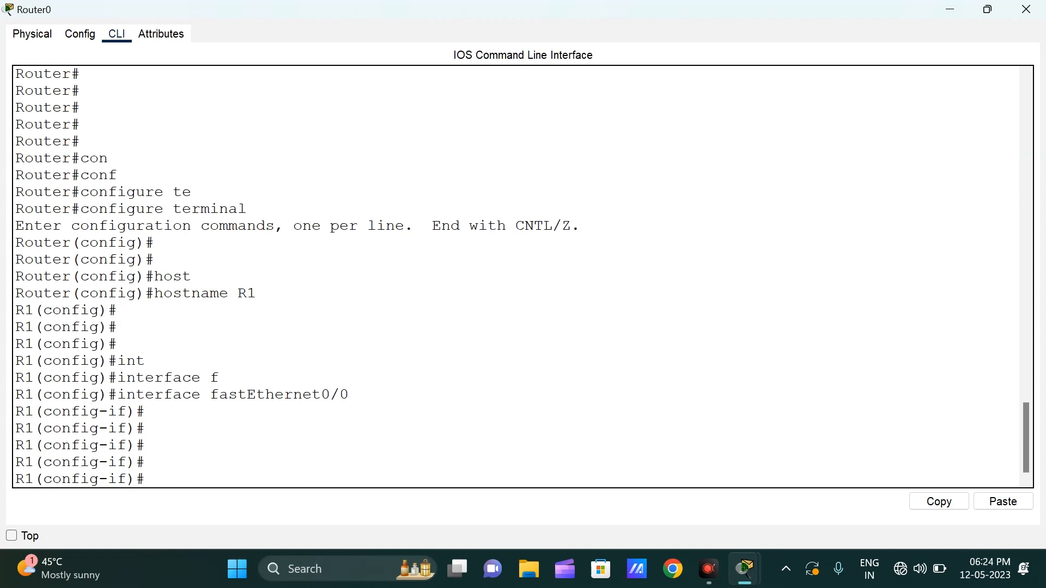
Step: Assign IP address 192.168.10.1 with subnet mask 255.255.255.0 to R1's fastEthernet0/0 interface
text(ip ad)
key(Tab)
text(192)
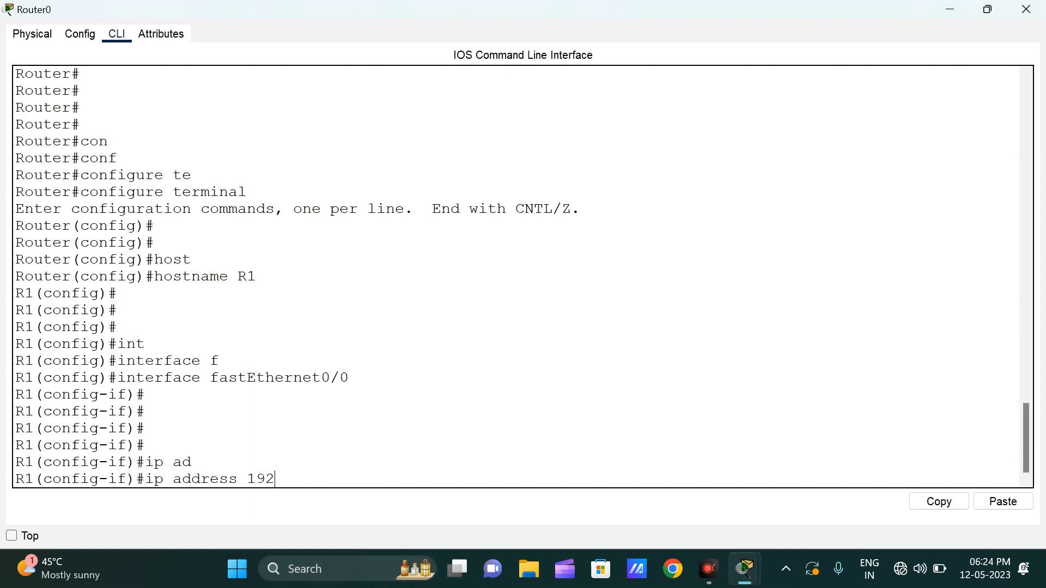
text(.168.10.1 255.255.255)
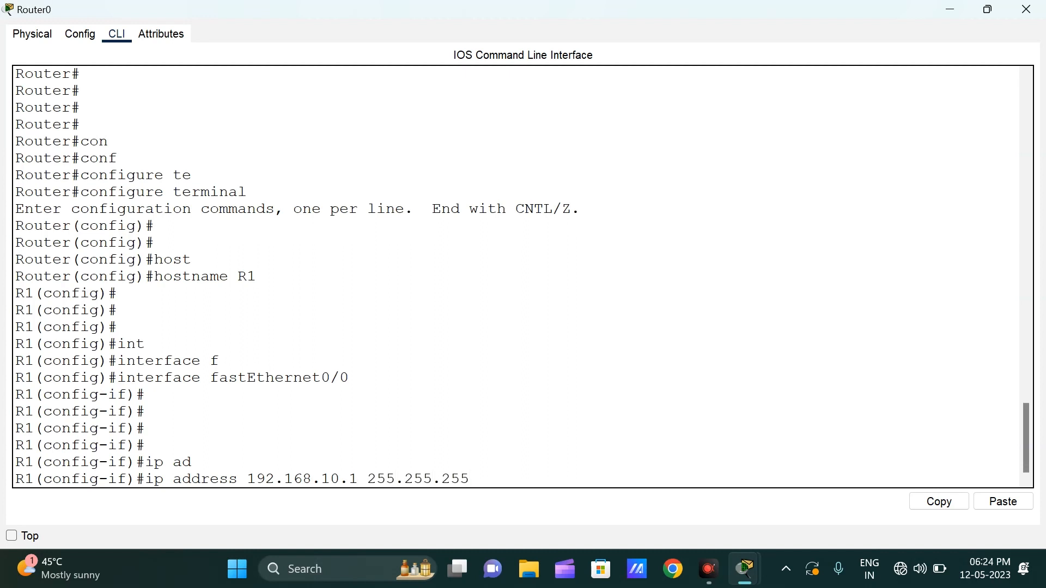
text(.0)
key(Return)
key(Return)
key(Return)
Step: Enable R1's FastEthernet0/0 interface with no shutdown, and check its port status and IP settings
text(no)
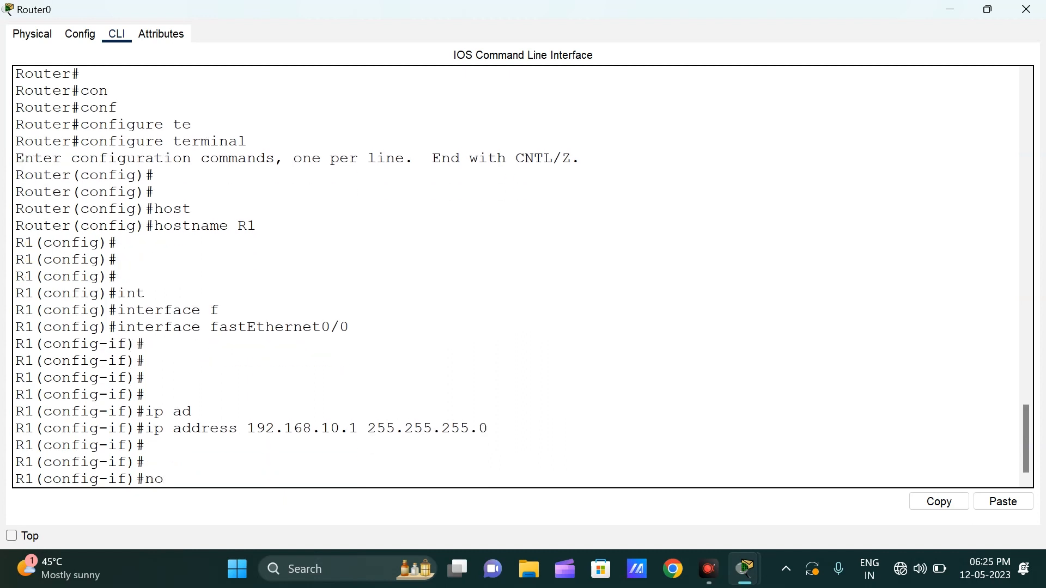
text( sh)
key(Tab)
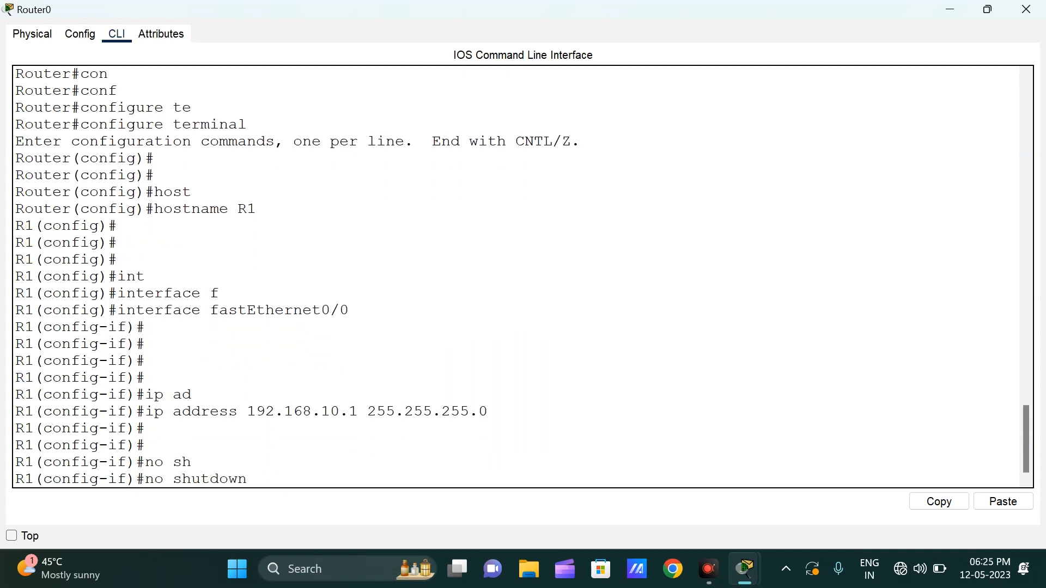
key(Return)
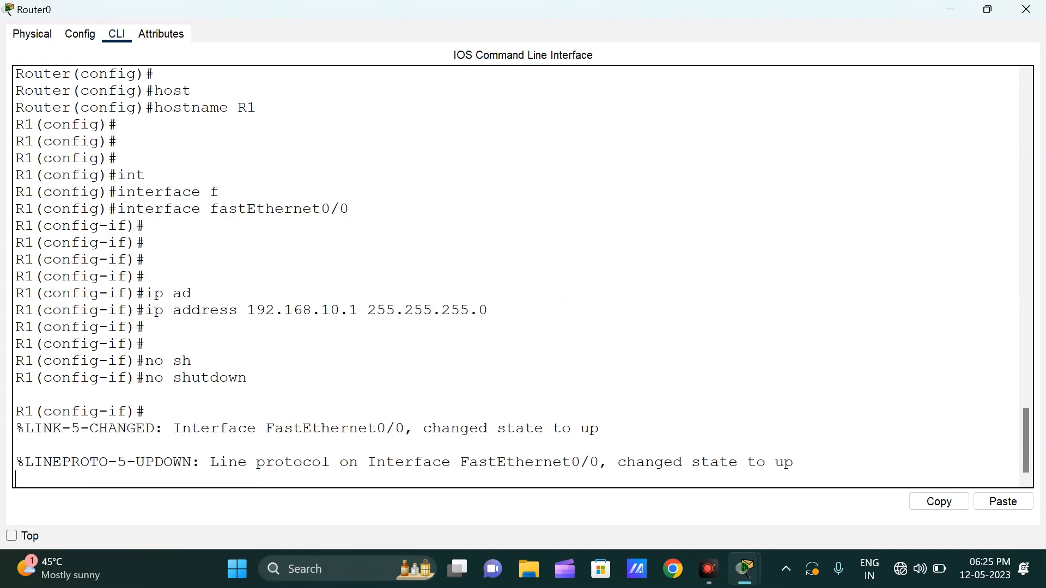
key(Return)
key(Return)
key(Return)
key(Return)
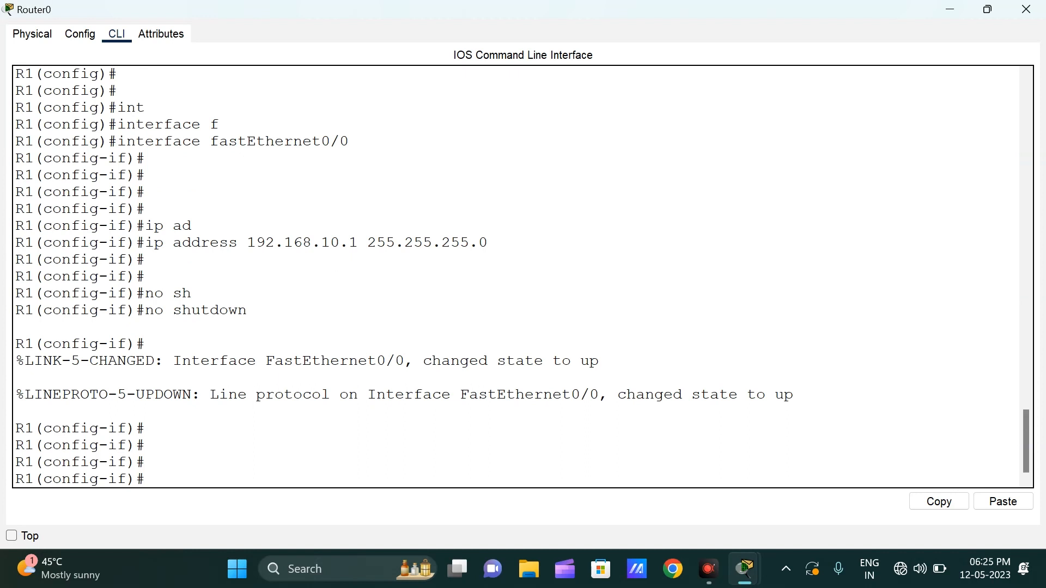
click(80, 34)
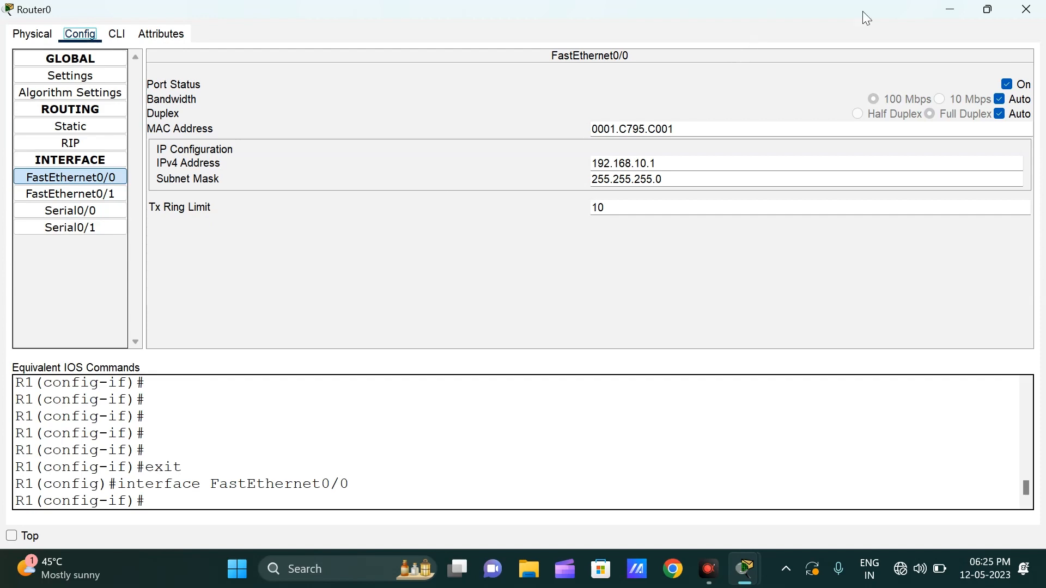
click(1026, 10)
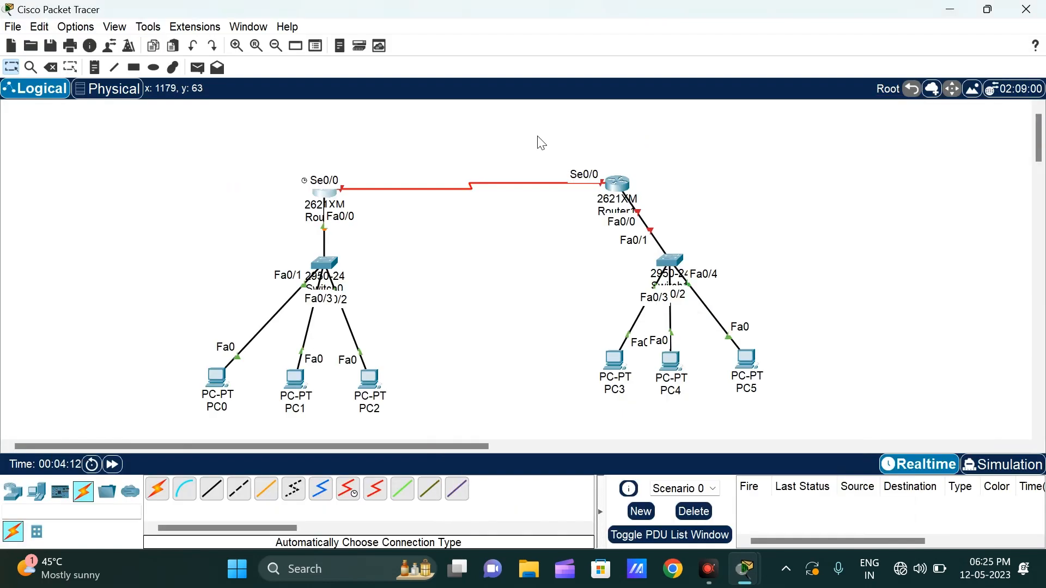
Step: Open Router0's command line and enter interface configuration mode for Serial0/0 on R1
click(335, 205)
click(424, 296)
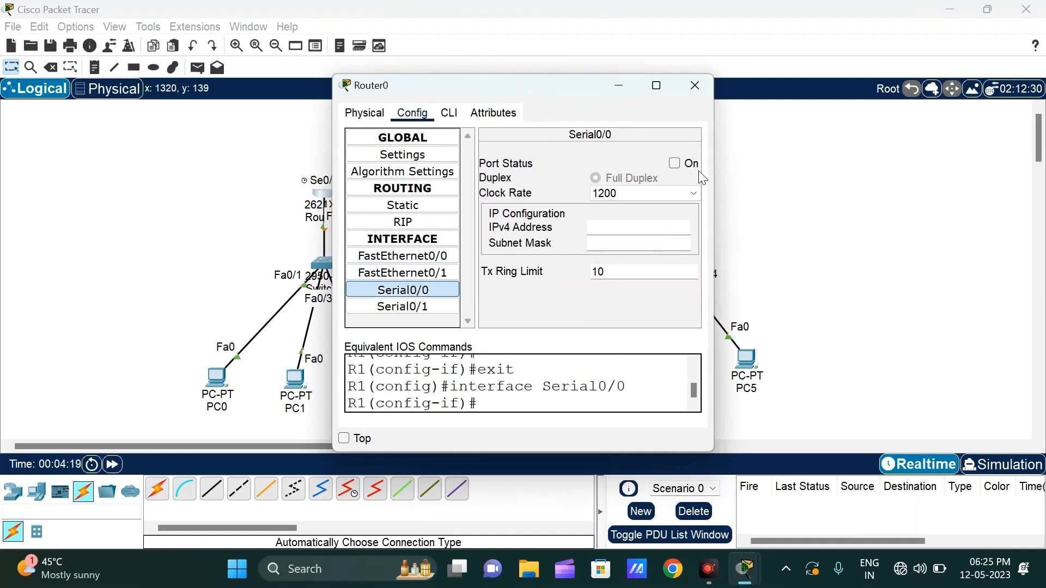
click(657, 86)
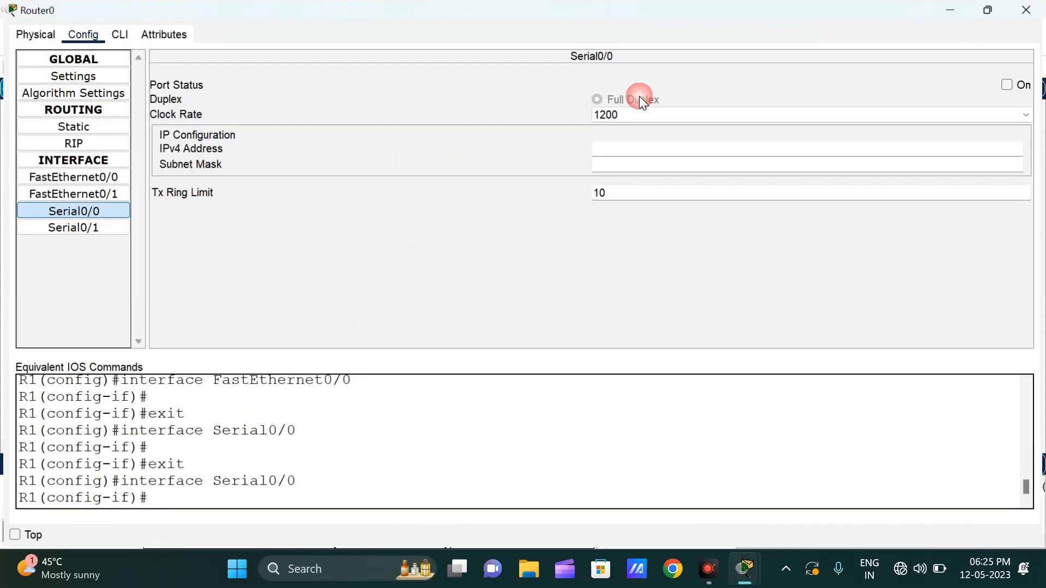
click(120, 35)
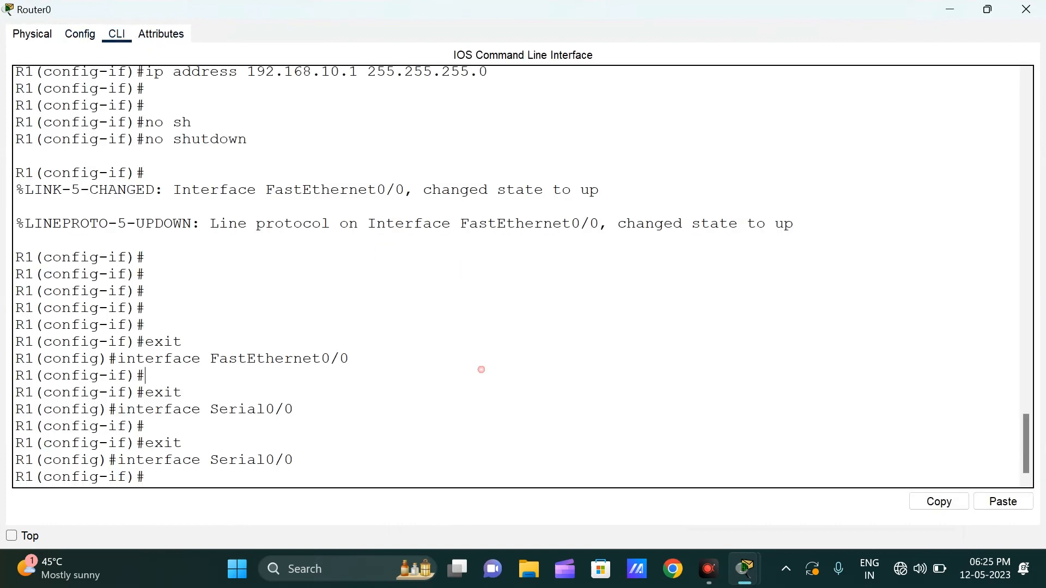
key(Return)
key(Return)
key(Return)
key(Return)
text(int)
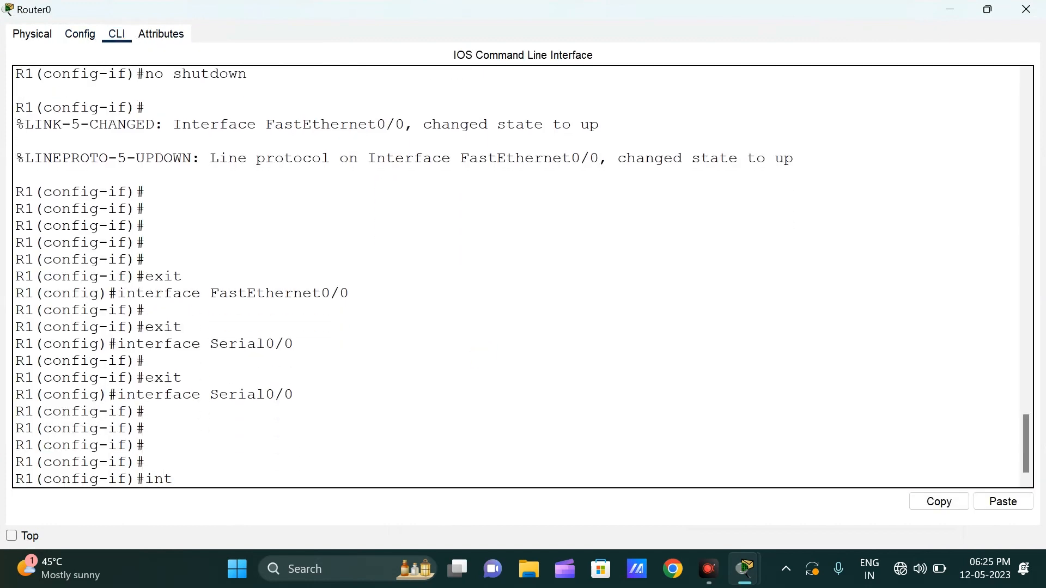
text( s0/0)
key(Return)
key(Return)
key(Return)
key(Return)
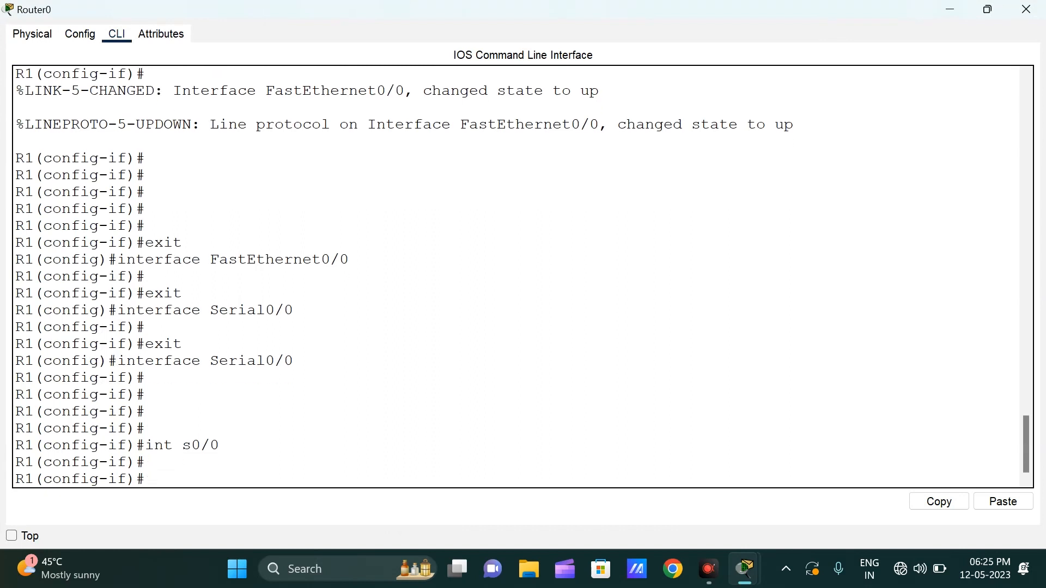
Step: Assign IP address 100.0.0.1 with subnet mask 255.0.0.0 to R1's Serial0/0 interface
text(ip add)
key(Tab)
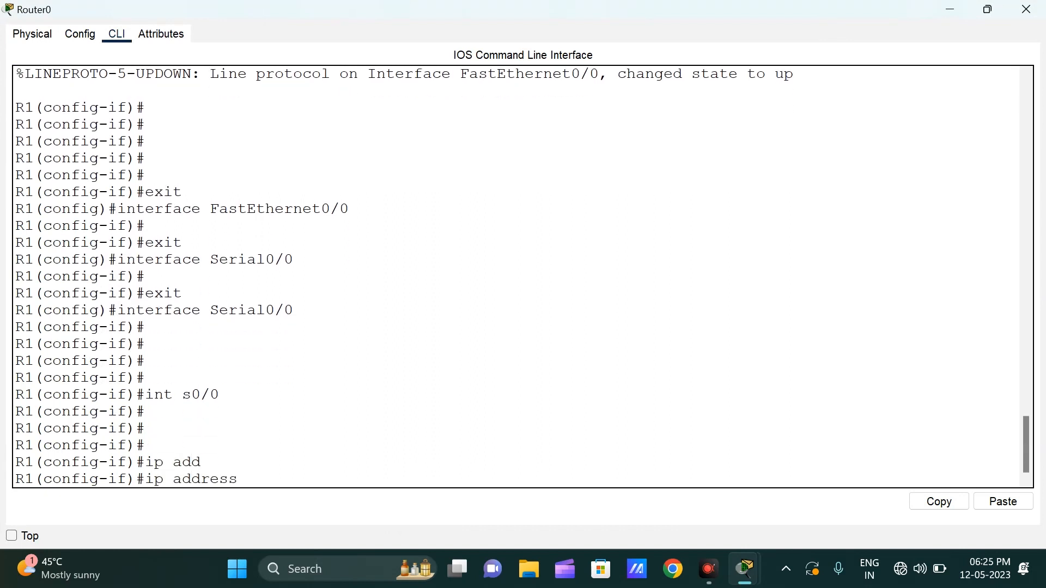
text(100.0.0.1 255.0.0.0)
key(Return)
key(Return)
key(Return)
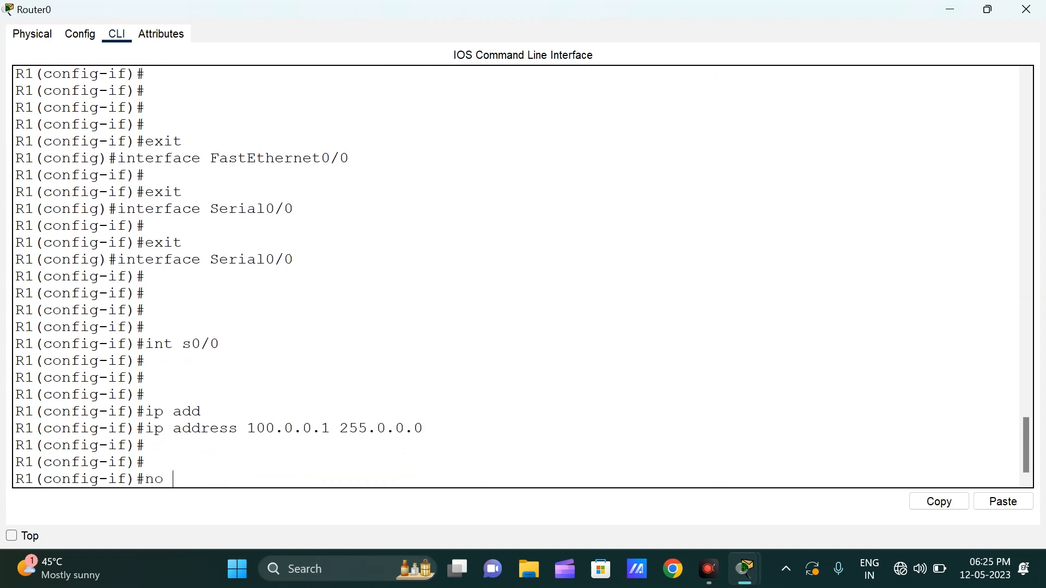
Step: Enable R1's Serial0/0 interface with the no shutdown command
text(no sh)
key(Tab)
key(Return)
key(Return)
key(Return)
key(Return)
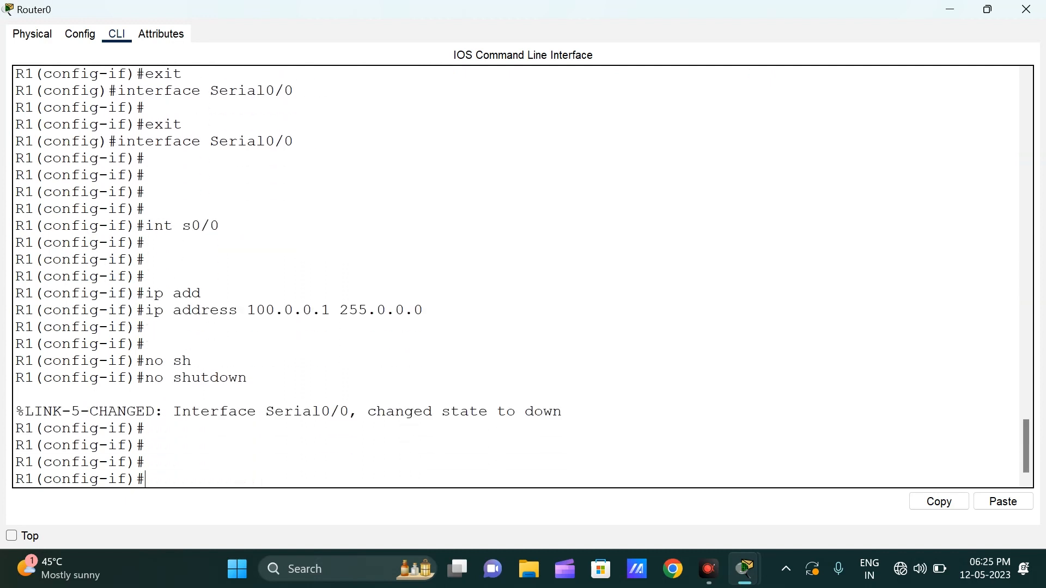
Step: Exit R1's configuration modes and save its configuration with wr, then minimize the Router0 window
text(exit)
key(Return)
key(Return)
key(Return)
key(Return)
key(Return)
key(Return)
key(Return)
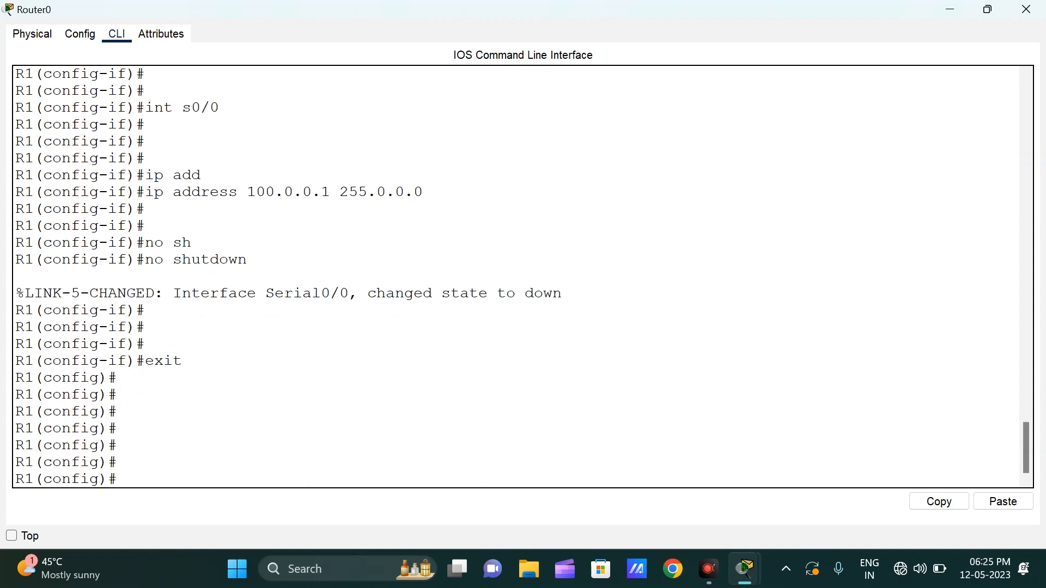
text(exit)
key(Return)
key(Return)
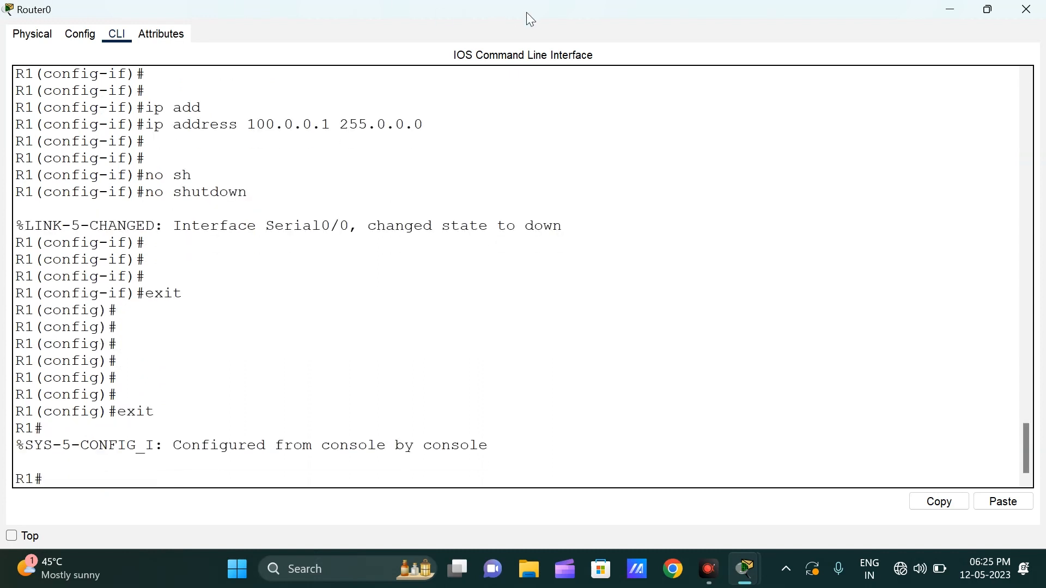
text(wr)
key(Return)
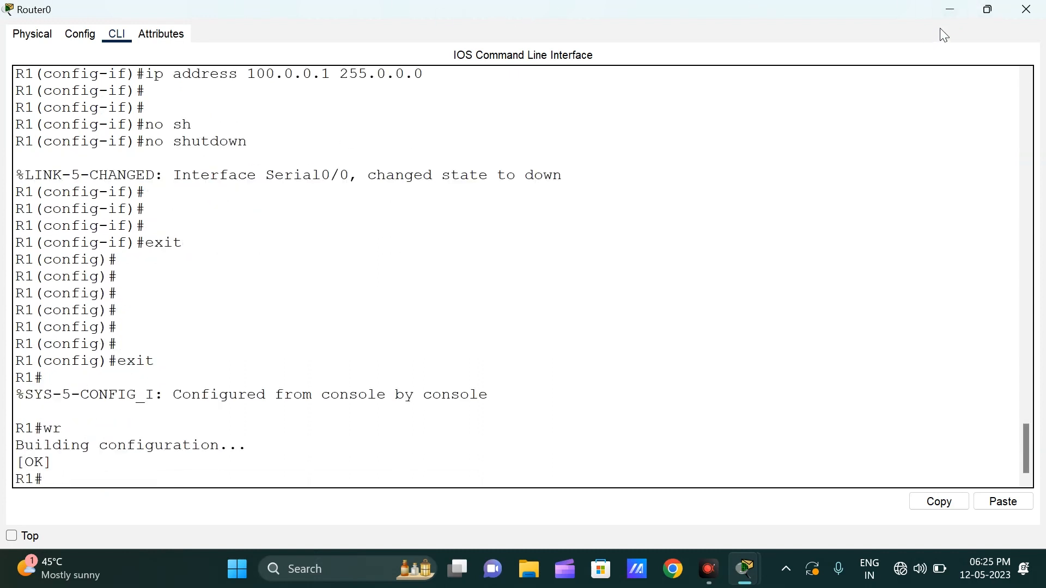
key(Return)
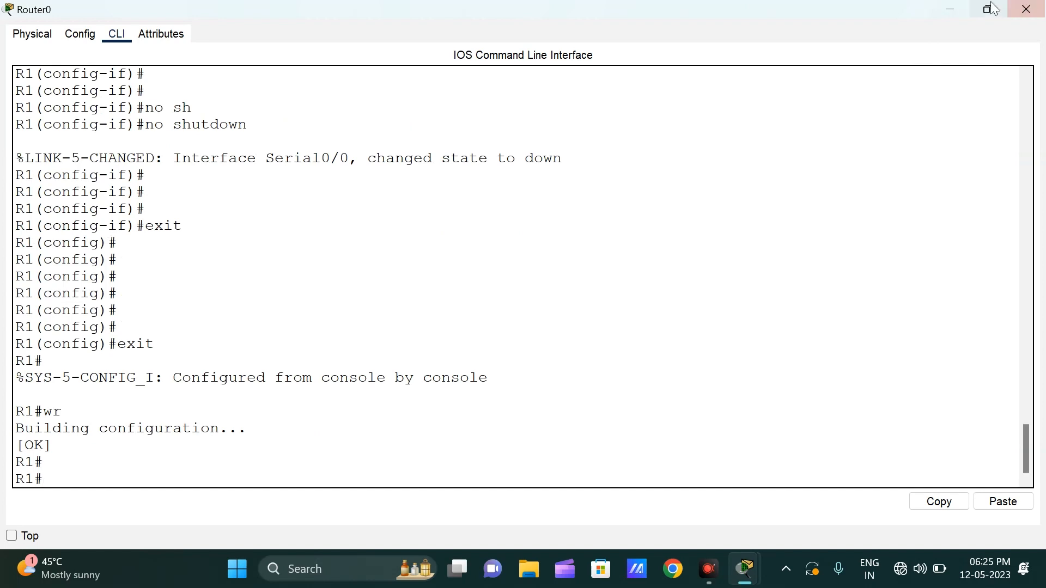
click(949, 9)
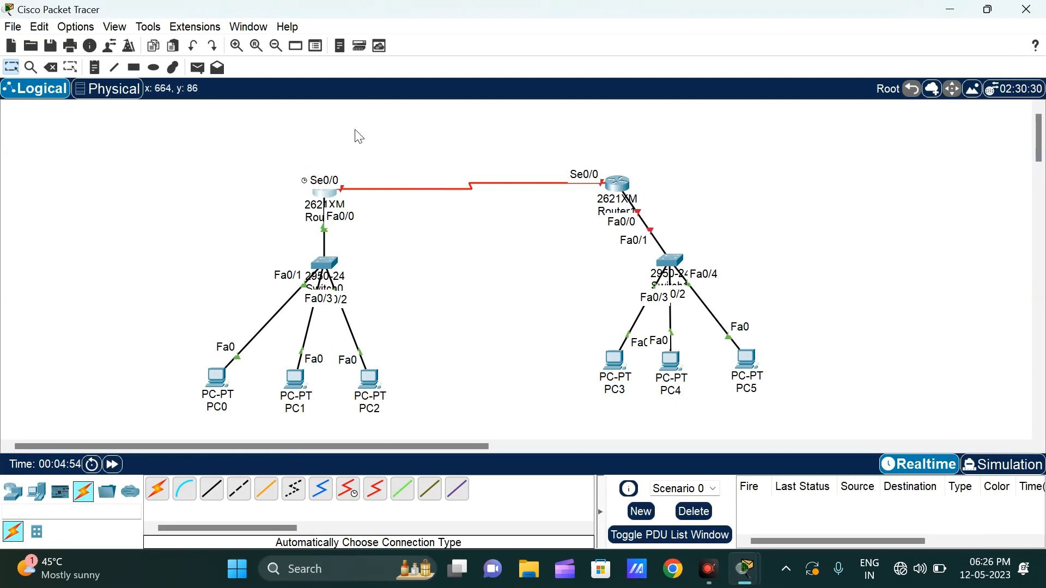
Step: Open Router1's command line interface and start the console session
click(621, 185)
click(656, 85)
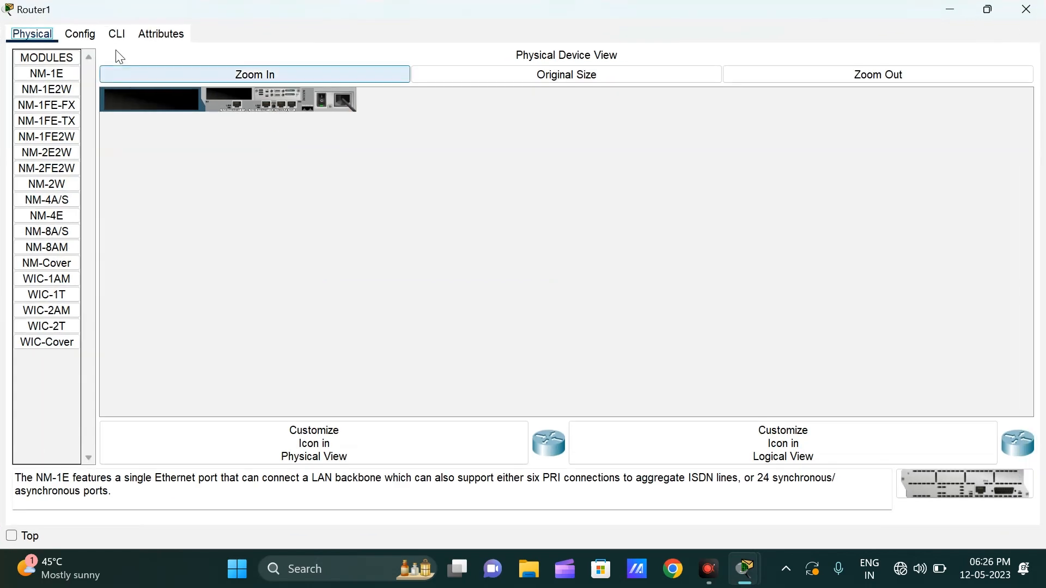
click(116, 34)
click(82, 36)
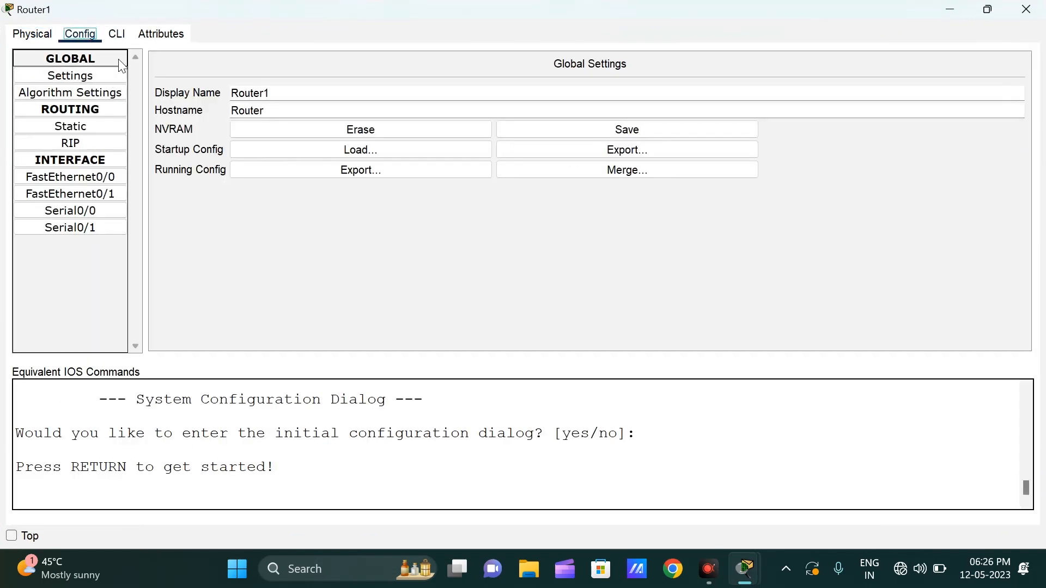
click(115, 34)
click(518, 332)
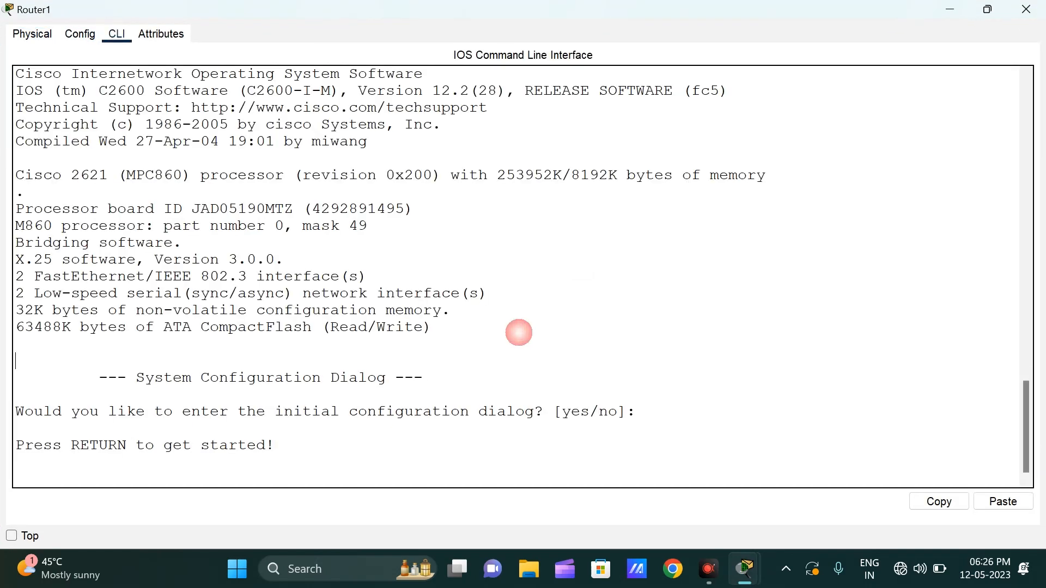
key(Return)
key(Return)
key(Return)
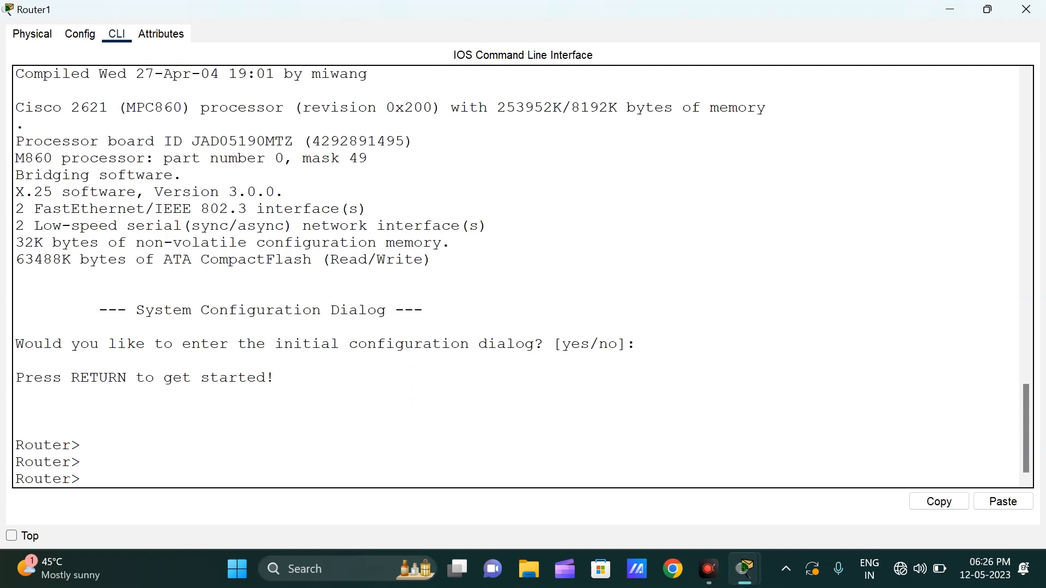
Step: Enter privileged mode and global configuration mode on Router1 with enable and configure terminal
text(en)
key(Return)
key(Return)
key(Return)
text(conf)
key(Tab)
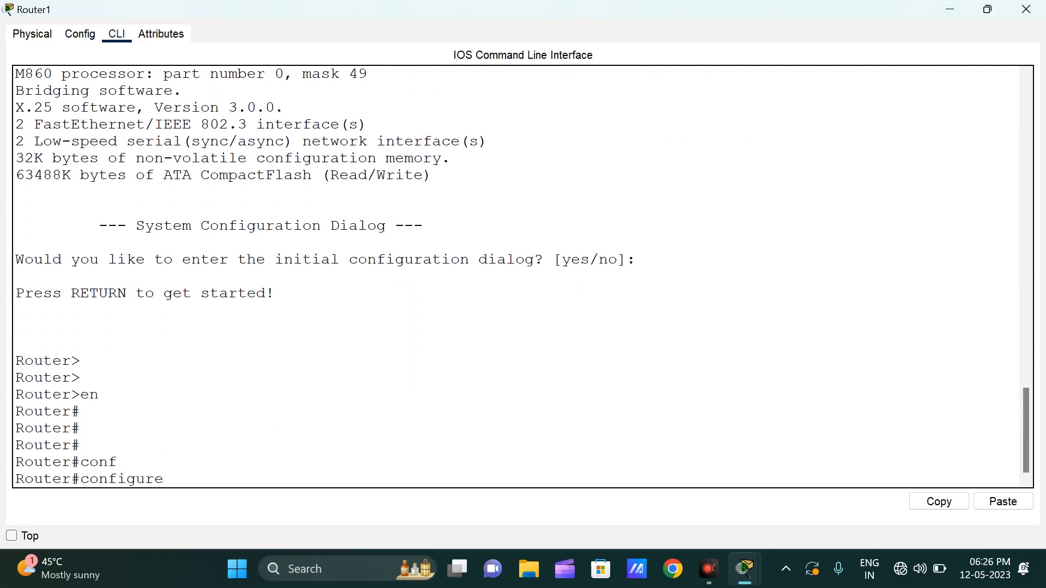
text(te)
key(Tab)
key(Return)
key(Return)
Step: Set Router1's hostname to R2 with the hostname command
text(hos)
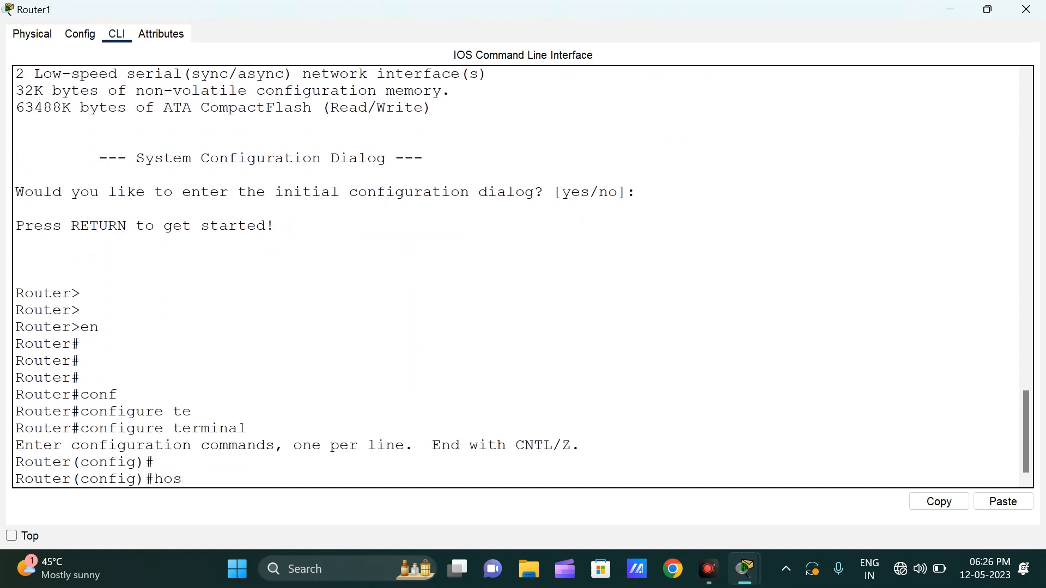
key(Tab)
text(R)
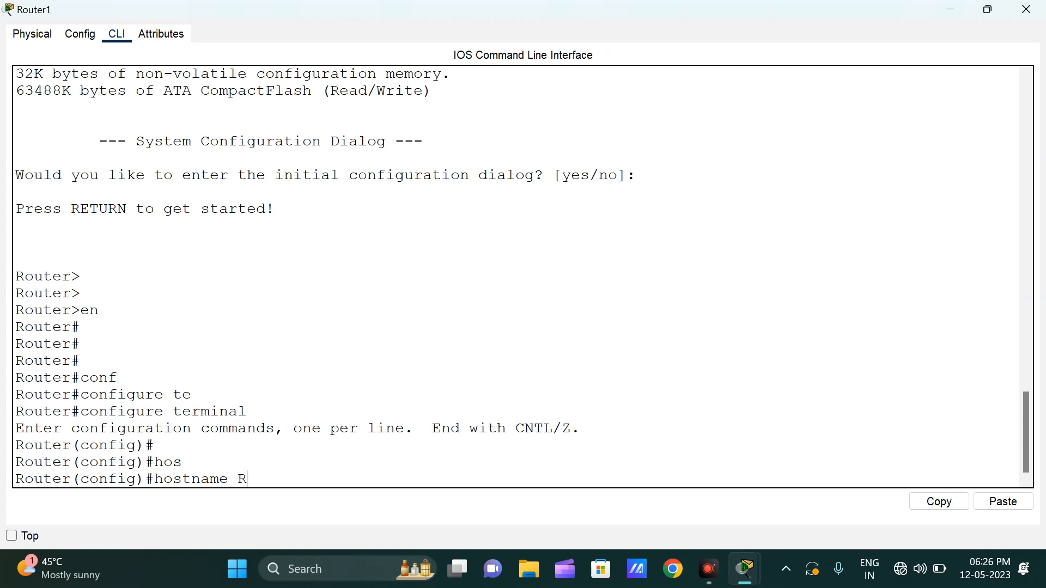
text(2)
key(Return)
key(Return)
key(Return)
Step: Enter interface configuration mode for FastEthernet0/0 on R2
text(int)
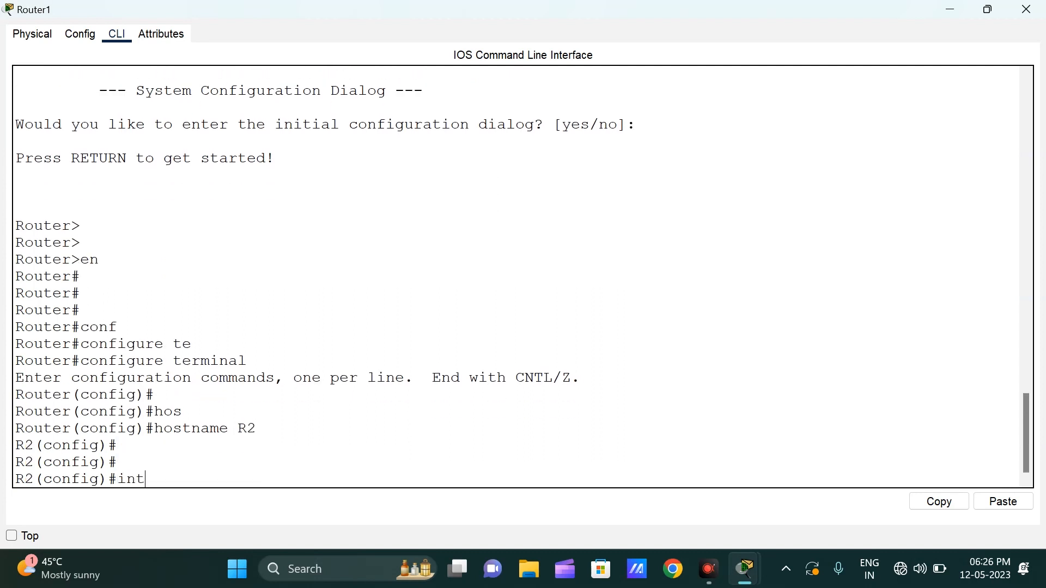
text( f0/0)
key(Return)
key(Return)
key(Return)
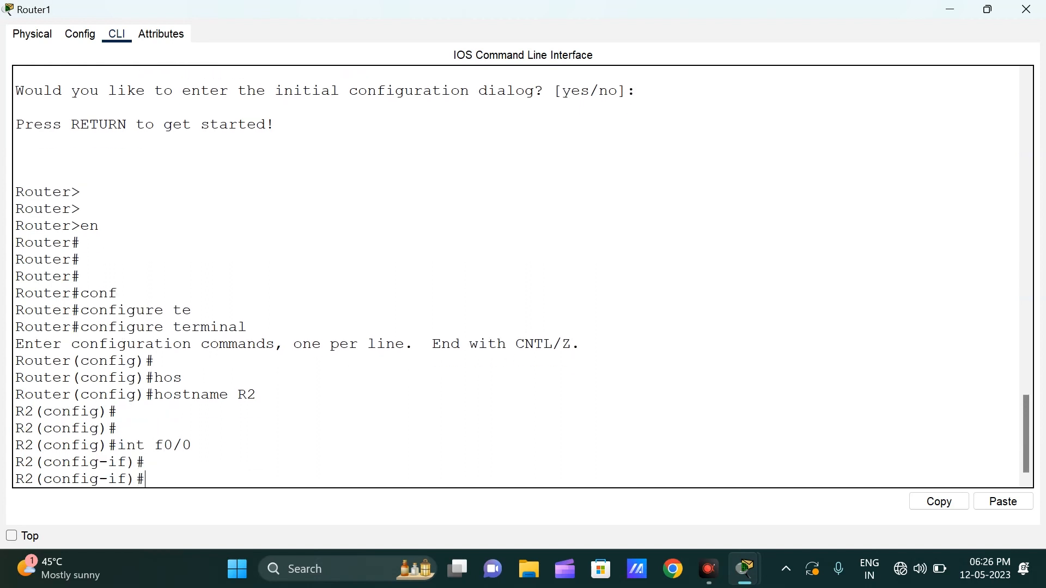
Step: Assign IP address 192.168.20.1 with subnet mask 255.255.255.0 to R2's FastEthernet0/0 interface
text(ip ad)
key(Tab)
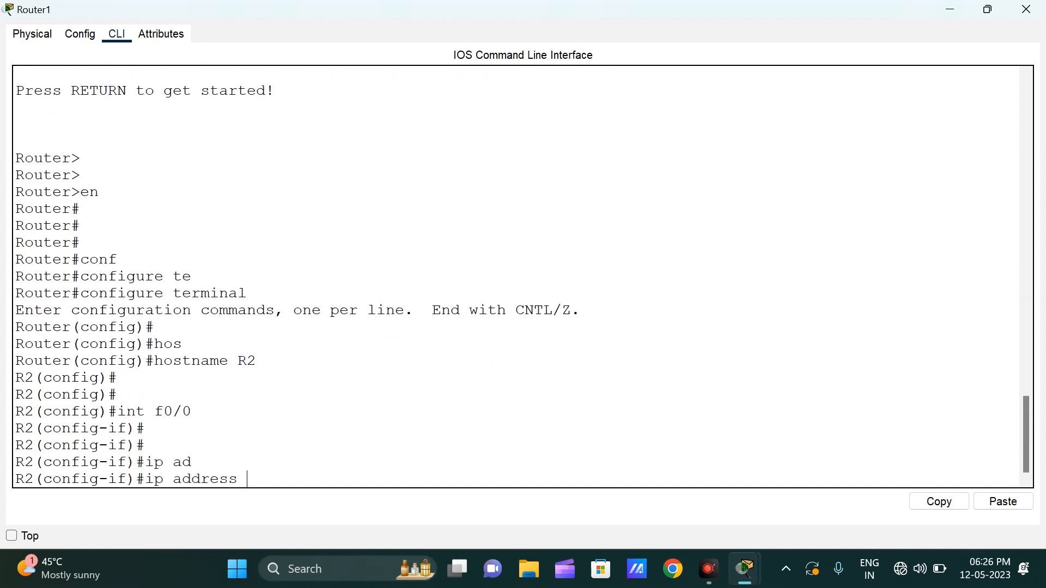
text(192)
key(BackSpace)
text(.168.20.1 255.255)
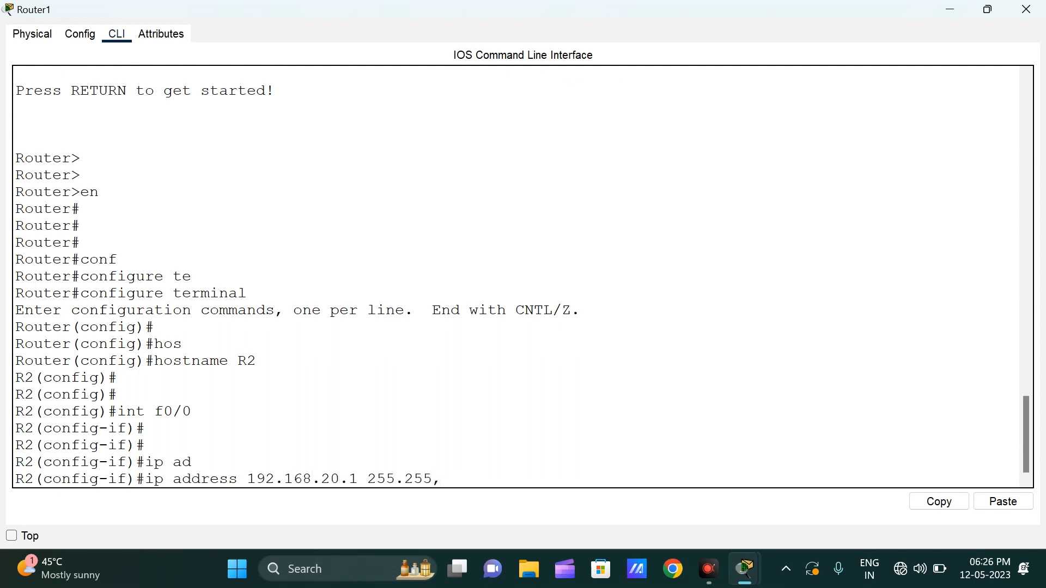
text(.255.0)
key(Return)
key(Return)
key(Return)
key(Return)
key(Return)
Step: Enable R2's FastEthernet0/0 interface with the no shutdown command
text(no )
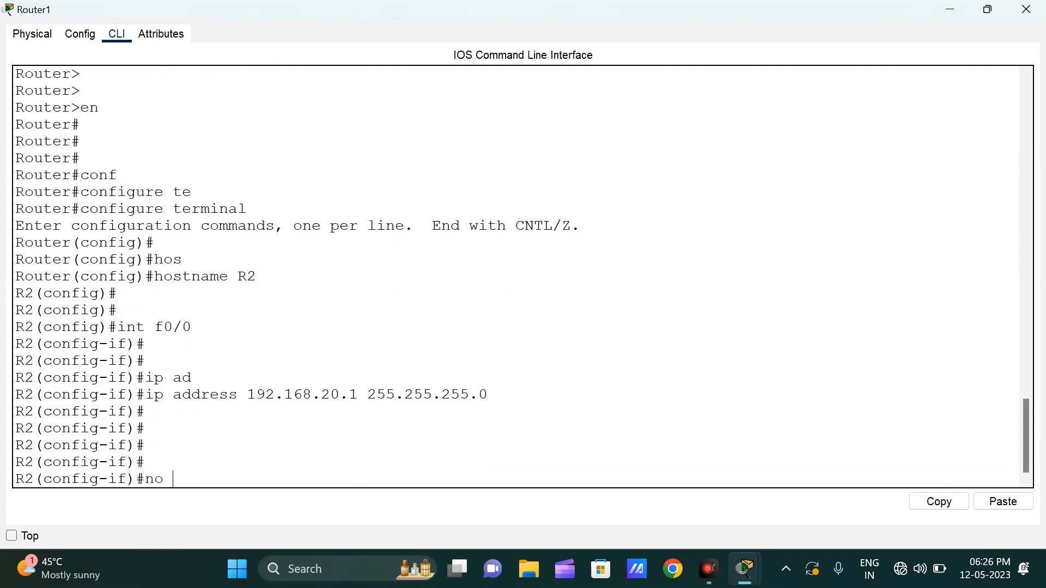
text(sh)
key(Tab)
key(Return)
key(Return)
key(Return)
key(Return)
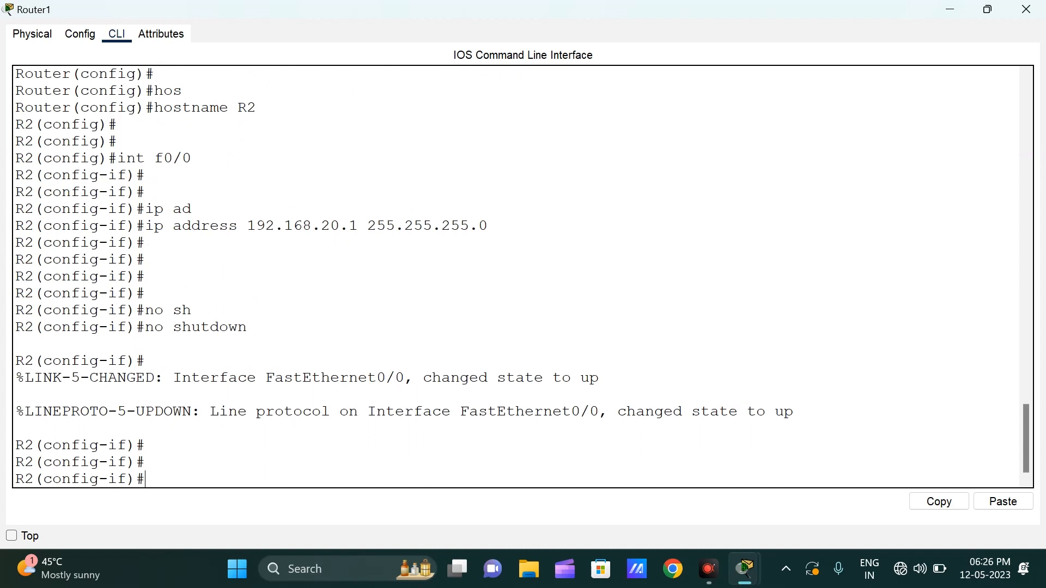
Step: Switch R2 to interface configuration mode for Serial0/0
text(int s0/0)
key(Return)
key(Return)
key(Return)
Step: Assign IP address 100.0.0.2 with subnet mask 255.0.0.0 to R2's Serial0/0 interface
text(ip )
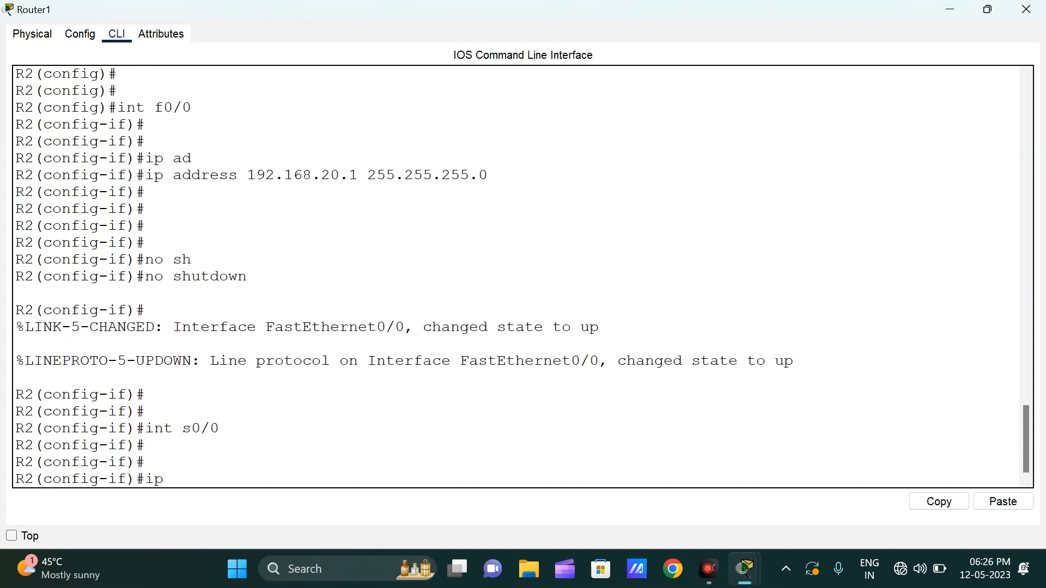
text(ad)
key(Tab)
text(192)
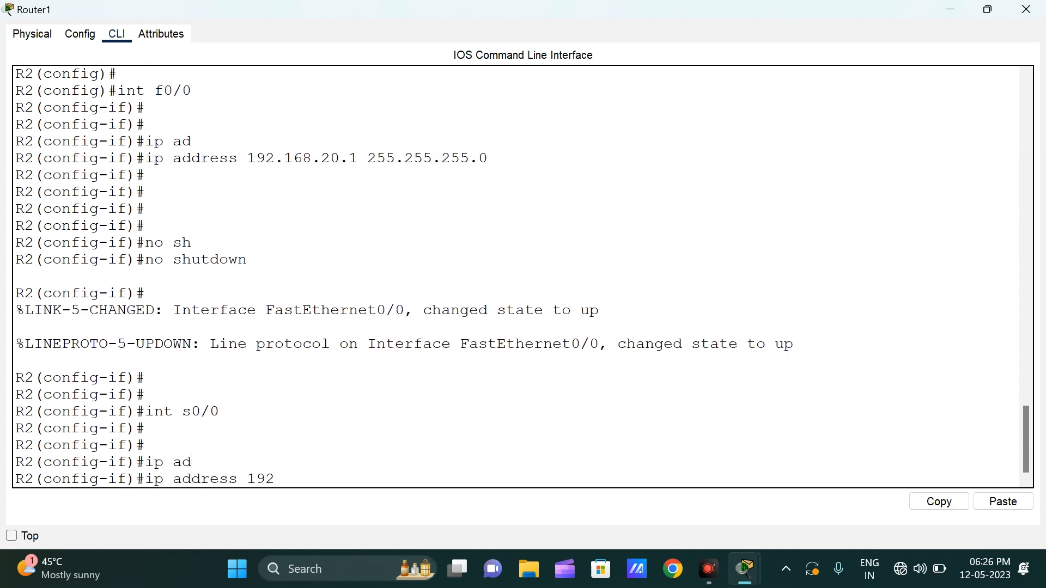
key(BackSpace)
key(BackSpace)
key(BackSpace)
text(100.0.0.2 255.0.00)
key(BackSpace)
key(BackSpace)
key(BackSpace)
text(0.0)
key(Return)
key(Return)
key(Return)
Step: Enable R2's Serial0/0 interface with the no shutdown command
text(no sh)
key(Tab)
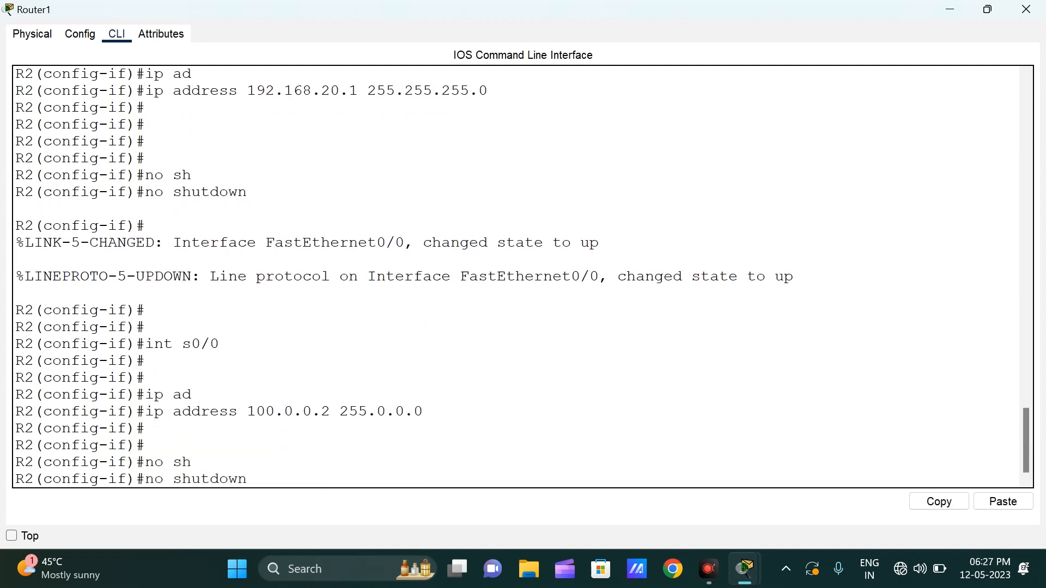
key(Return)
key(Return)
key(Return)
key(Return)
key(Return)
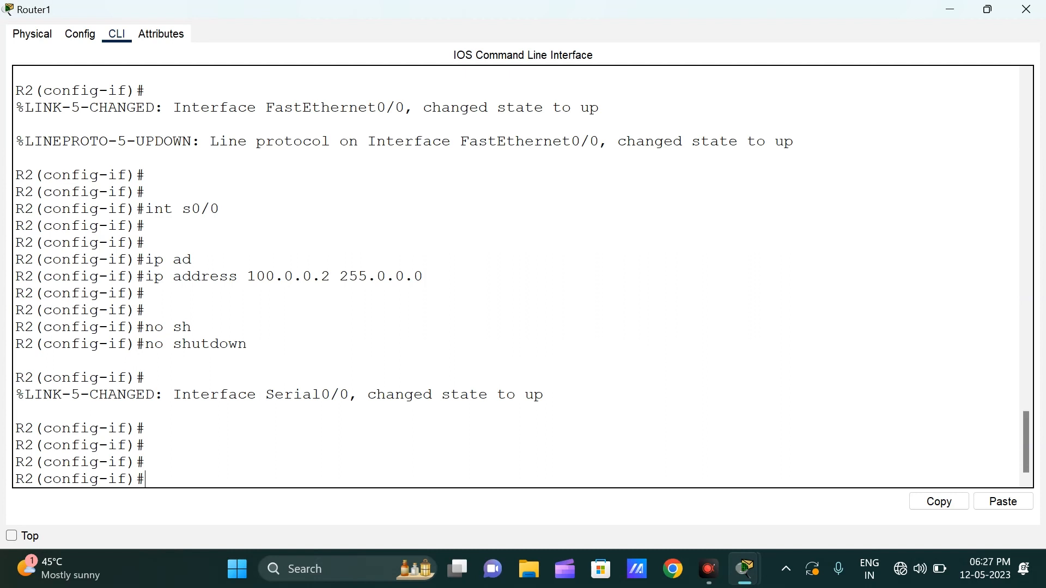
Step: Return R2 to privileged EXEC mode and minimize the Router1 window
key(ctrl+z)
key(Return)
key(Return)
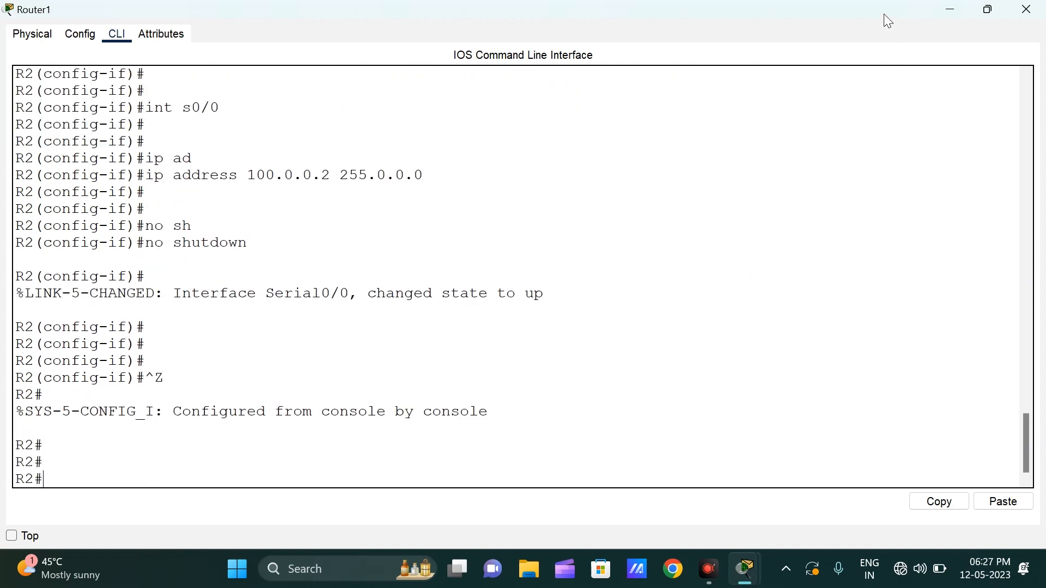
click(953, 12)
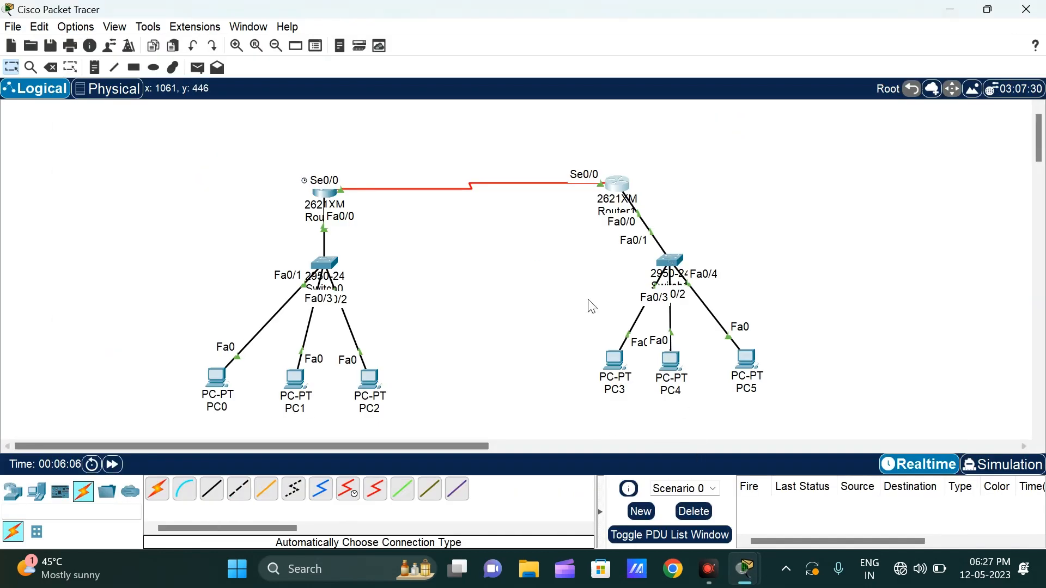
Step: Reopen Router1's CLI in a maximized window and run show ip interface brief on R2
click(619, 182)
click(656, 86)
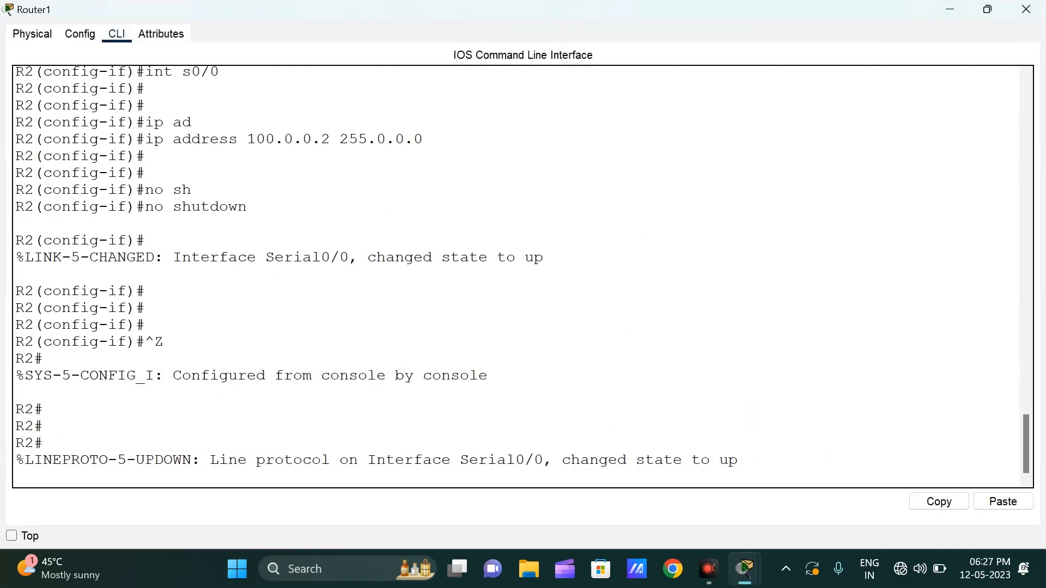
key(Return)
key(Return)
key(Return)
text(sh)
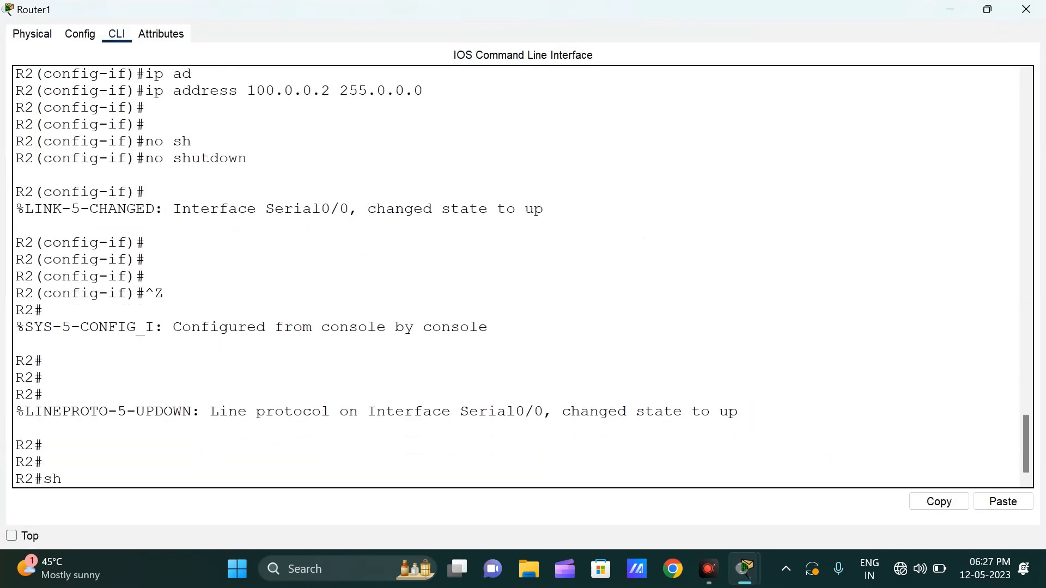
key(Tab)
text(uip i)
key(BackSpace)
key(BackSpace)
key(BackSpace)
key(BackSpace)
key(BackSpace)
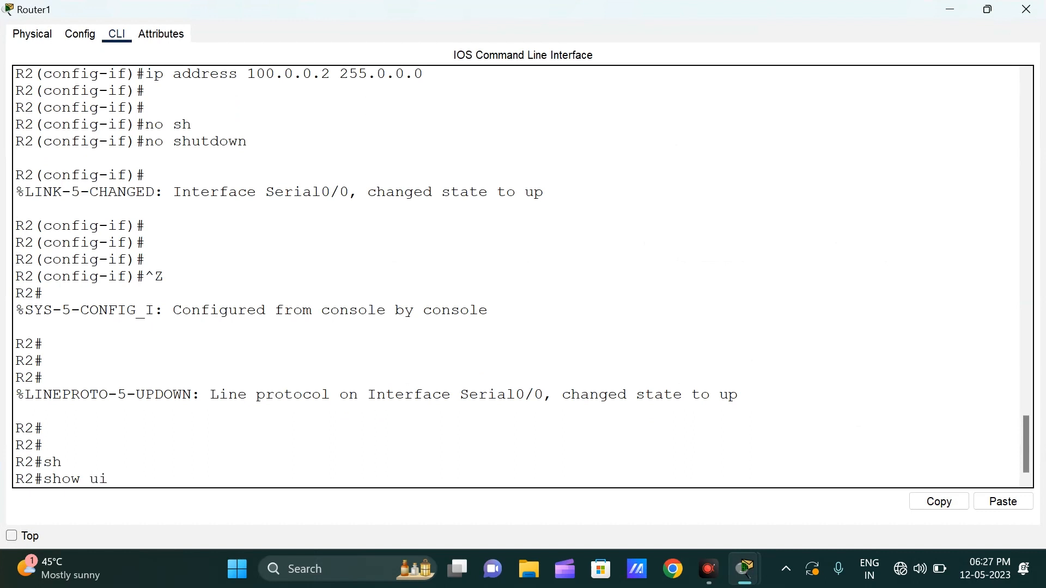
text(ipi)
key(BackSpace)
key(BackSpace)
text(p int)
key(Tab)
text(bri)
key(Tab)
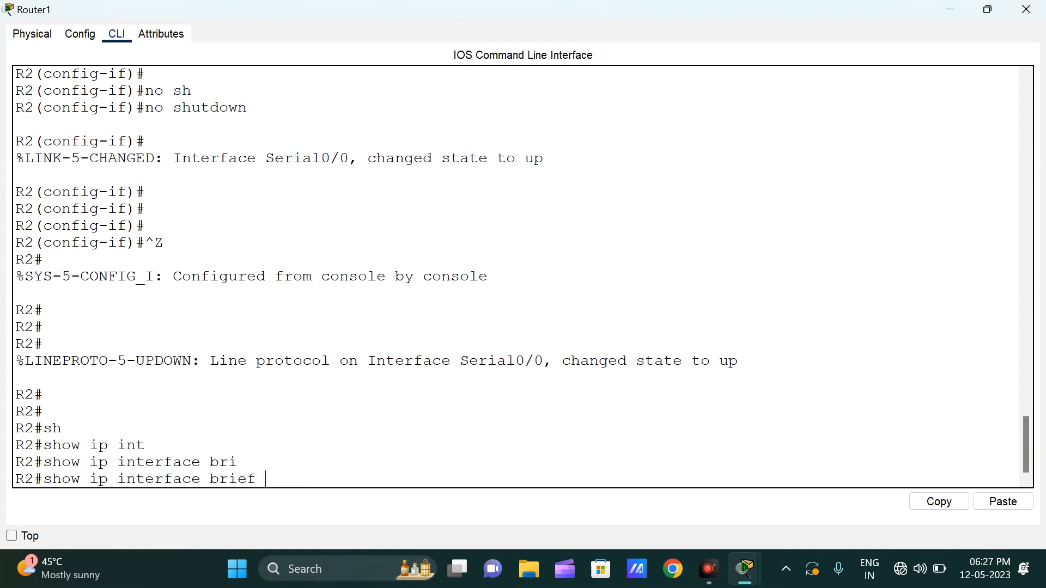
key(Return)
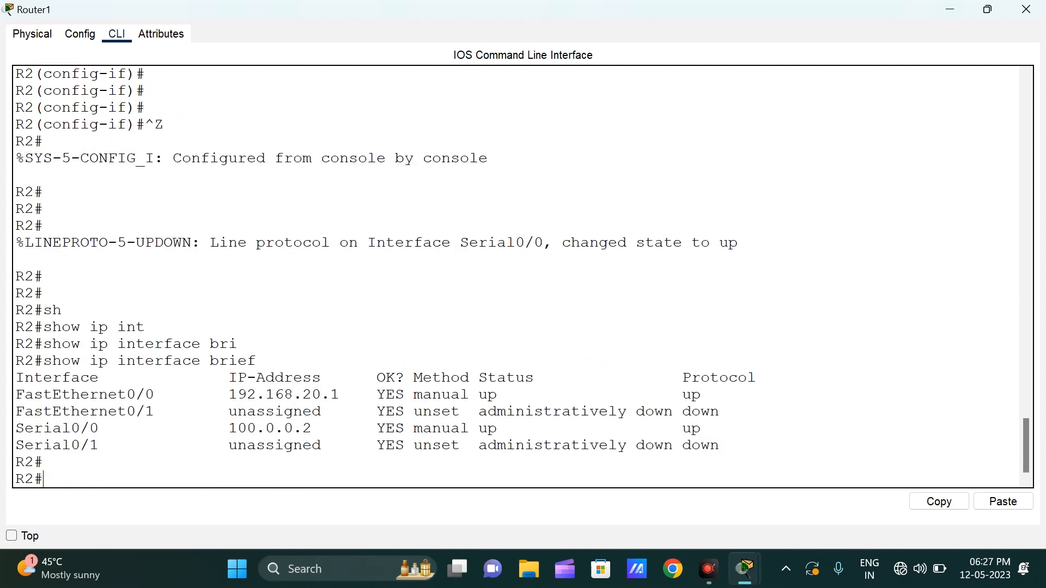
Step: Check the IP addresses of R2's FastEthernet0/0 and Serial0/0 in the interface summary, and close the Router1 window
drag(78, 412, 349, 395)
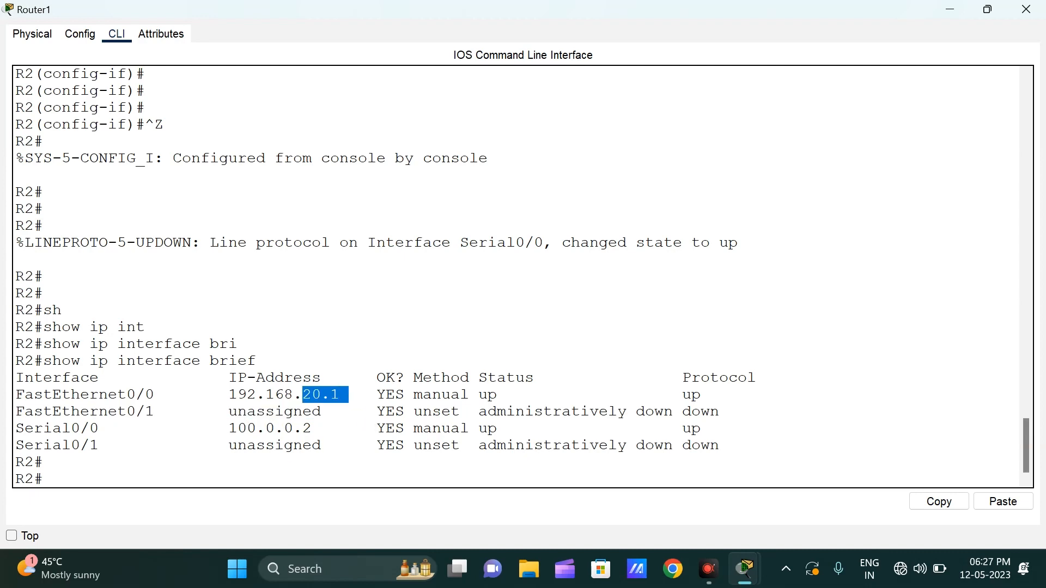
drag(62, 428, 340, 428)
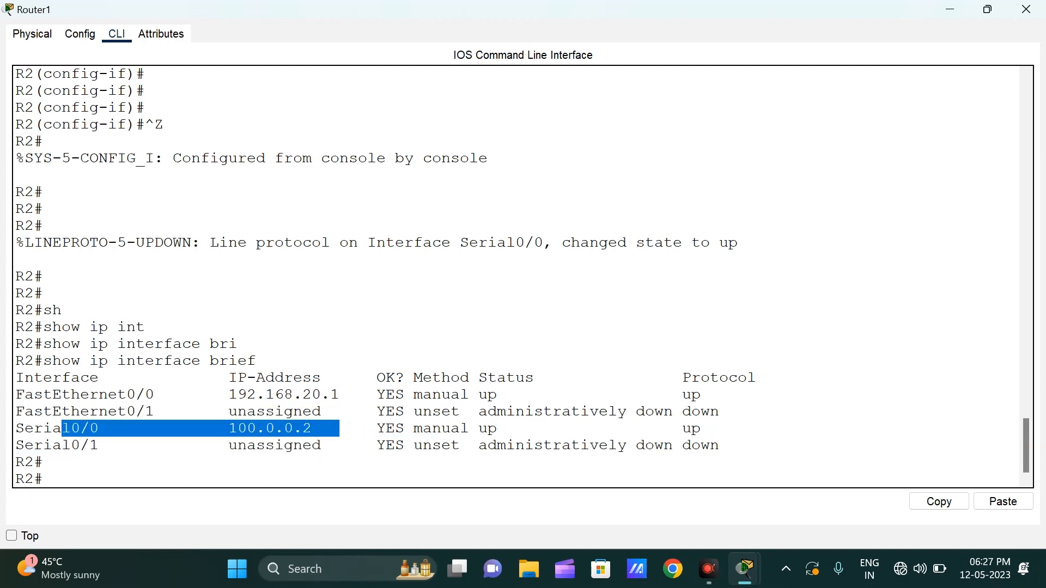
click(1027, 9)
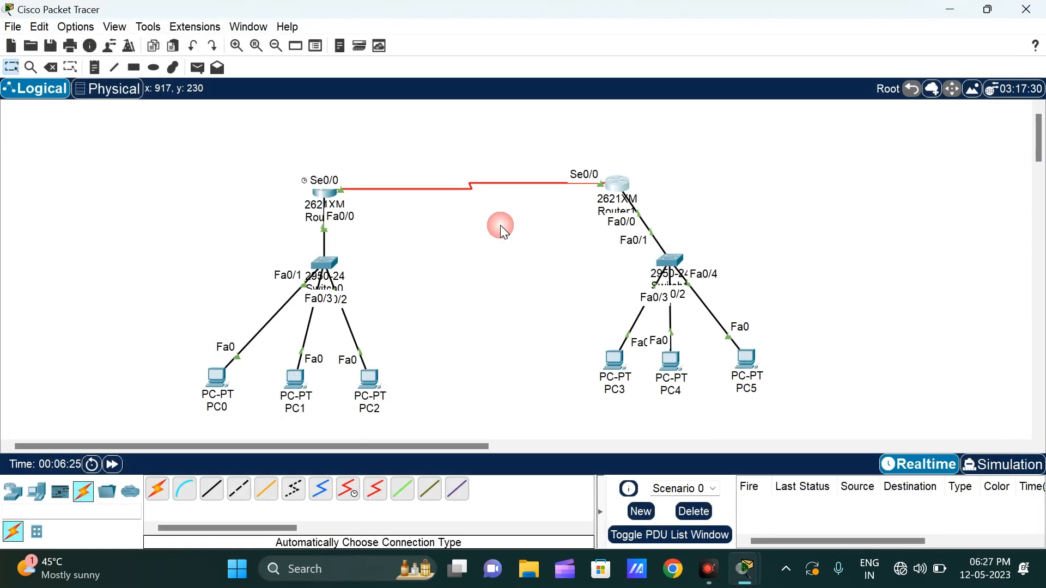
Step: Open Router0's CLI in a maximized window and run show ip interface brief on R1
click(333, 201)
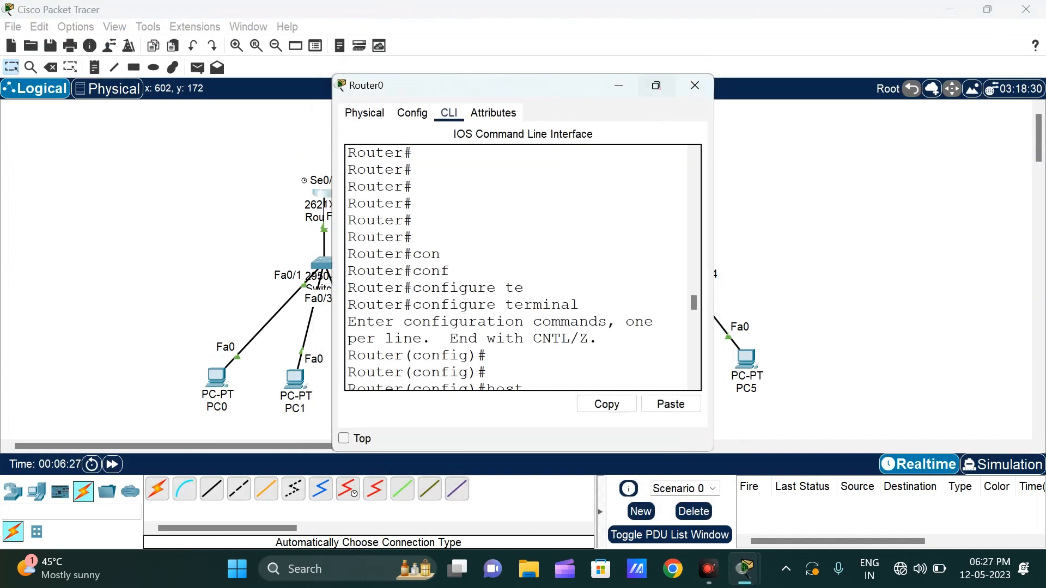
click(656, 84)
key(Return)
key(Return)
key(Return)
text(sh)
key(Tab)
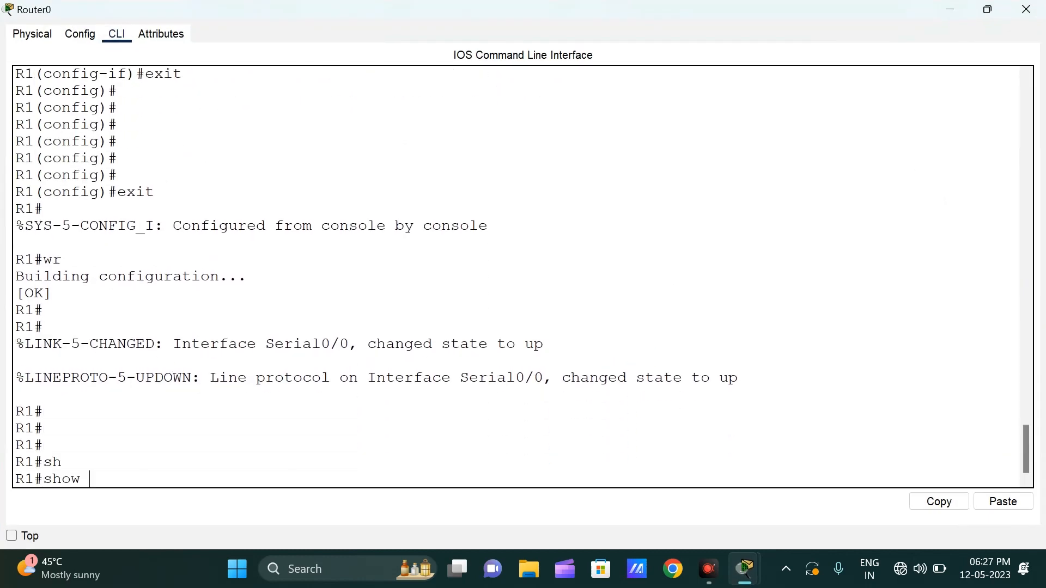
text(ip in)
key(Tab)
text(bro)
key(Tab)
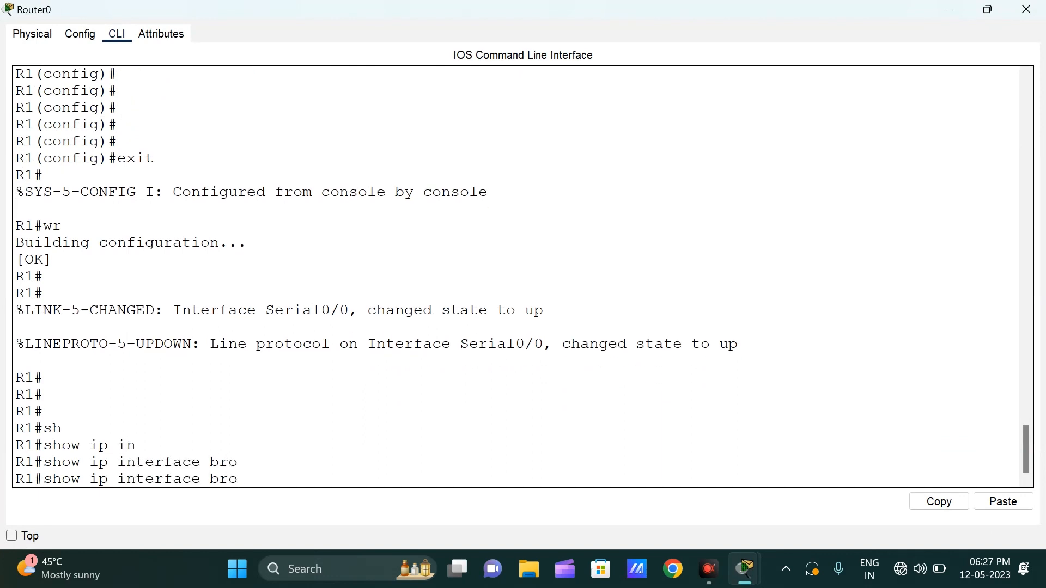
key(BackSpace)
key(Tab)
key(Return)
key(Return)
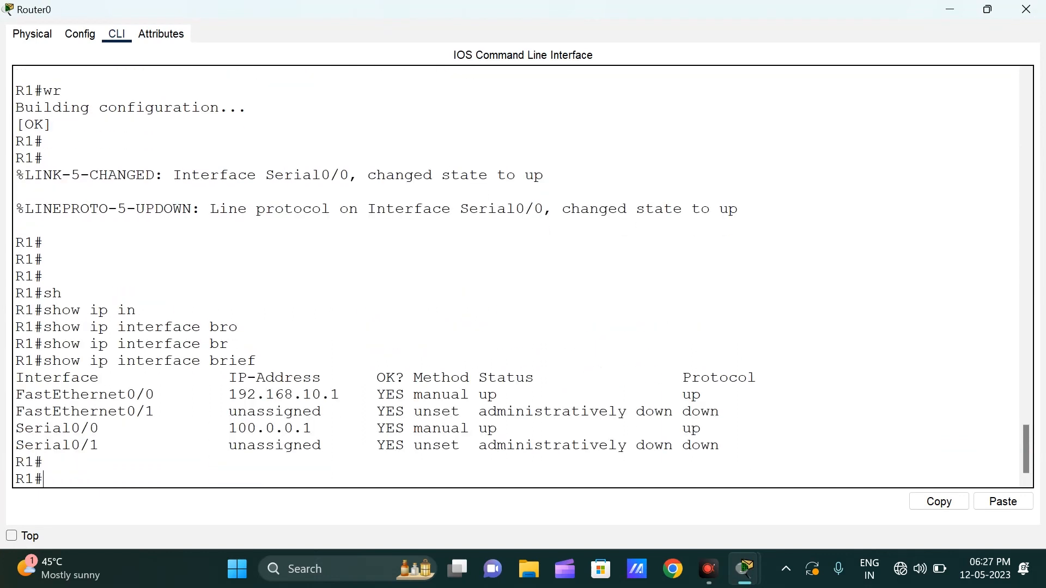
Step: Check the IP addresses of R1's FastEthernet0/0 and Serial0/0 in the interface summary, and minimize the Router0 window
drag(303, 394, 461, 395)
drag(238, 429, 320, 429)
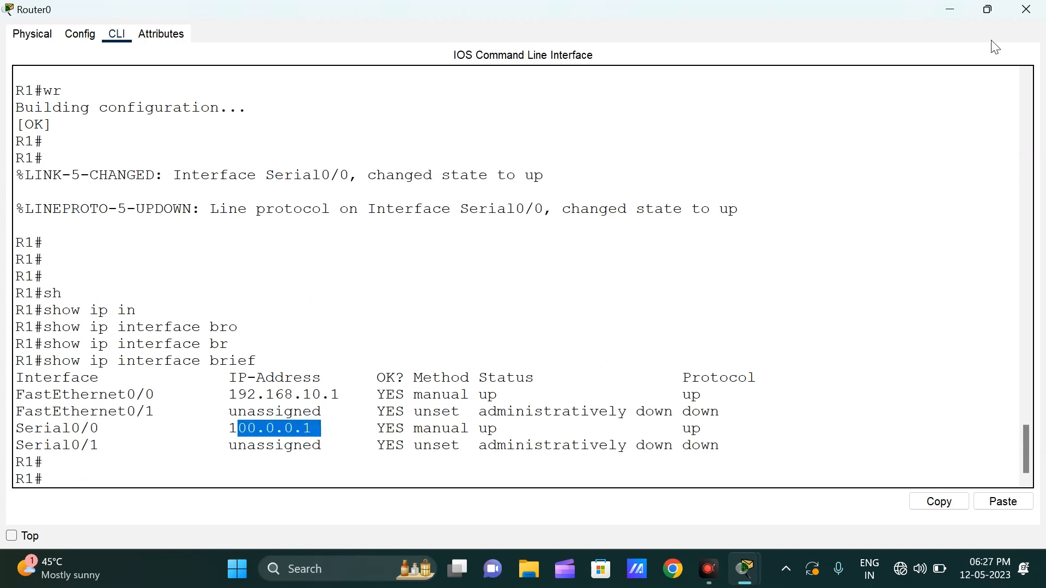
click(953, 9)
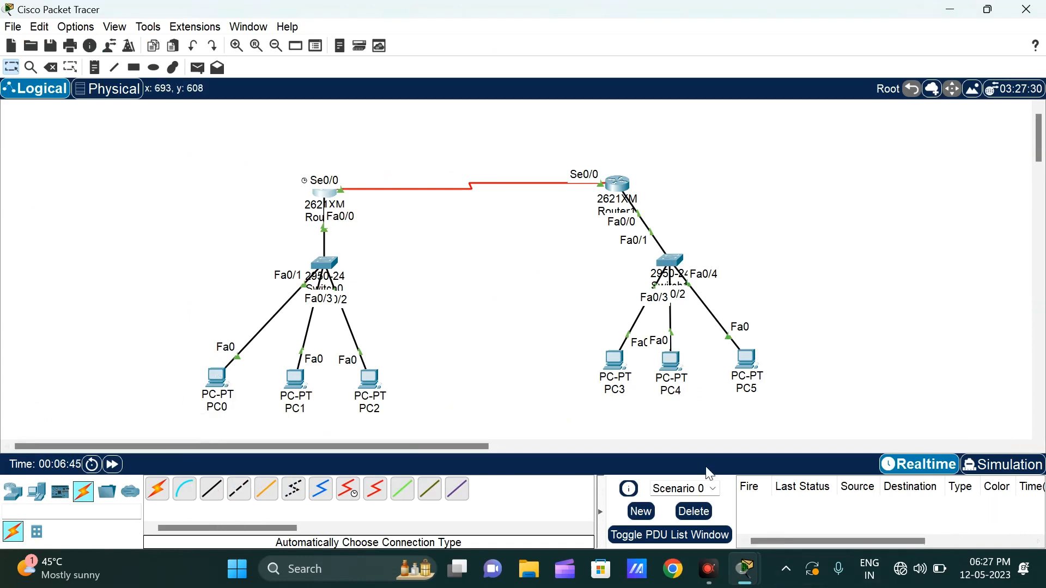
Step: Open PC0's IP configuration and assign the static IPv4 address 192.168.10.2
click(217, 379)
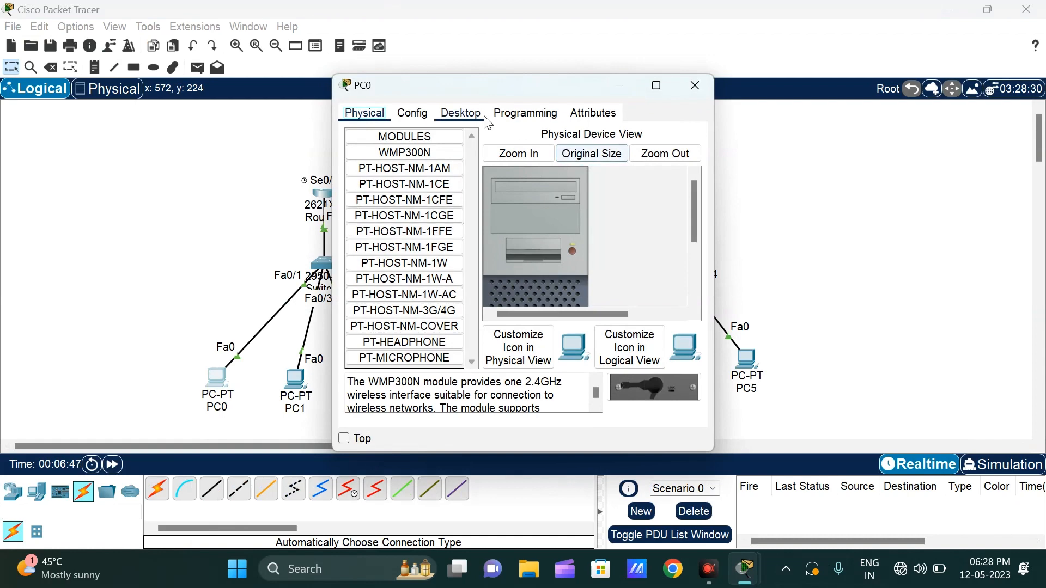
click(463, 114)
click(394, 155)
click(500, 206)
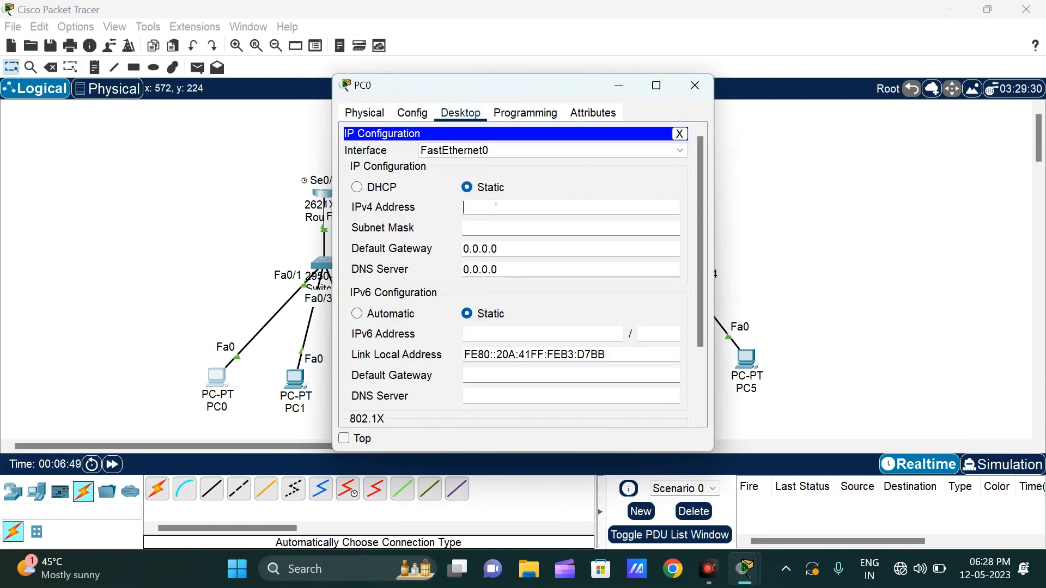
text(192.1698)
key(BackSpace)
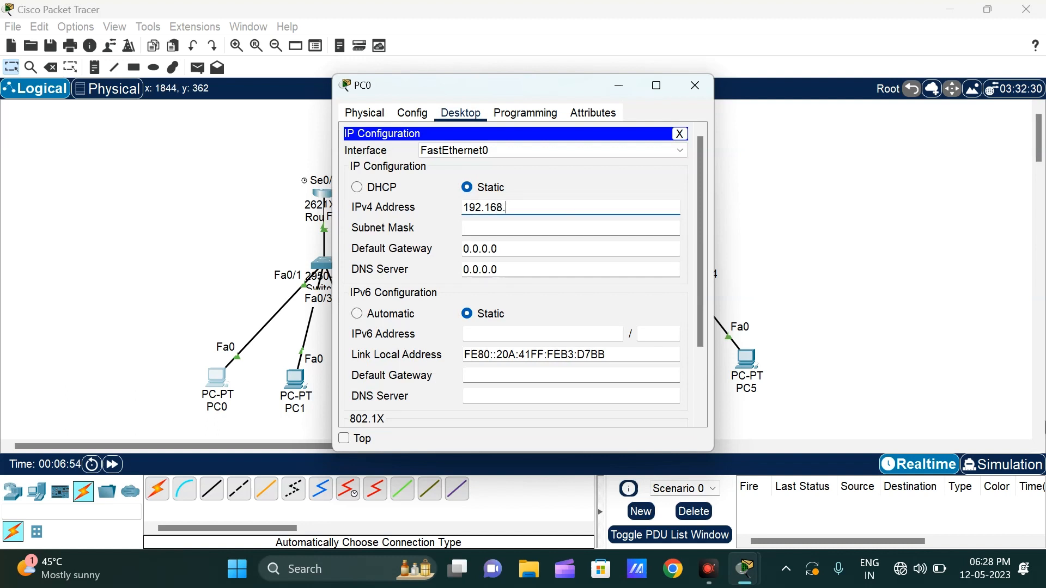
text(8.10.2)
Step: Give PC0 the subnet mask 255.255.255.0 and default gateway 192.168.10.1, and close its window
key(ctrl+a)
key(ctrl+c)
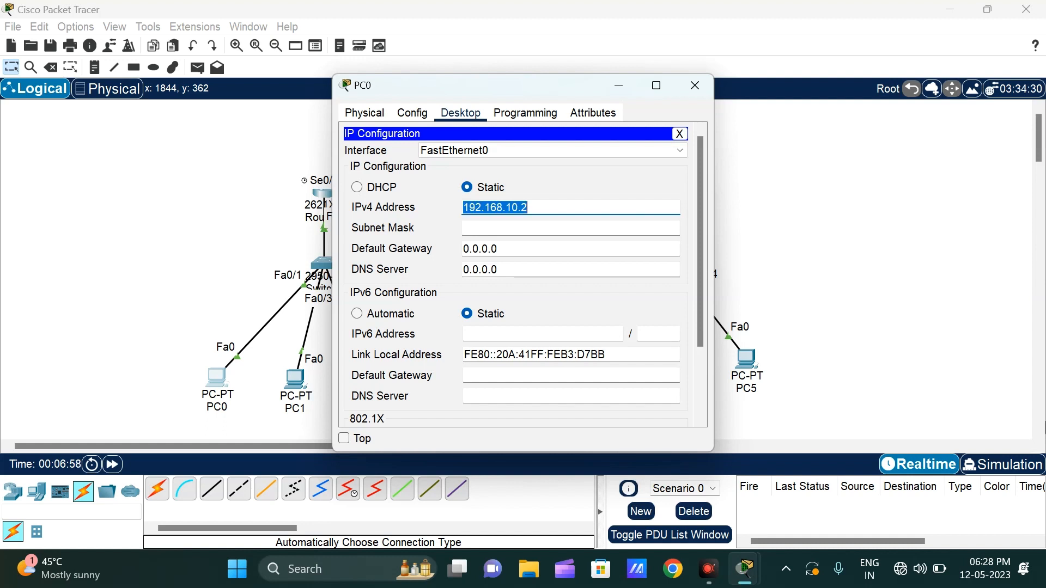
key(Tab)
key(Tab)
key(ctrl+v)
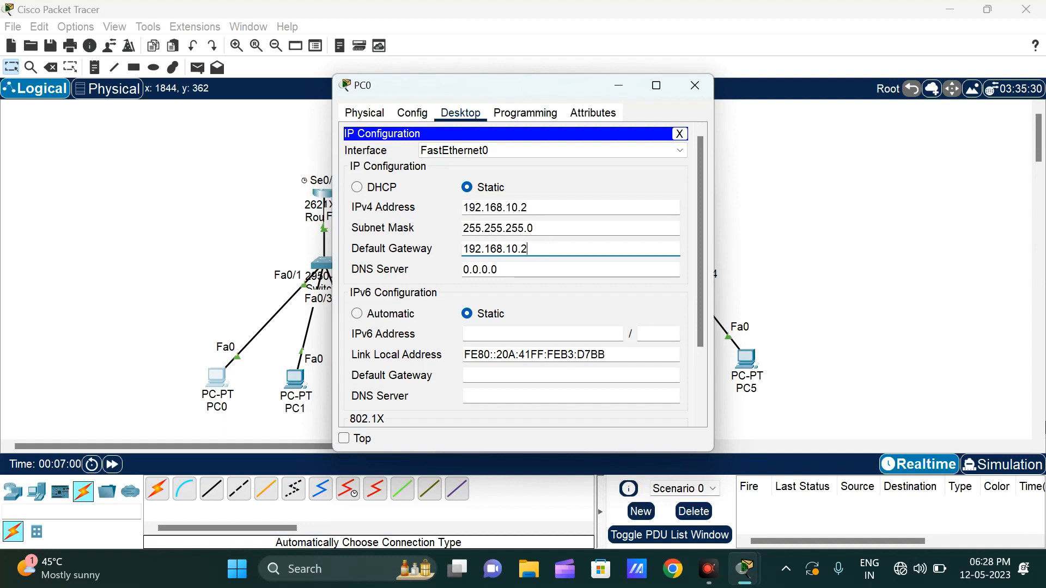
key(ctrl+a)
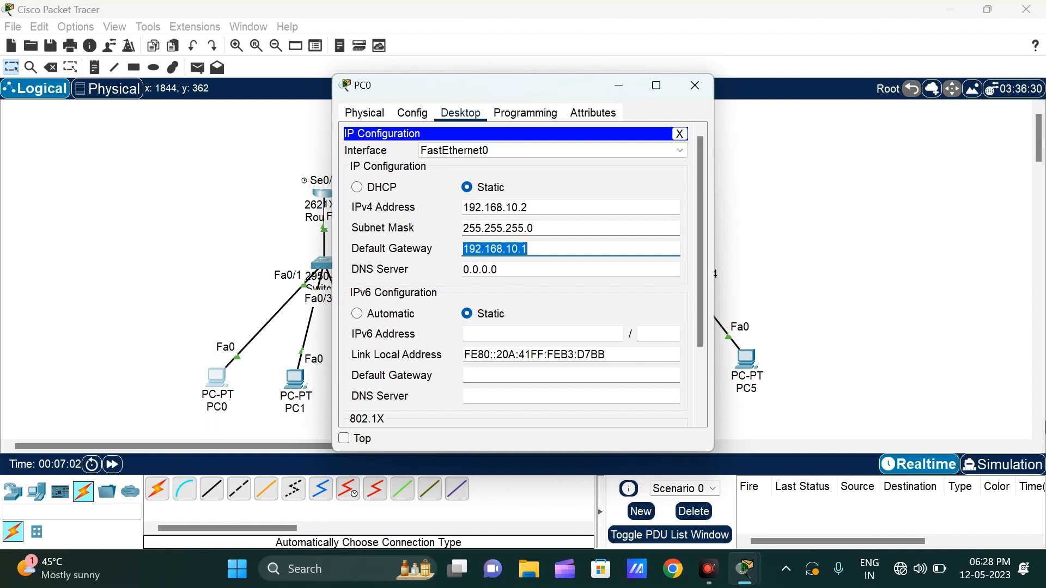
click(611, 187)
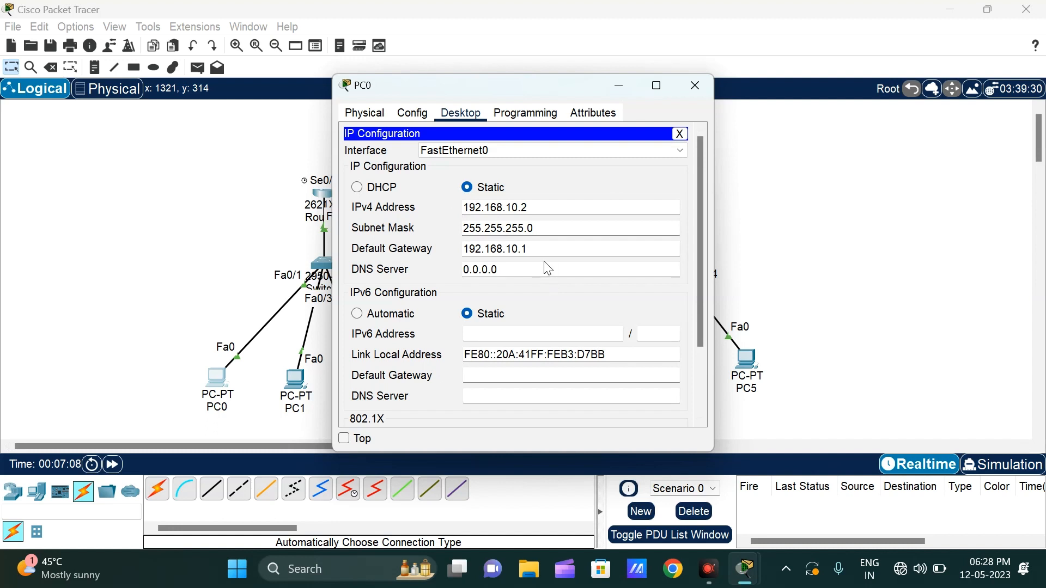
click(696, 85)
Step: Open PC1's IP configuration and assign the static IPv4 address 192.168.10.3
click(301, 379)
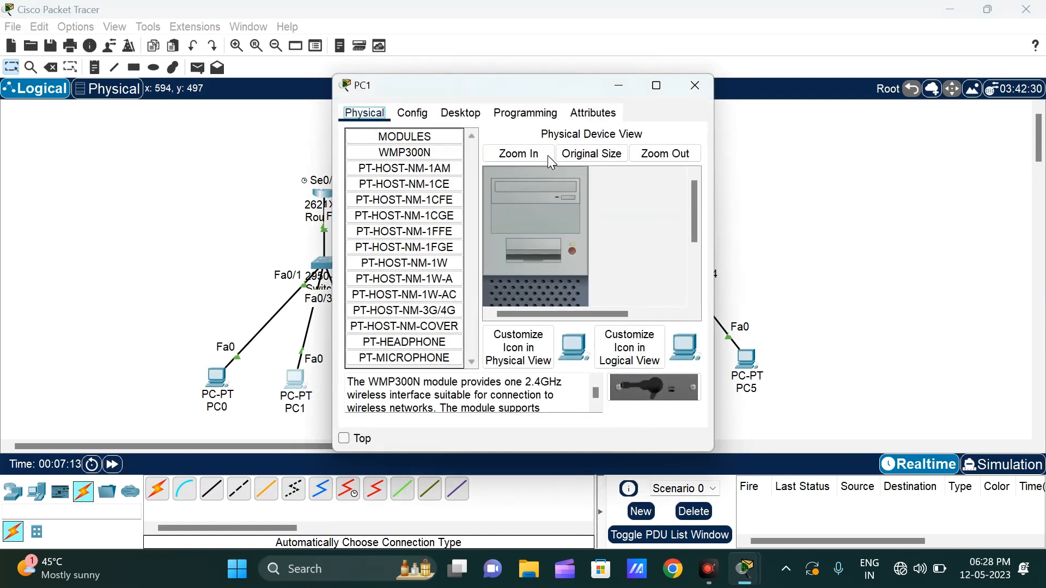
click(460, 113)
click(397, 165)
click(485, 188)
click(512, 208)
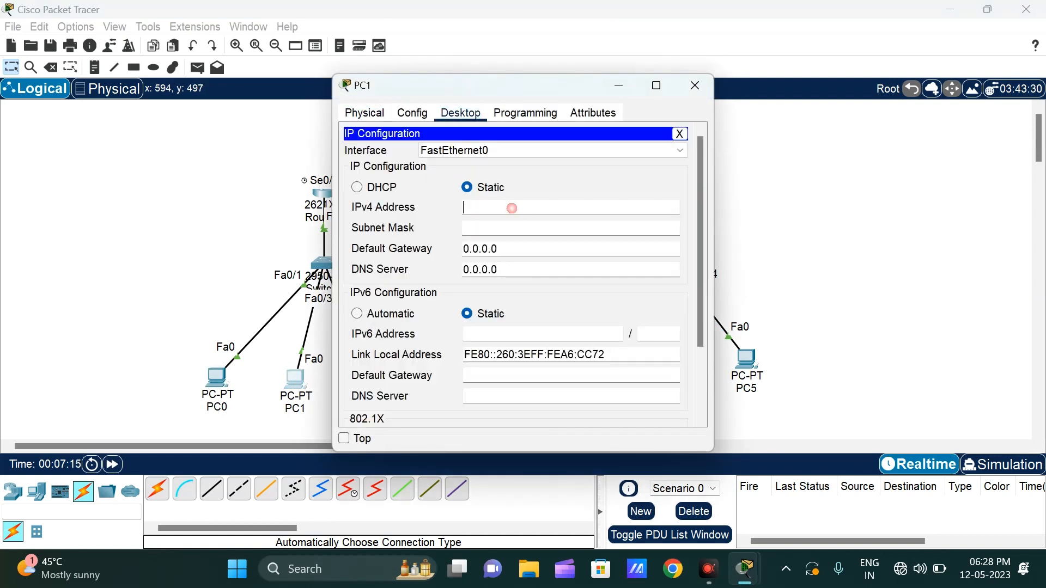
text(192.168.10.1)
key(BackSpace)
text(3)
Step: Give PC1 the subnet mask 255.255.255.0 and default gateway 192.168.10.1, and close its window
key(Tab)
key(Tab)
text(192.168.10.1)
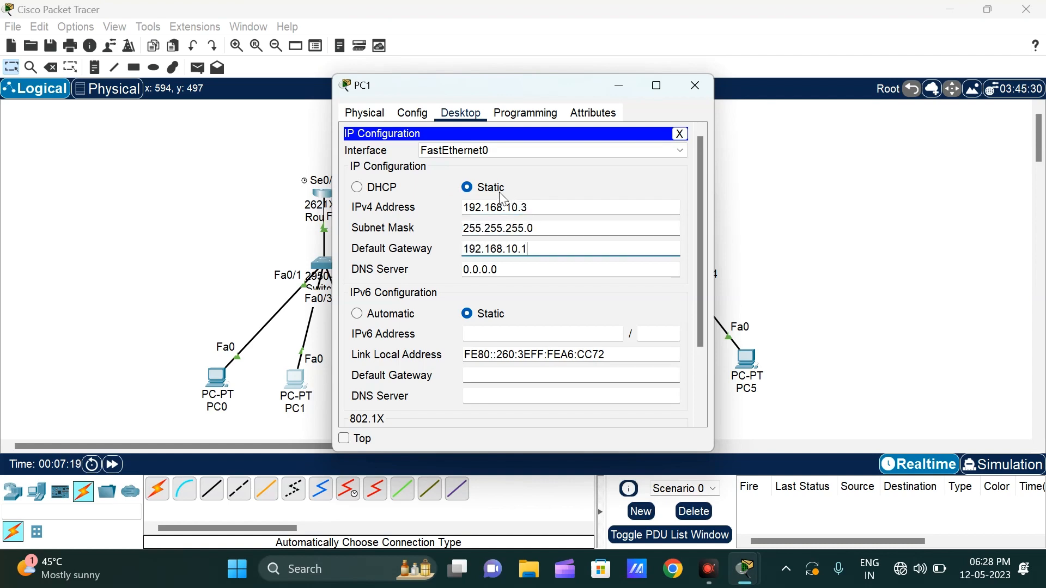
click(696, 86)
Step: Open PC2's IP configuration and assign the static IPv4 address 192.168.10.4
click(376, 379)
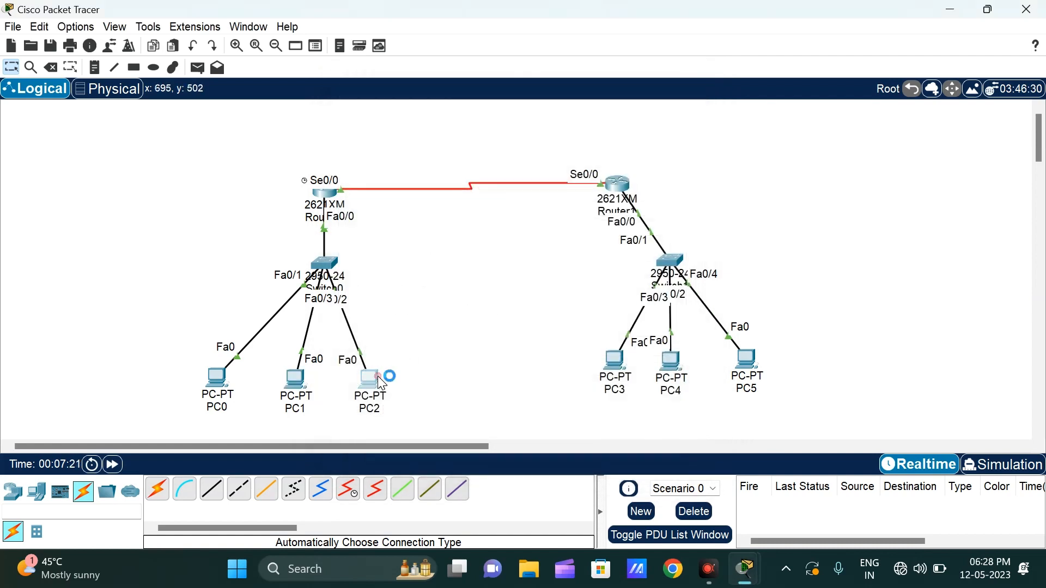
click(459, 113)
click(378, 166)
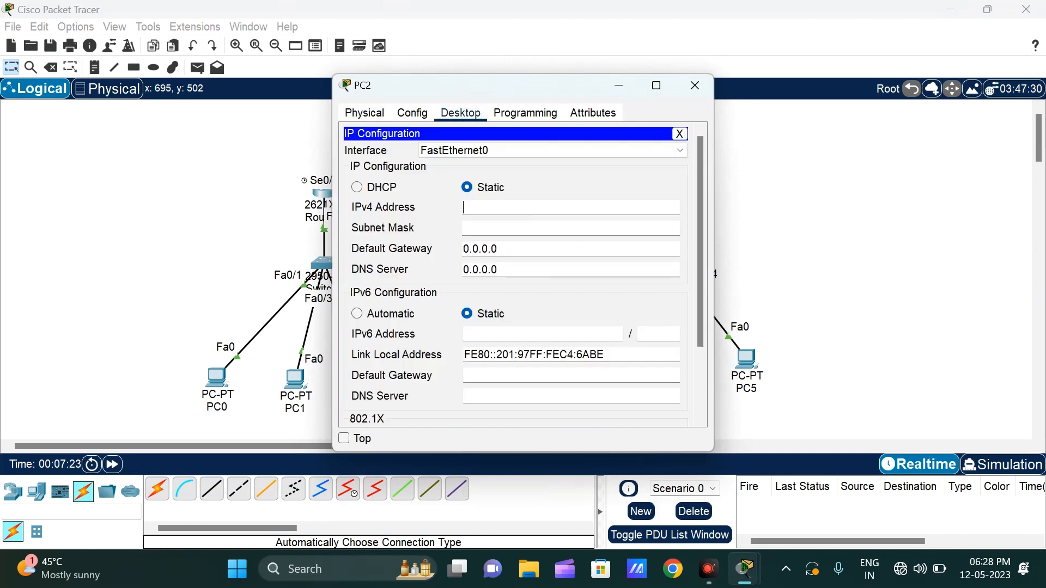
text(192.168.10.4)
Step: Give PC2 the subnet mask 255.255.255.0 and default gateway 192.168.10.1, and close its window
key(Tab)
key(Tab)
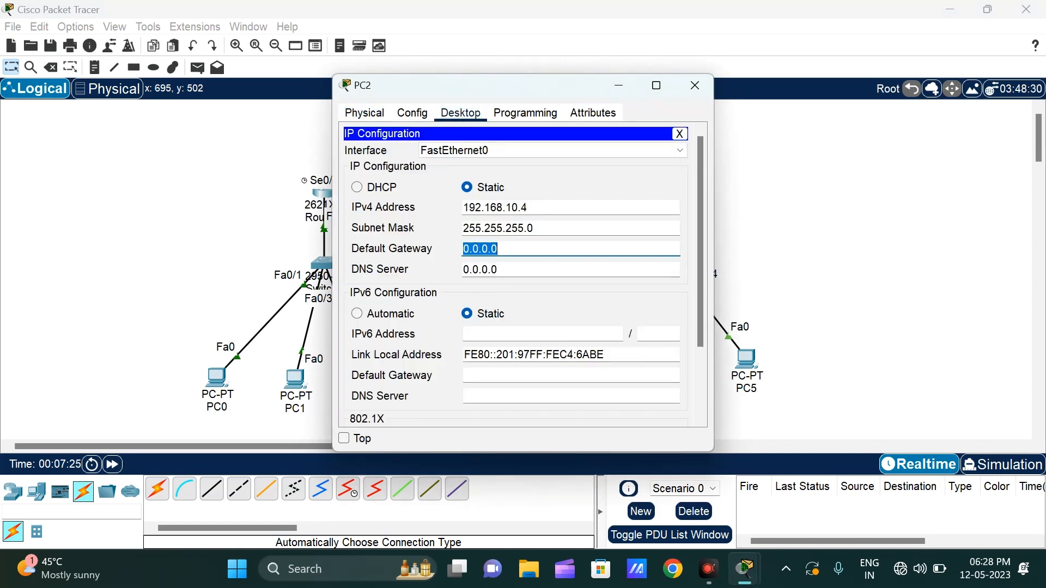
text(192.168.10.1)
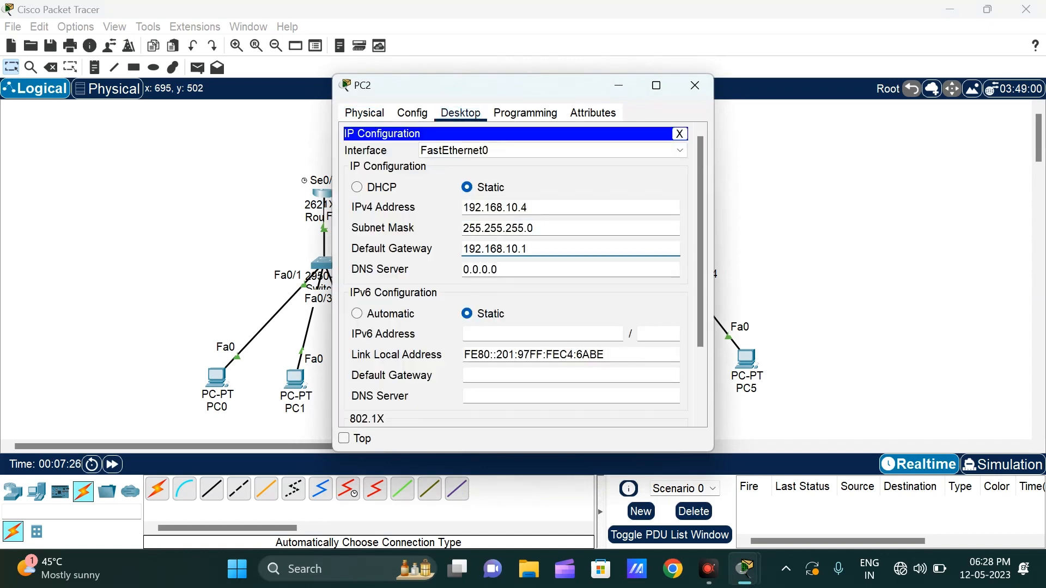
click(584, 179)
click(695, 86)
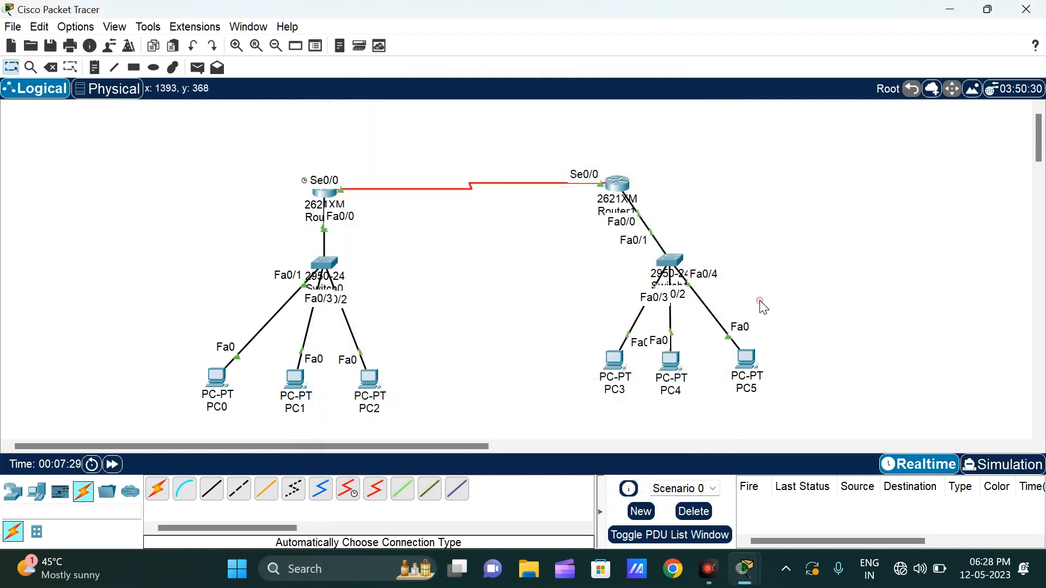
Step: Open PC3's IP configuration and assign the static IPv4 address 192.168.20.2
mouse_move(628, 190)
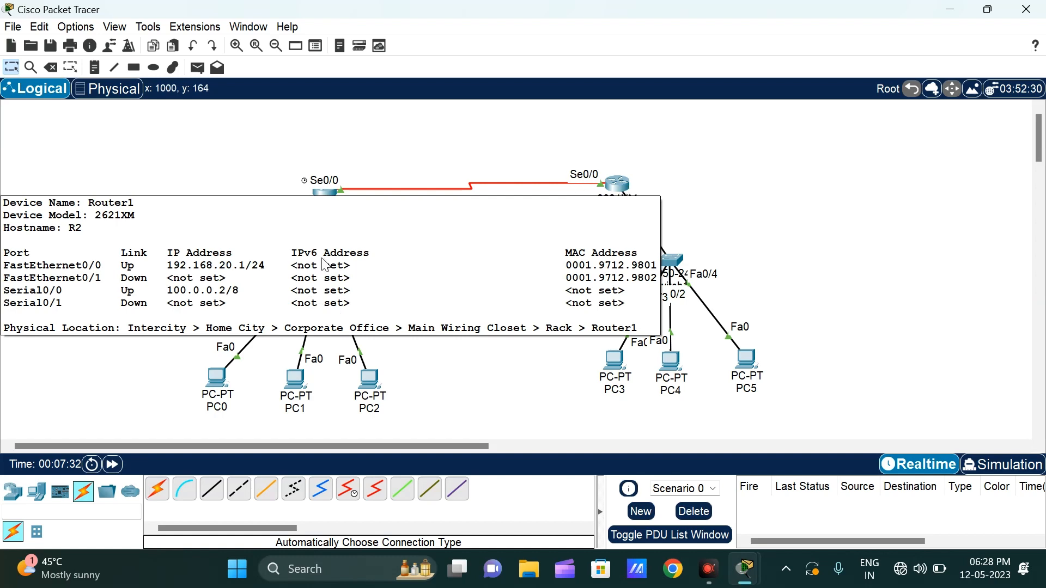
click(615, 361)
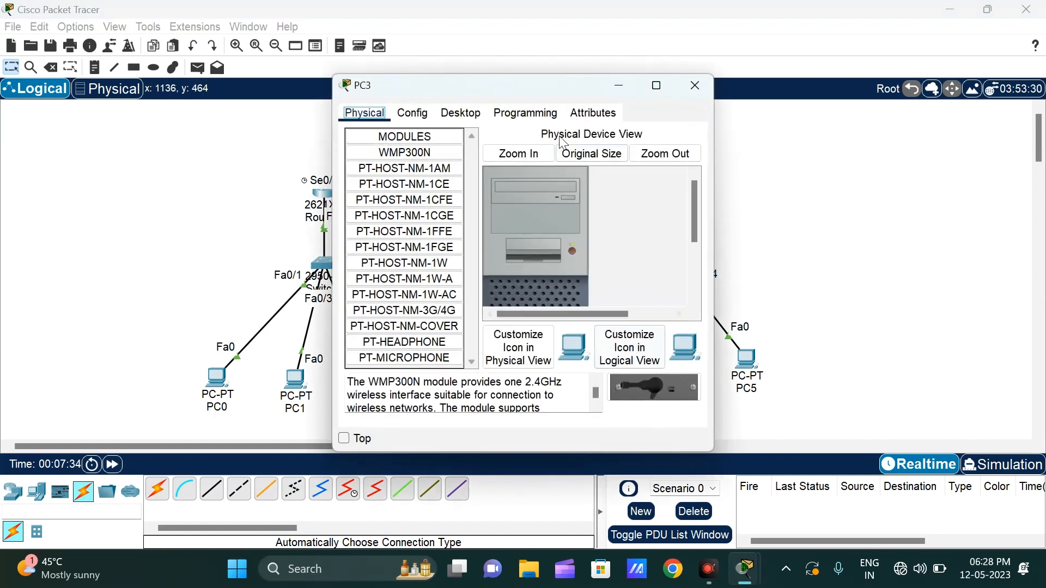
click(461, 113)
click(448, 175)
click(378, 160)
click(472, 210)
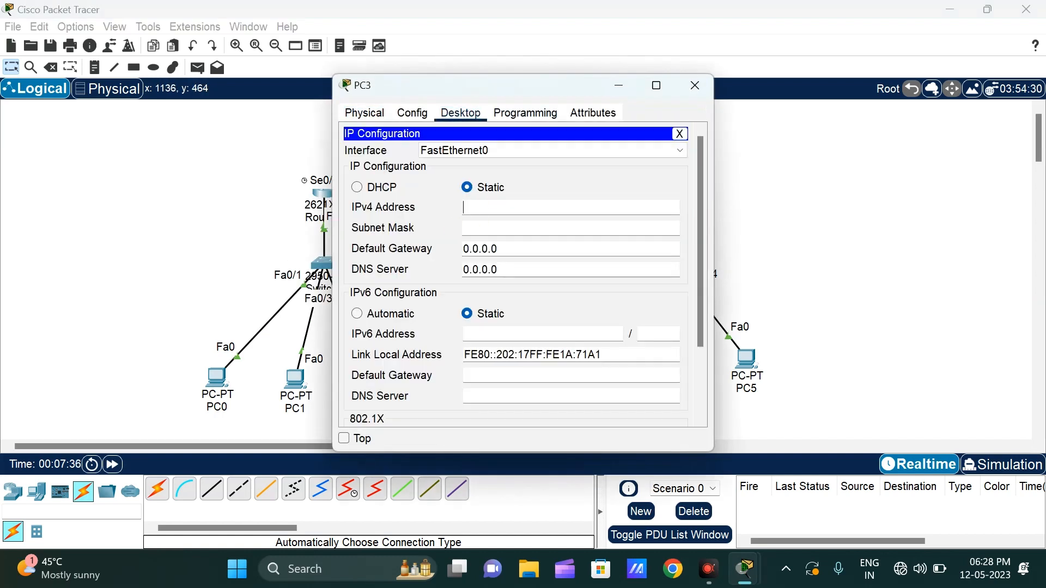
text(192.168.10.)
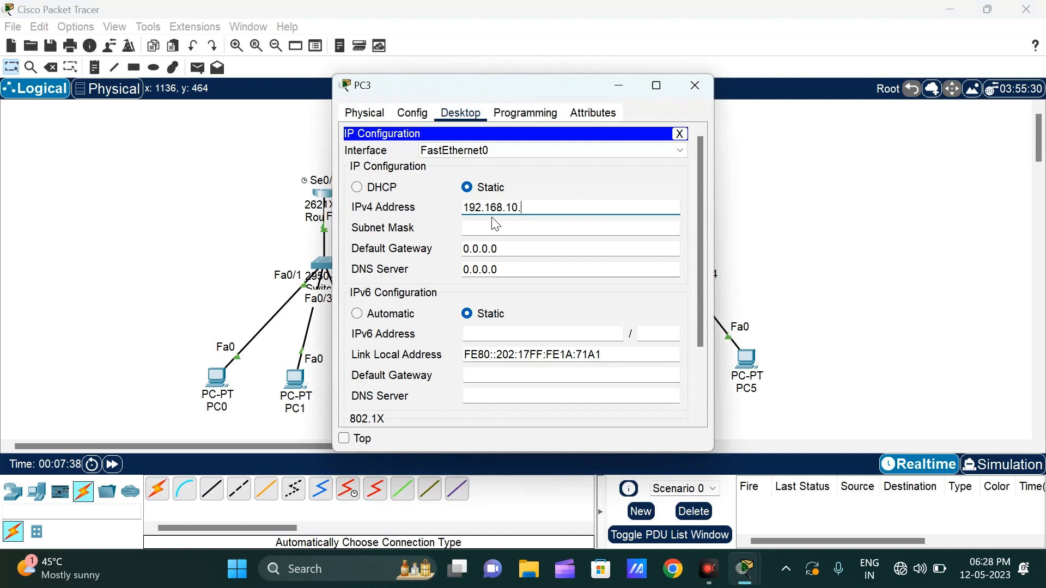
text(120.1)
key(ctrl+a)
key(ctrl+c)
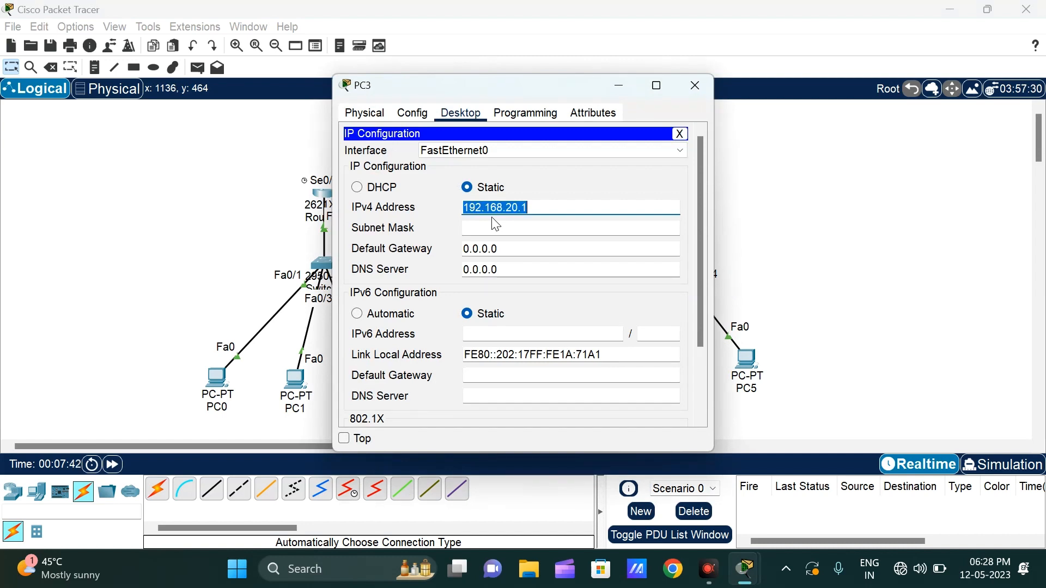
key(Right)
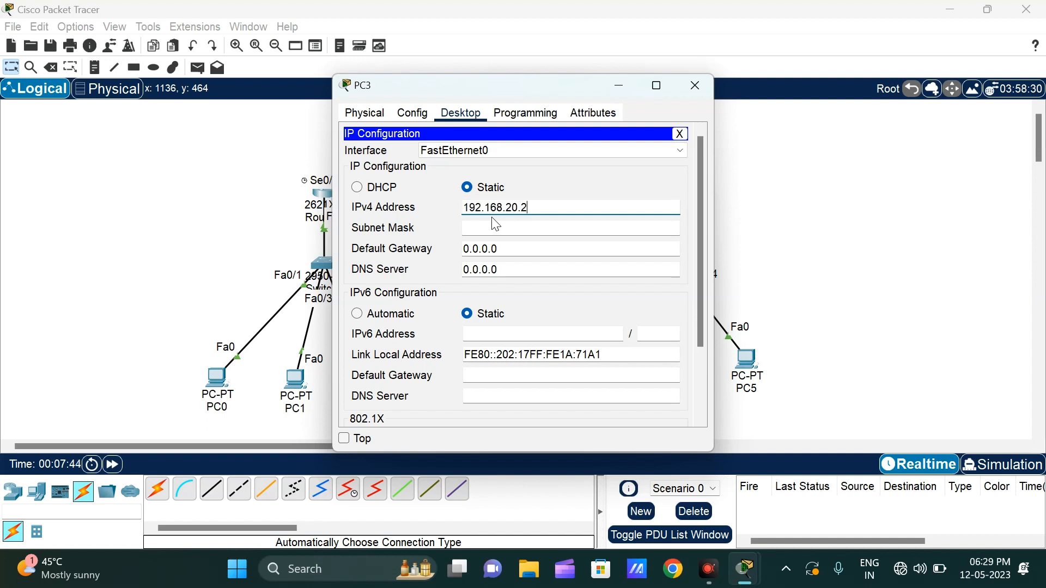
Step: Give PC3 the subnet mask 255.255.255.0 and default gateway 192.168.20.1, and close its window
key(Tab)
key(Tab)
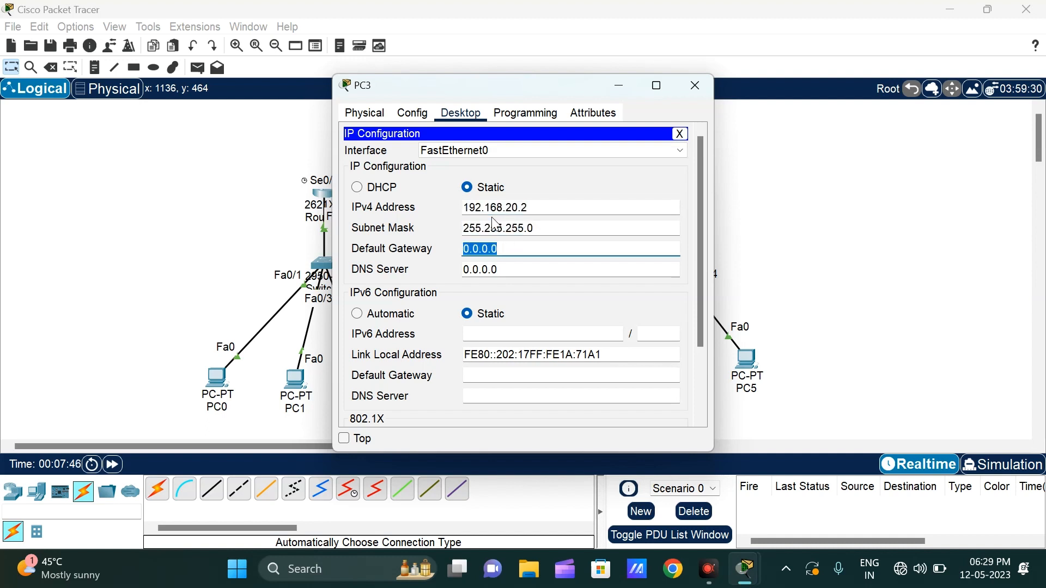
key(ctrl+v)
click(584, 174)
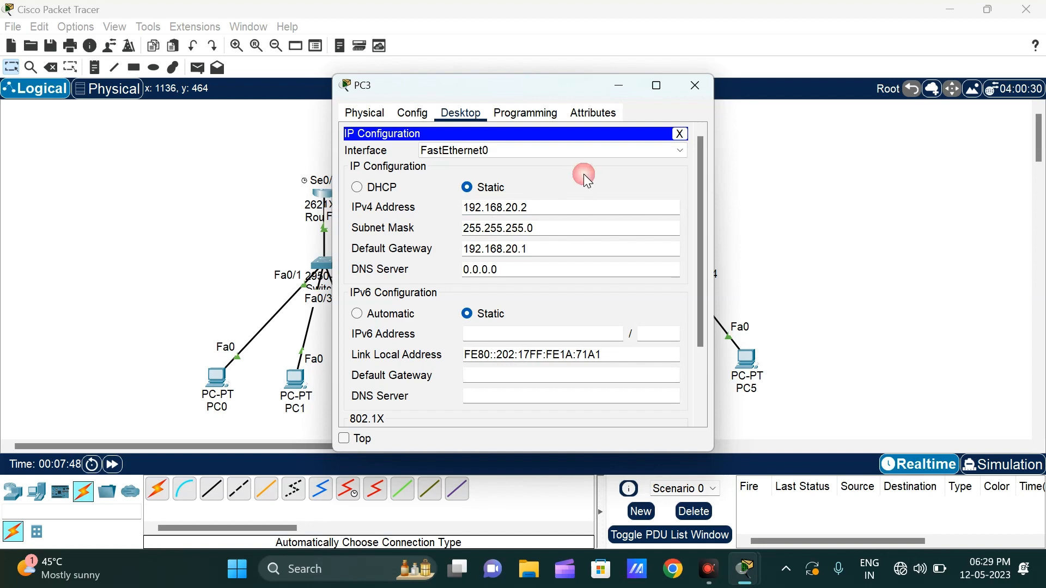
click(708, 85)
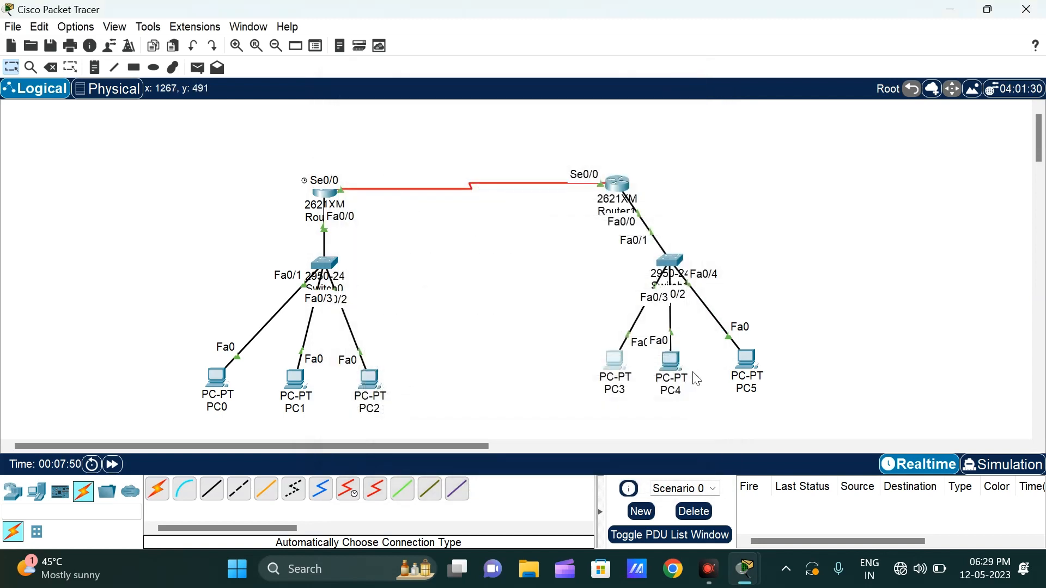
Step: Open PC4's IP configuration and assign the static IPv4 address 192.168.20.3
click(670, 372)
click(465, 114)
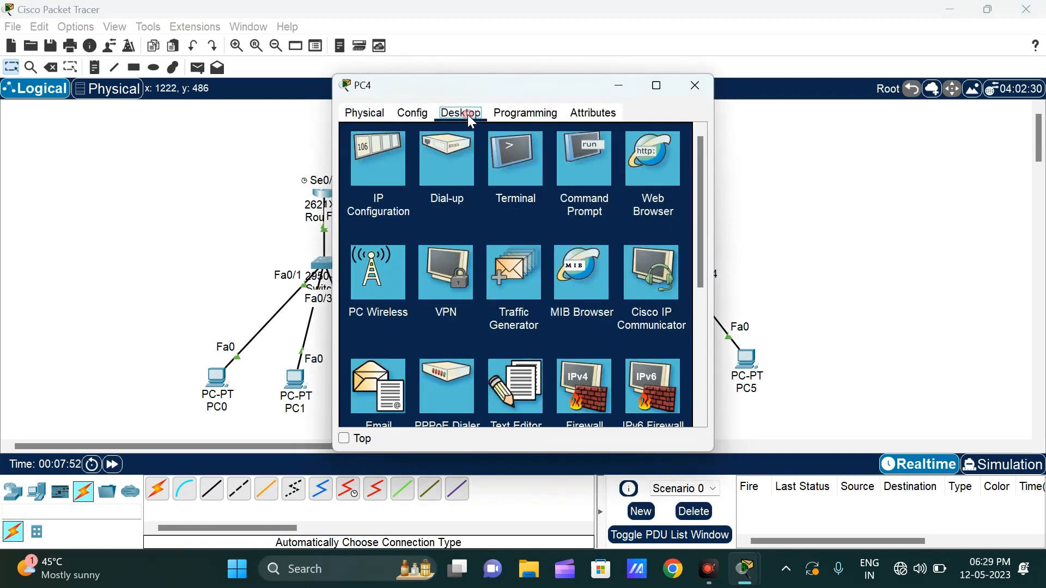
click(406, 164)
click(498, 207)
key(ctrl+v)
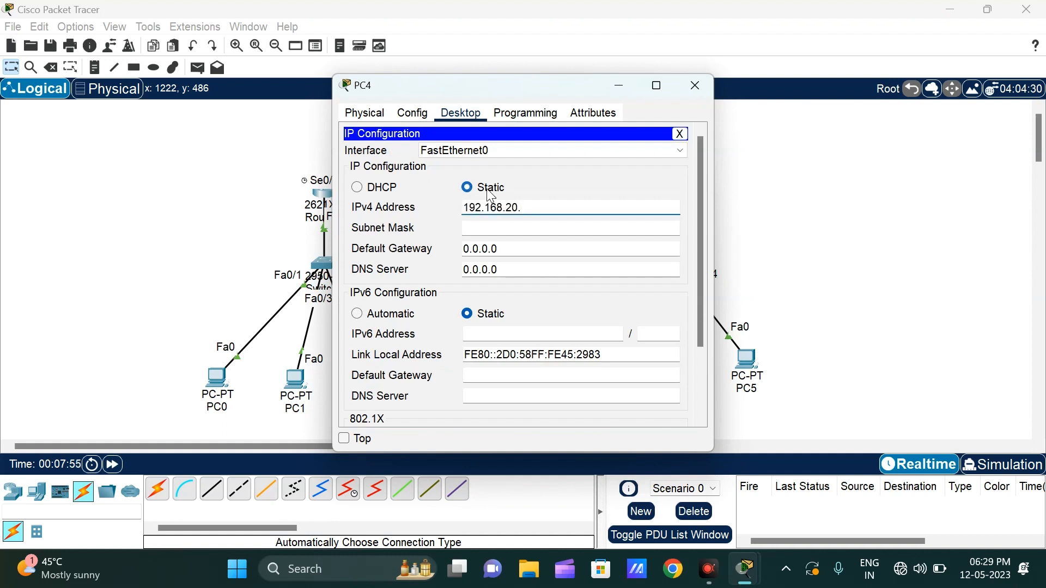
key(BackSpace)
text(3)
Step: Give PC4 the subnet mask 255.255.255.0 and default gateway 192.168.20.1, and close its window
key(Tab)
key(Tab)
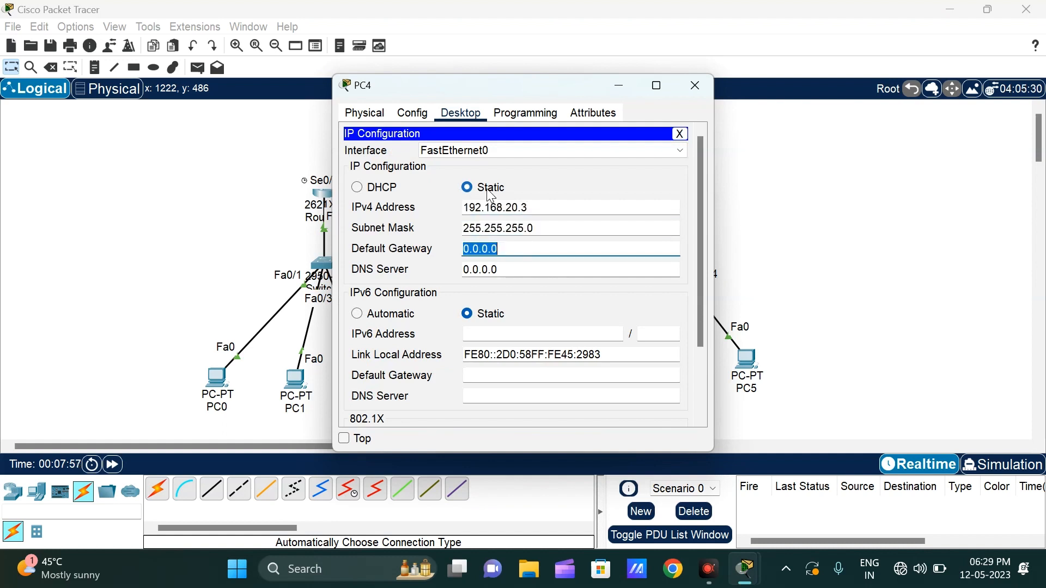
key(ctrl+v)
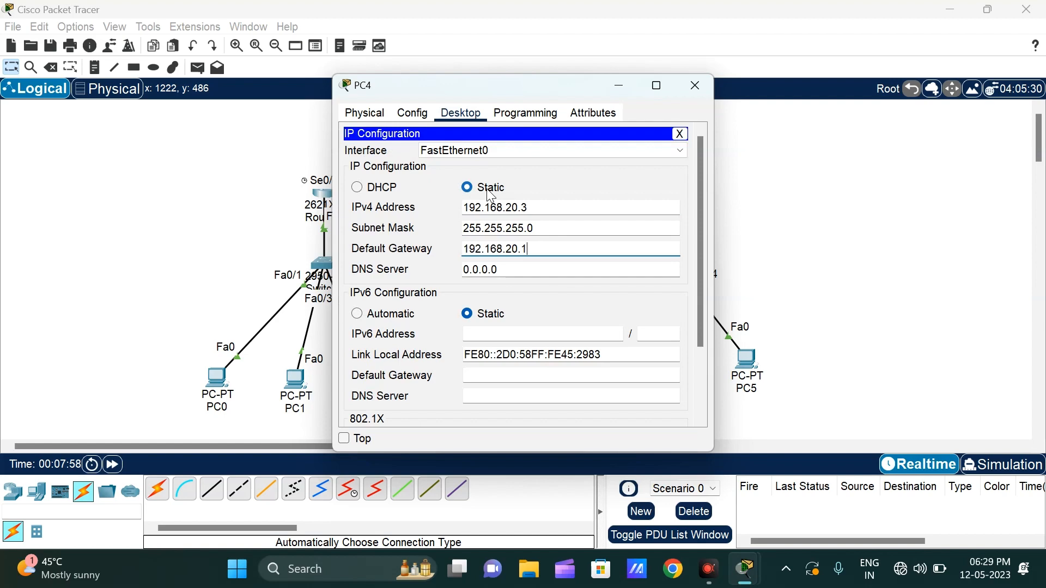
click(696, 94)
Step: Open PC5's IP configuration and assign the static IPv4 address 192.168.20.4
click(749, 370)
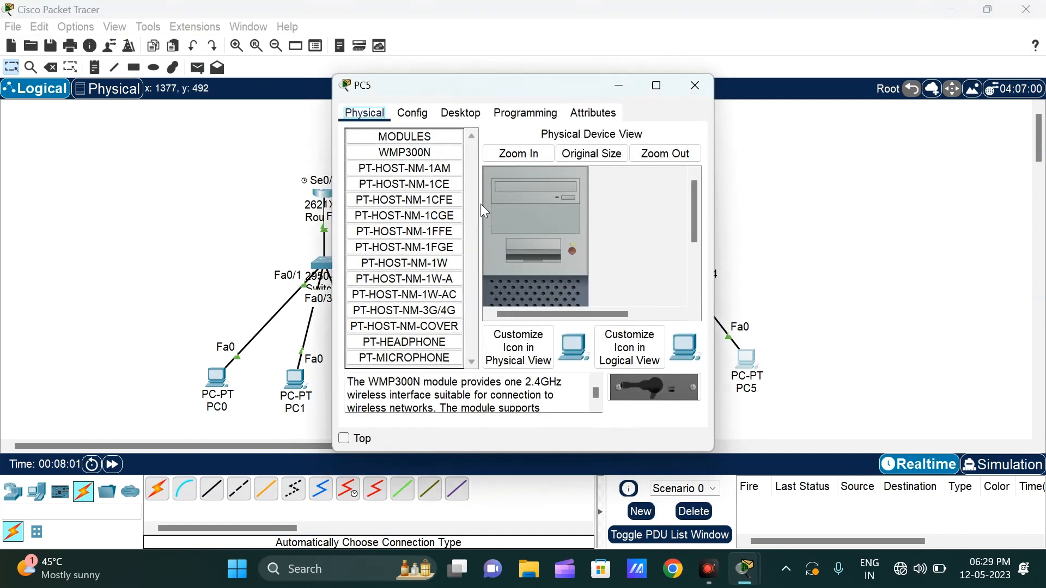
click(460, 114)
click(407, 153)
click(511, 206)
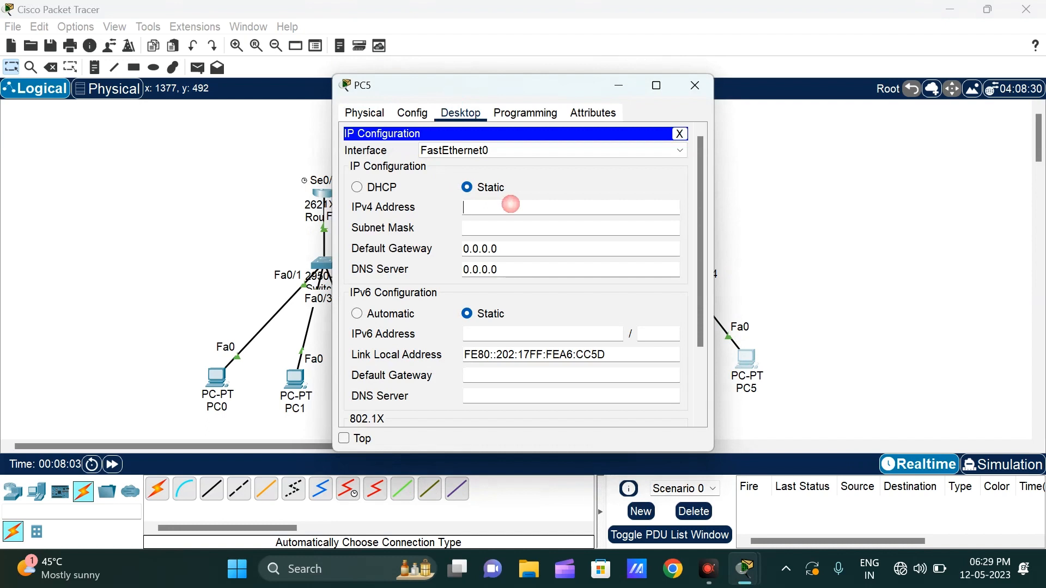
key(ctrl+v)
key(BackSpace)
text(4)
Step: Give PC5 the subnet mask 255.255.255.0 and default gateway 192.168.20.1, and close its window
key(Tab)
key(Tab)
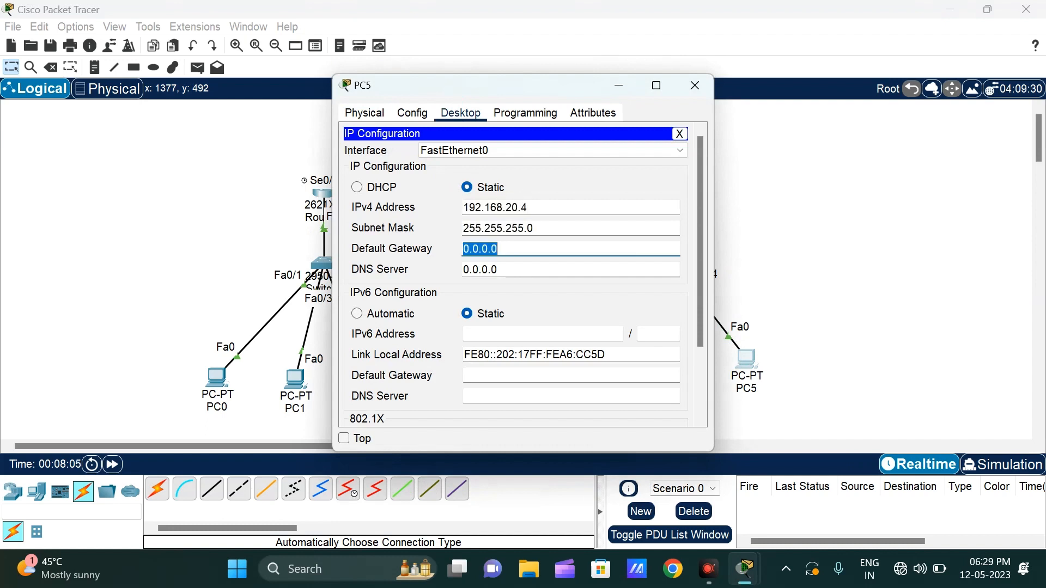
key(ctrl+v)
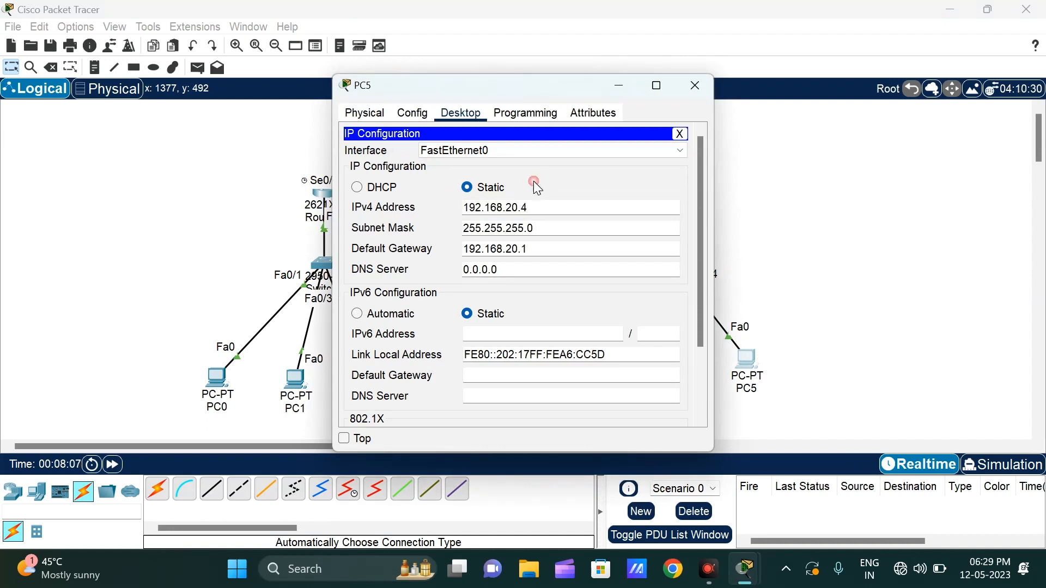
click(695, 87)
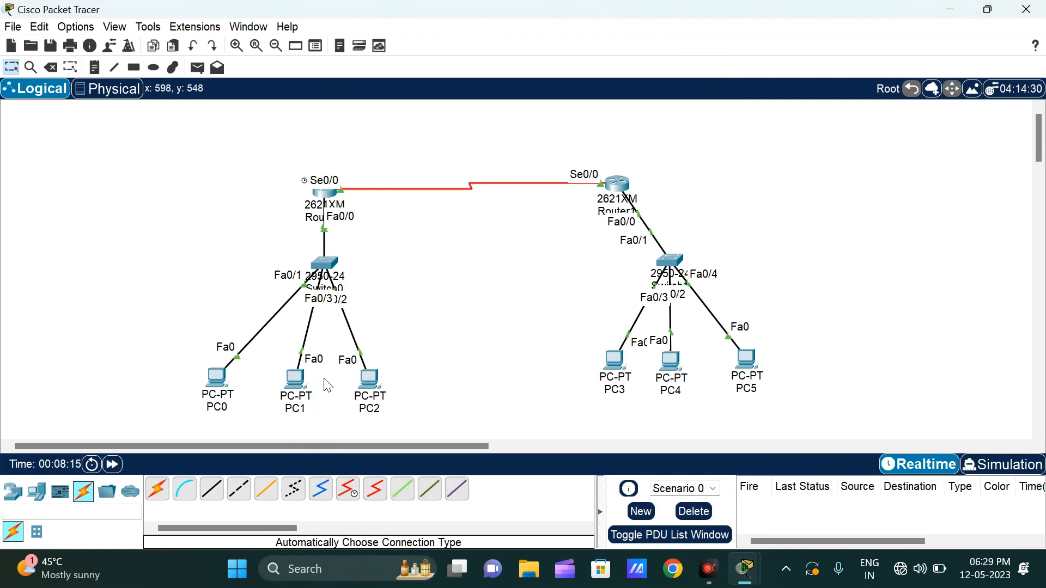
Step: Ping 192.168.20.1 from PC1's command prompt and review the replies
mouse_move(620, 189)
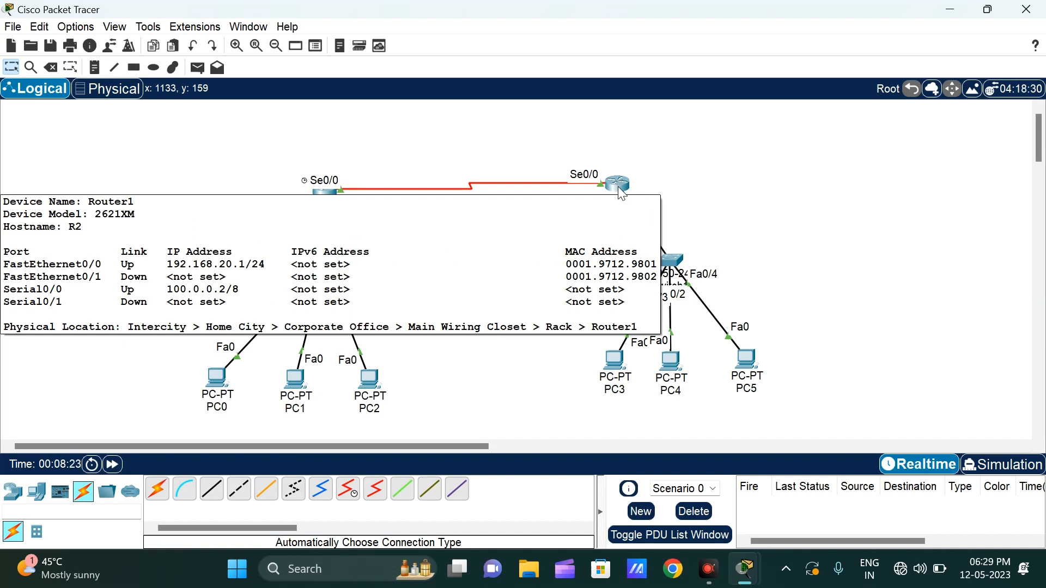
click(298, 380)
click(581, 175)
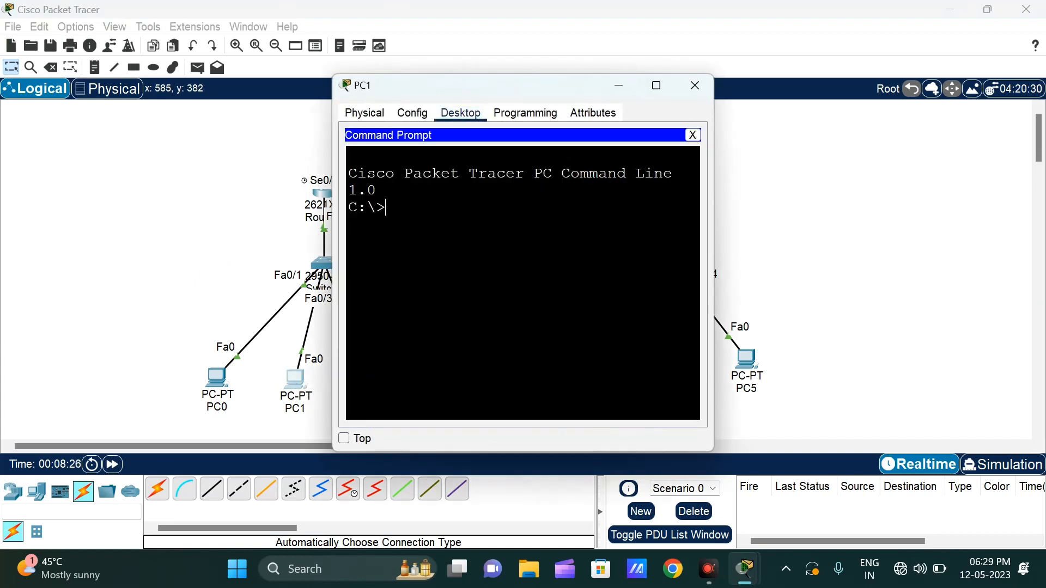
text(ping 192.168.)
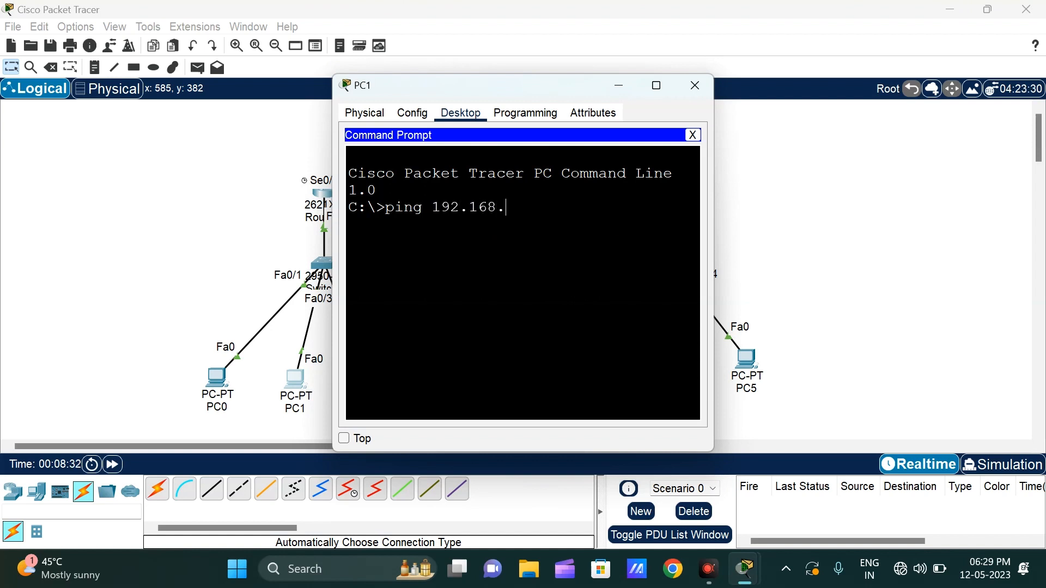
text(20.1)
key(Return)
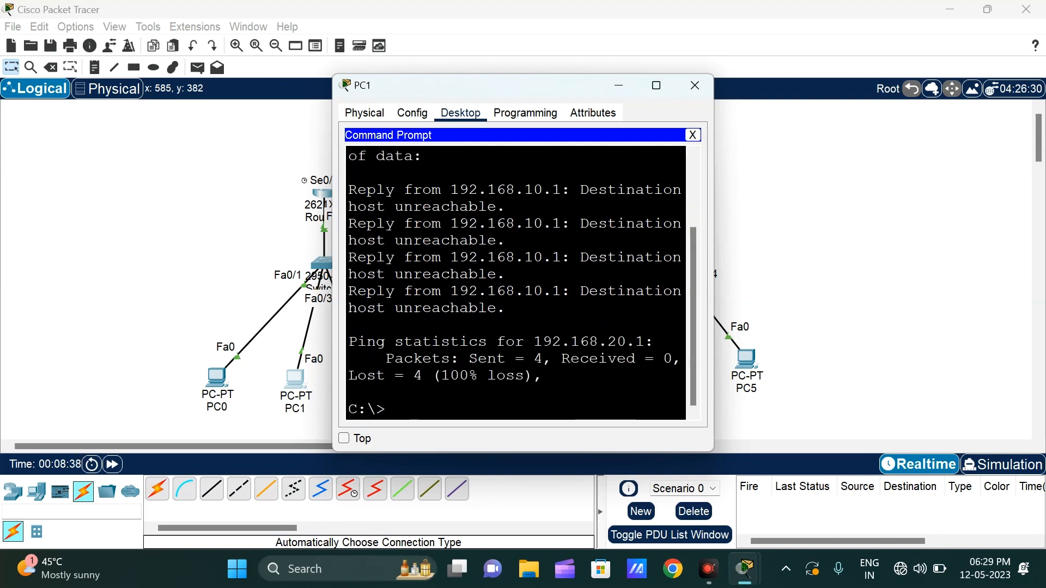
scroll(515, 284, up, 3)
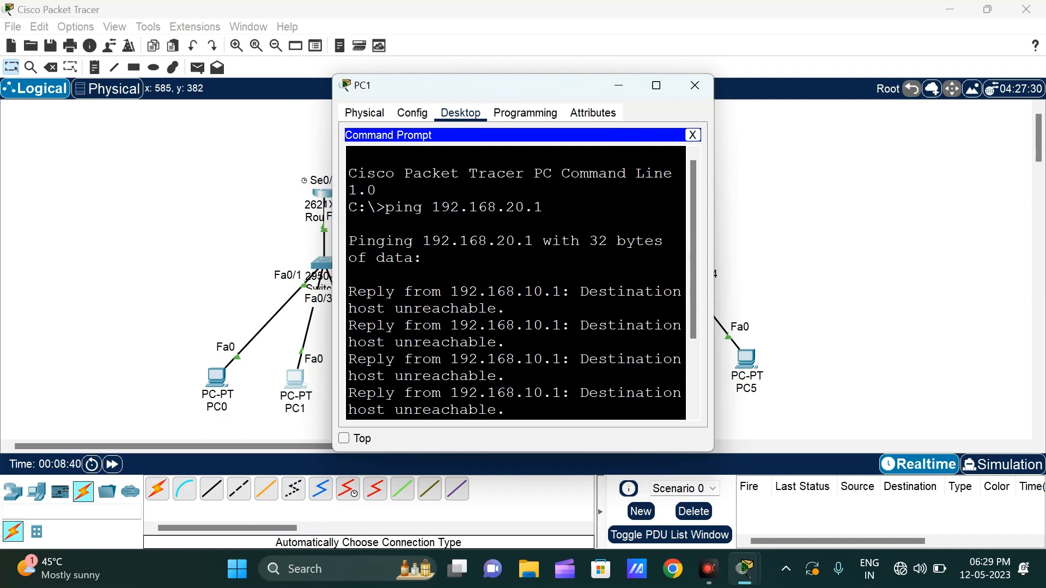
scroll(515, 284, down, 3)
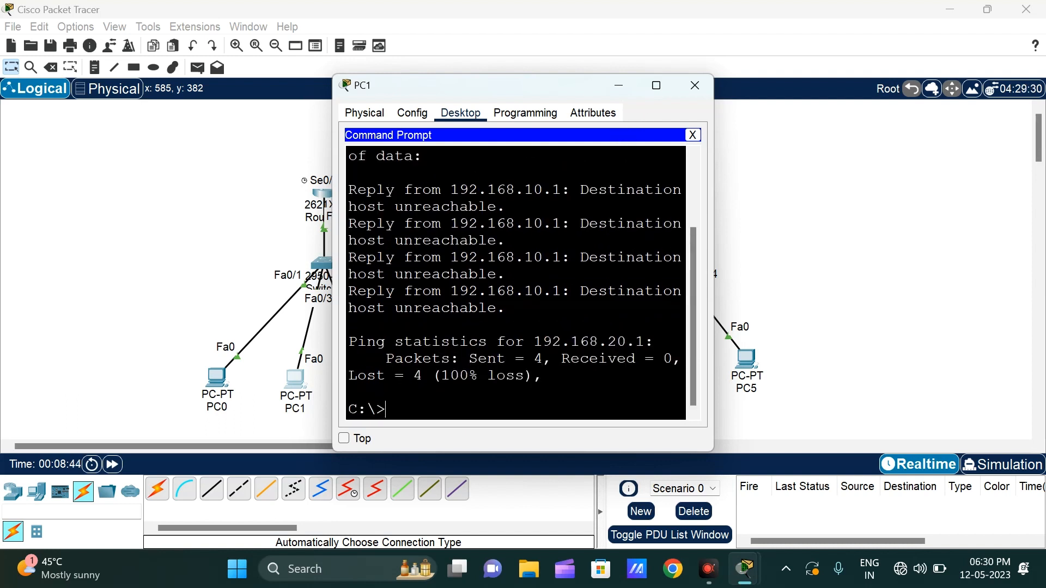
Step: Recall the last ping command on PC1, shorten its address to 192.168., and maximize PC1's window
key(Return)
key(Up)
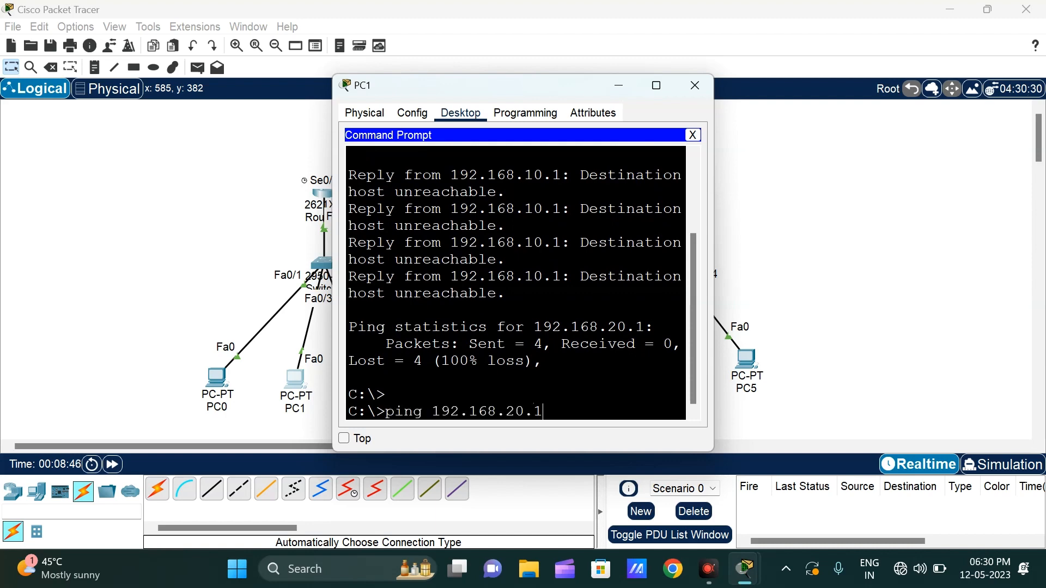
key(BackSpace)
key(BackSpace)
key(BackSpace)
key(BackSpace)
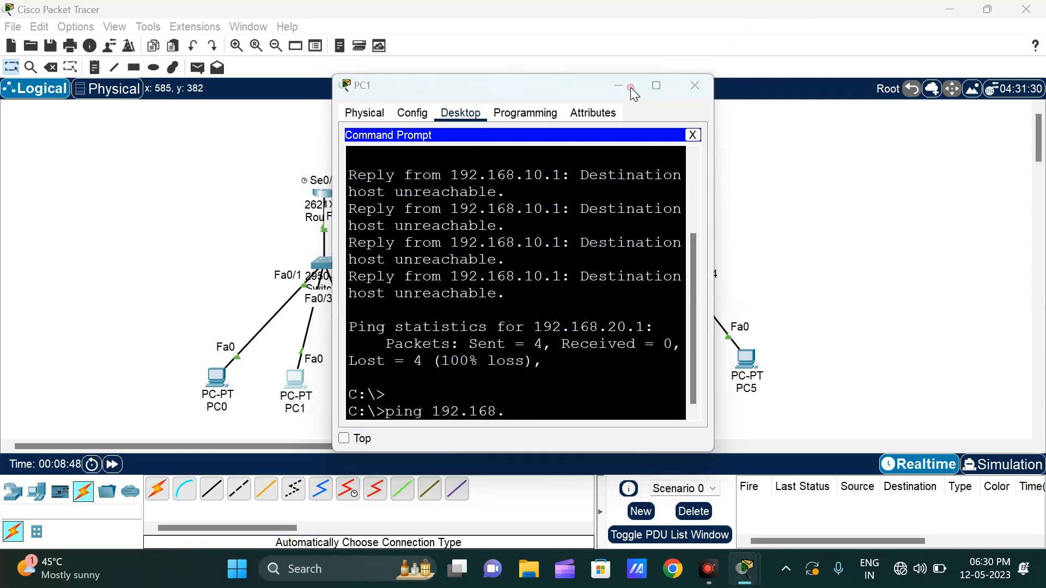
click(619, 85)
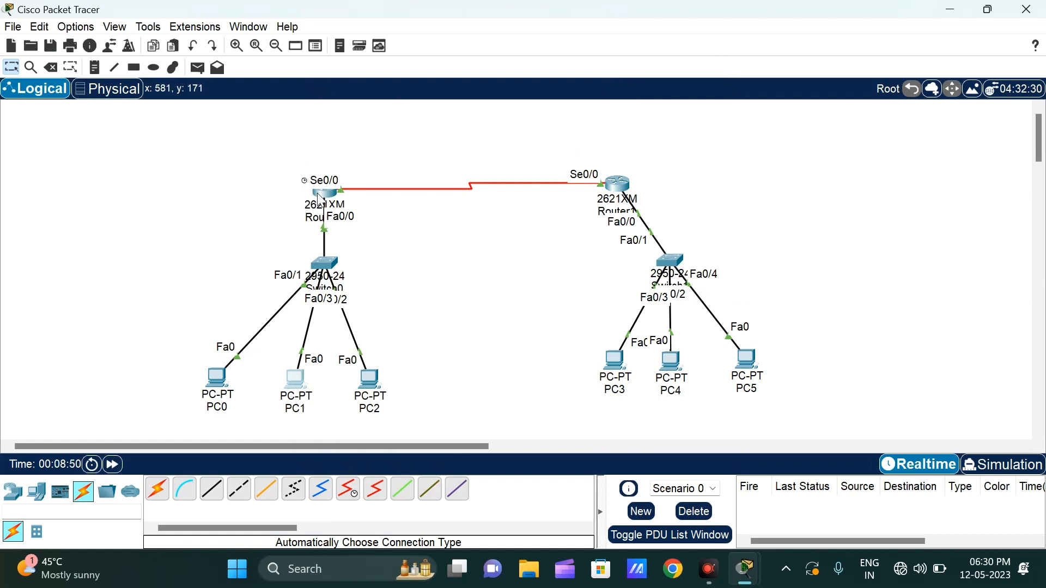
mouse_move(322, 200)
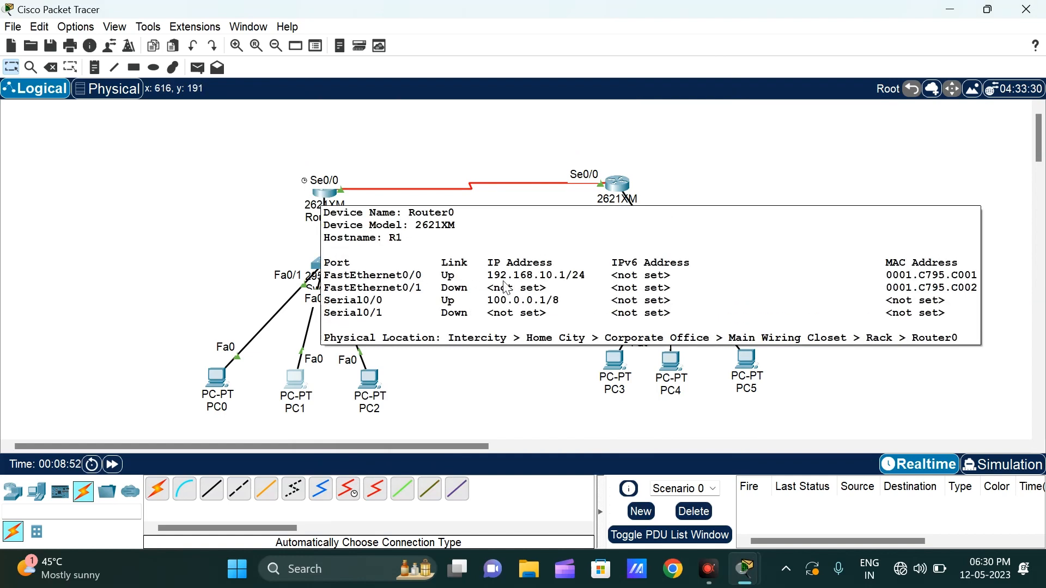
click(294, 380)
click(657, 85)
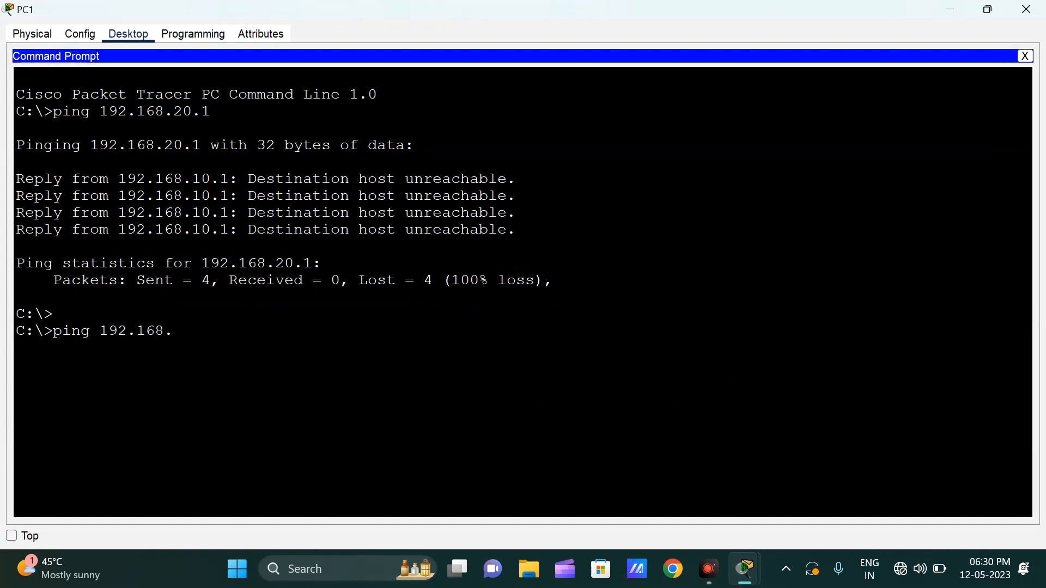
Step: Complete the command to ping PC1's own gateway 192.168.10.1, run it, and minimize PC1's window
text(20)
key(BackSpace)
key(BackSpace)
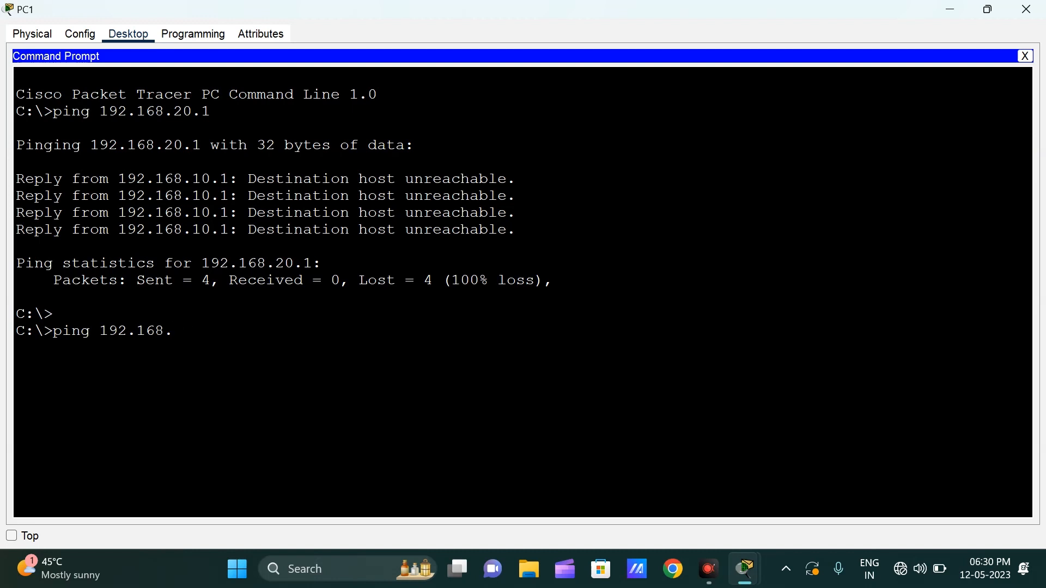
text(10.1)
key(Return)
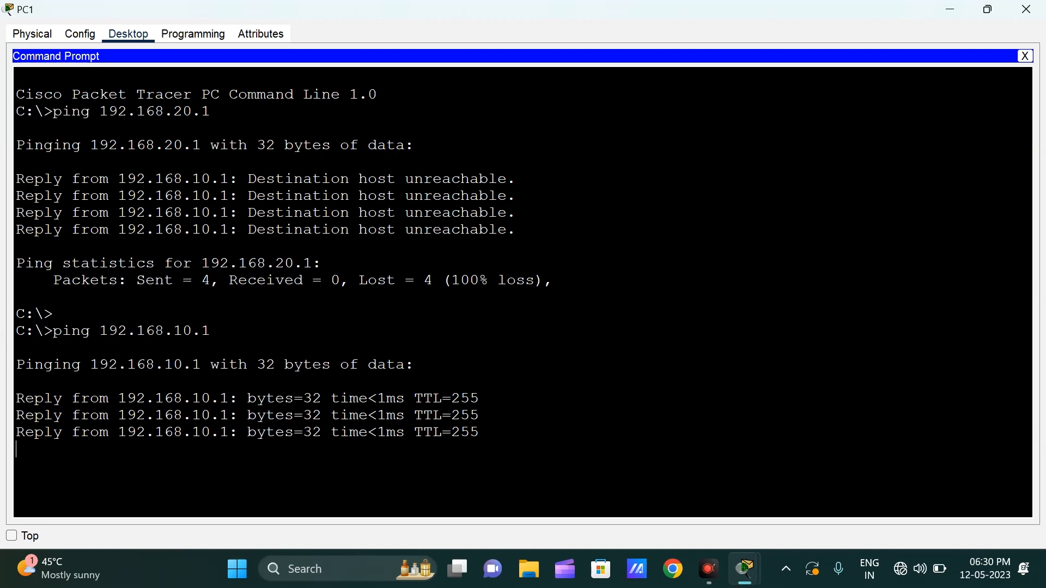
click(952, 9)
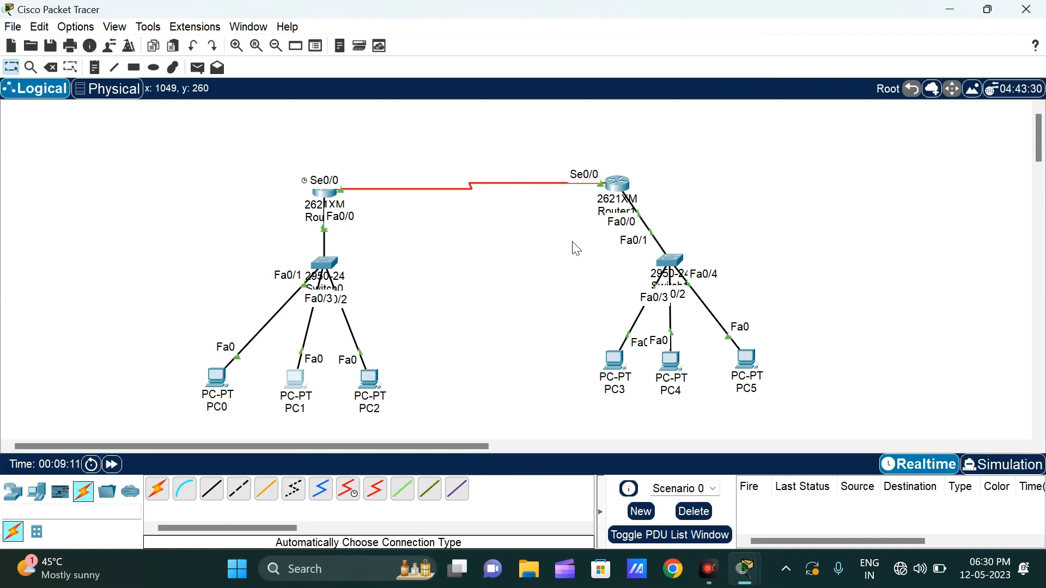
Step: Open Router0 in a maximized window and view its graphical RIP routing settings
click(326, 195)
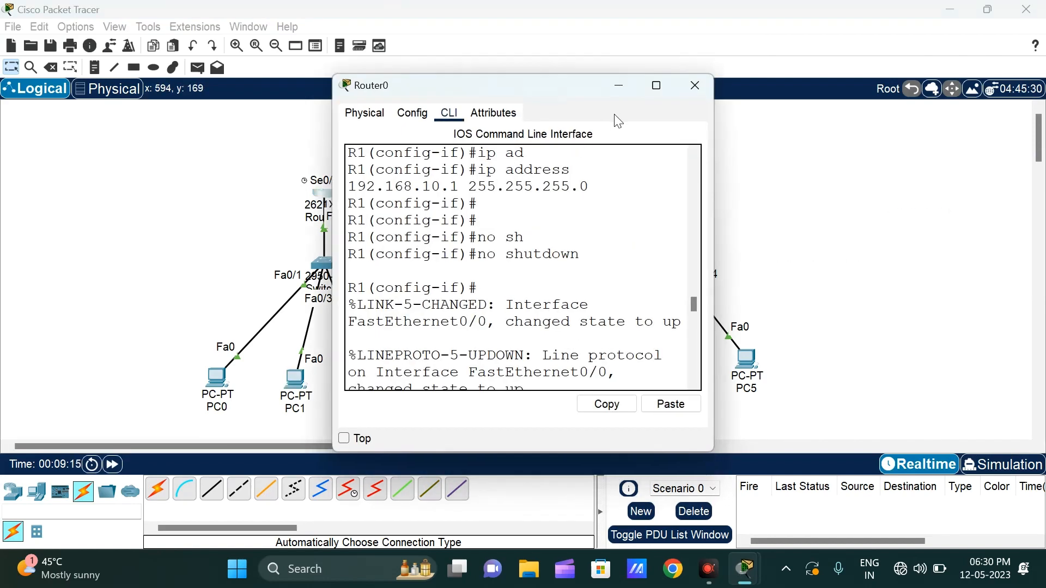
click(657, 85)
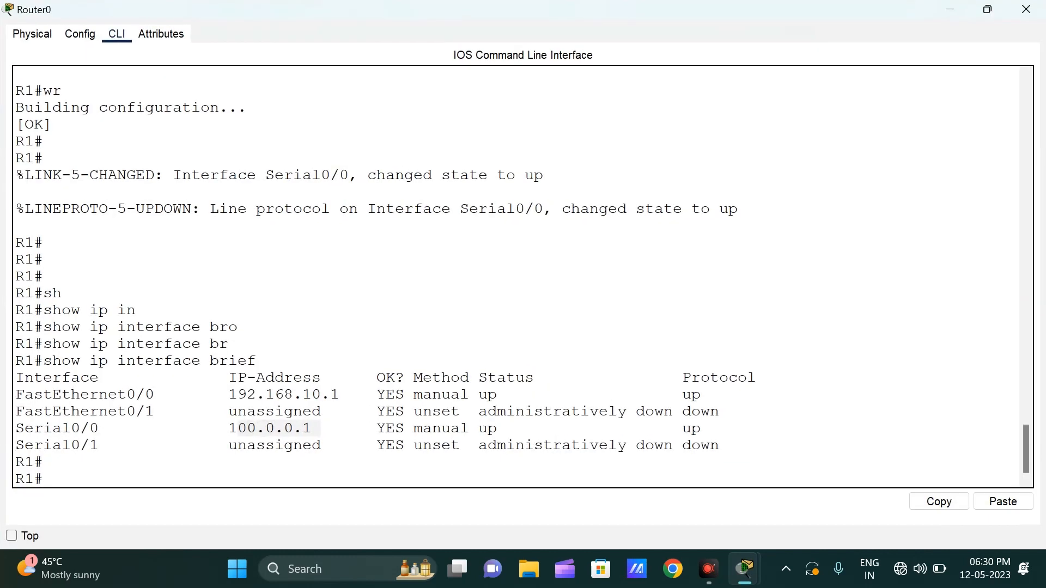
click(81, 35)
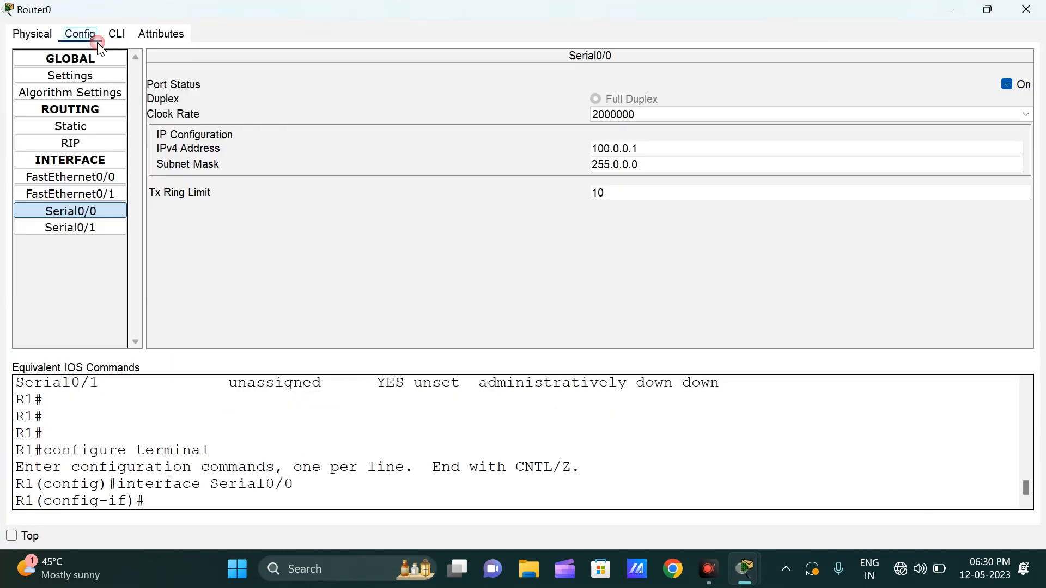
click(73, 146)
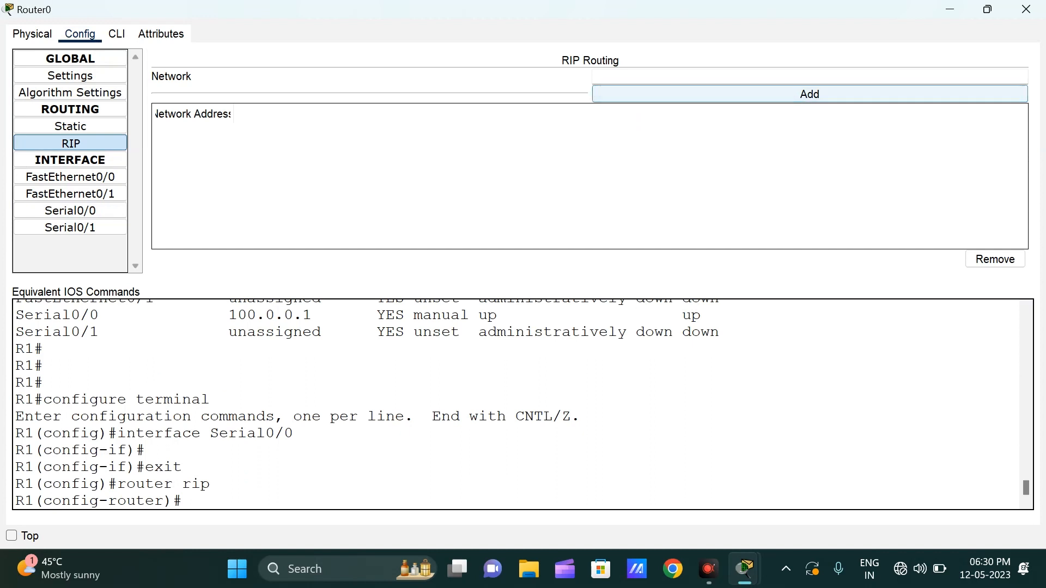
click(702, 82)
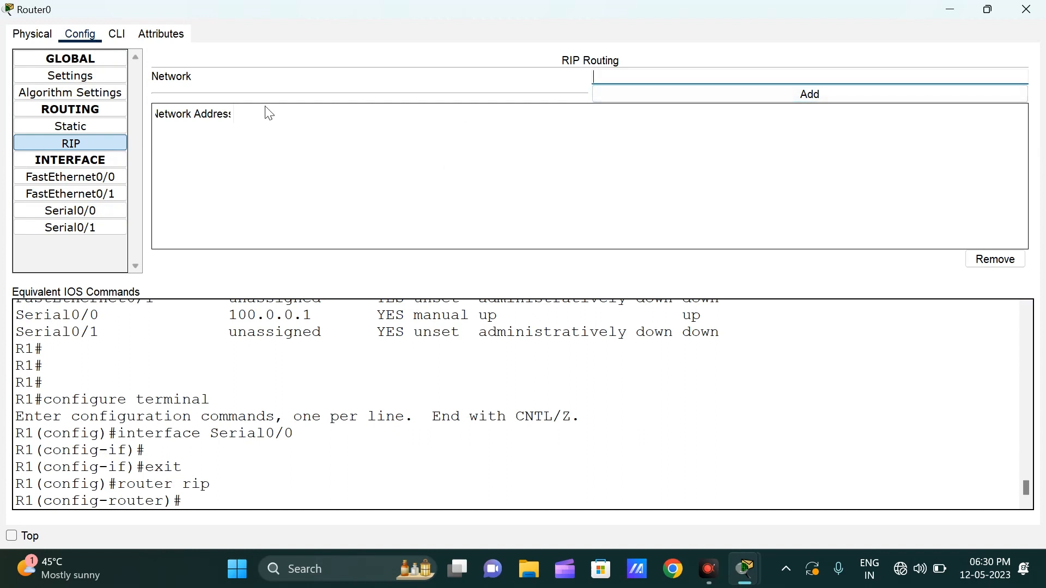
Step: Return to Router0's command line and leave configuration mode for the privileged R1# prompt
click(117, 35)
click(386, 203)
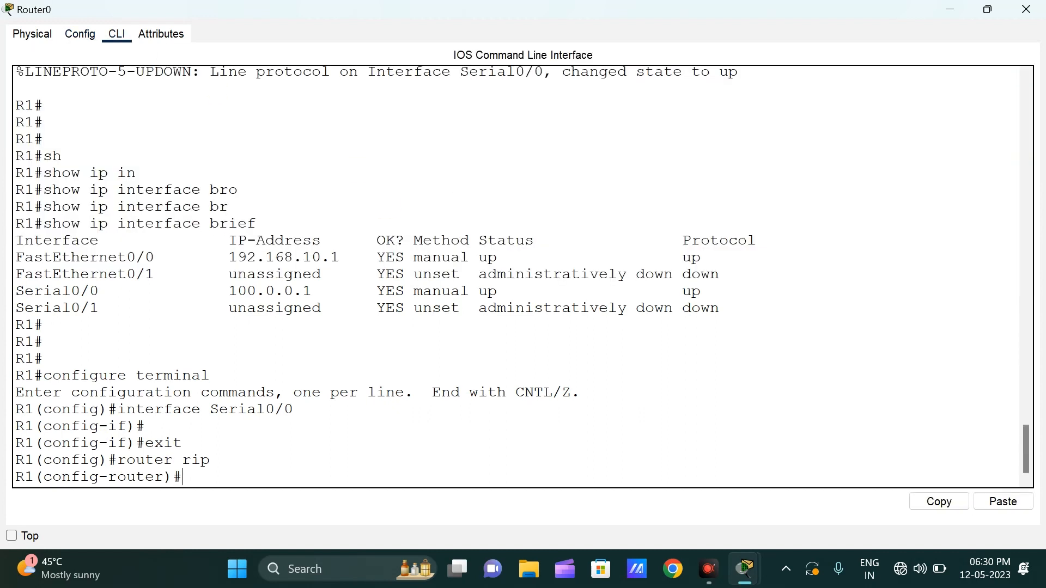
key(Return)
key(Return)
key(Return)
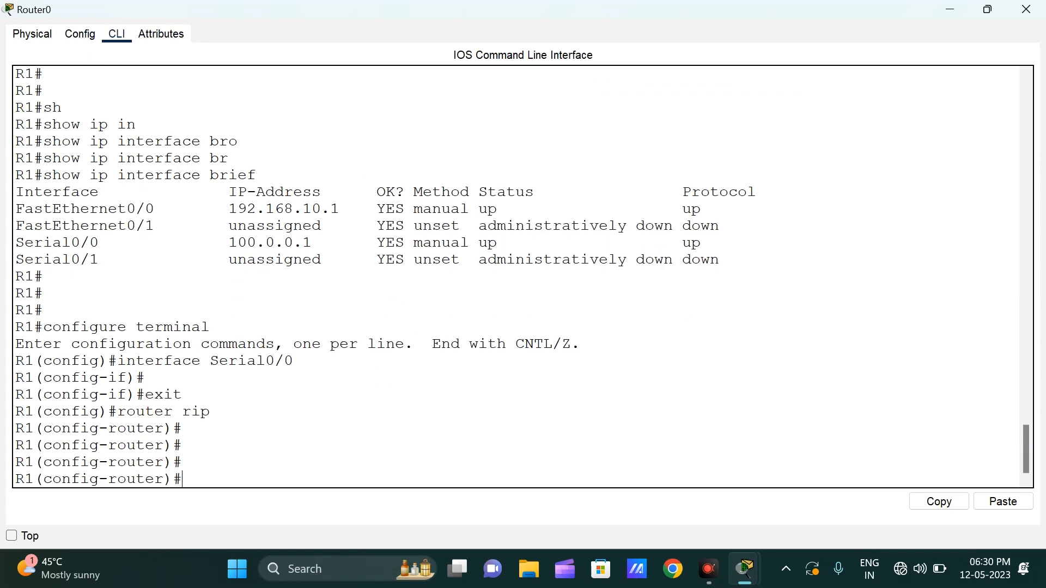
key(ctrl+z)
key(Return)
key(Return)
key(Return)
key(Return)
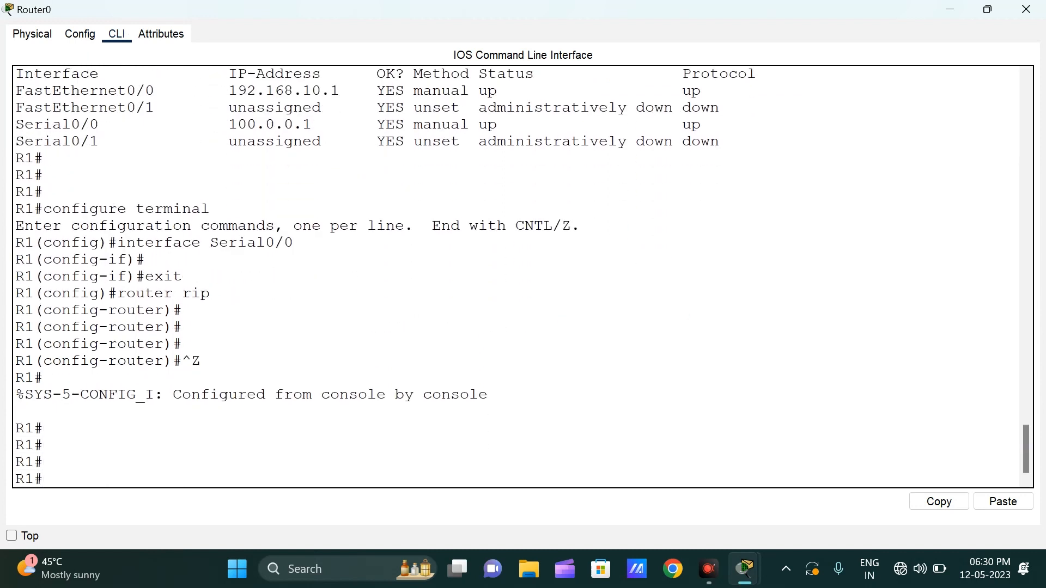
Step: Enter global configuration mode on R1 with configure terminal and start RIP configuration with router rip
text(conf)
key(Tab)
text(te)
key(Tab)
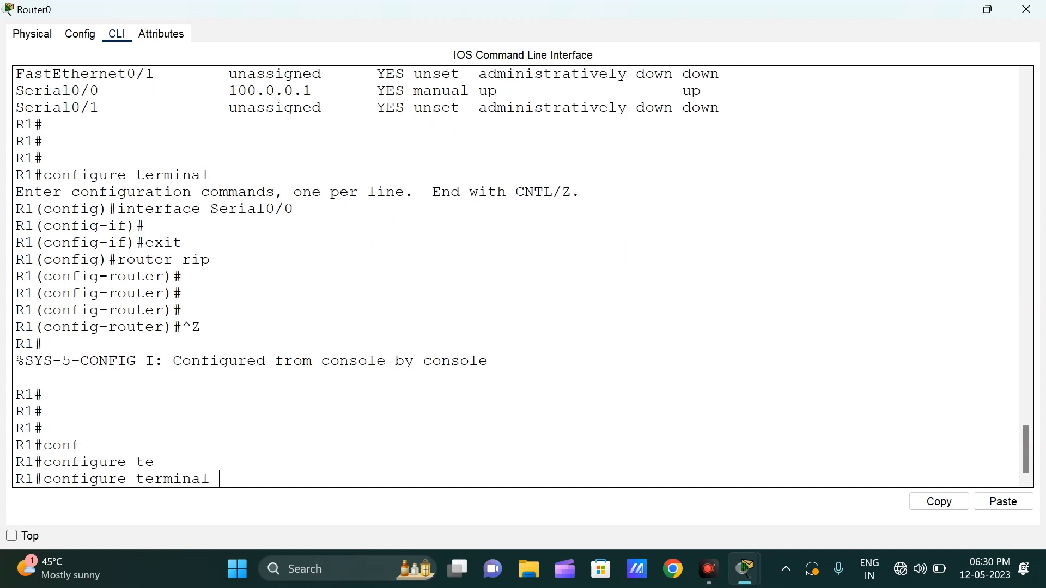
key(Return)
text(ro)
key(Tab)
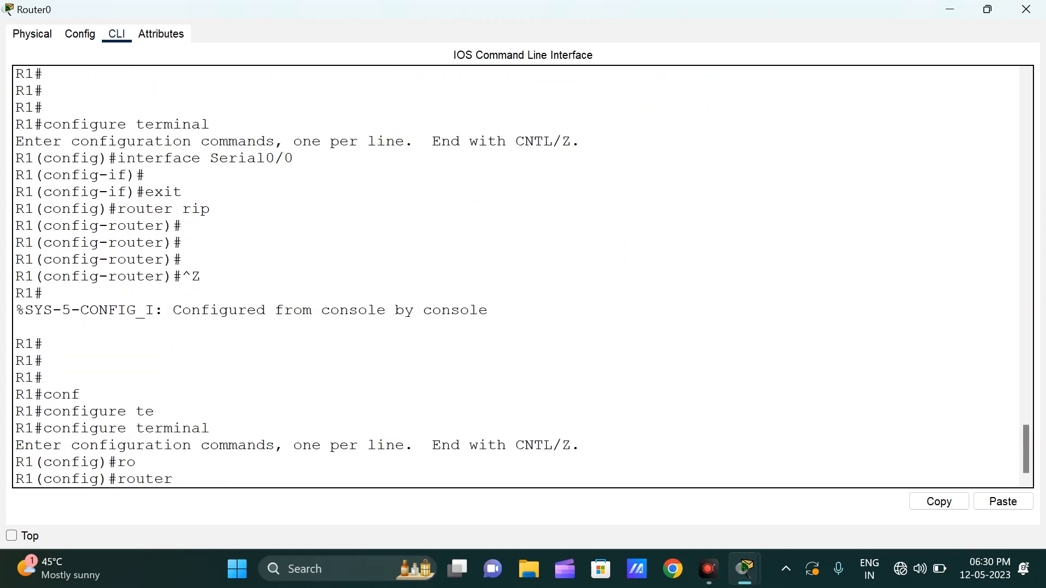
text(ri)
key(Tab)
key(Return)
key(Return)
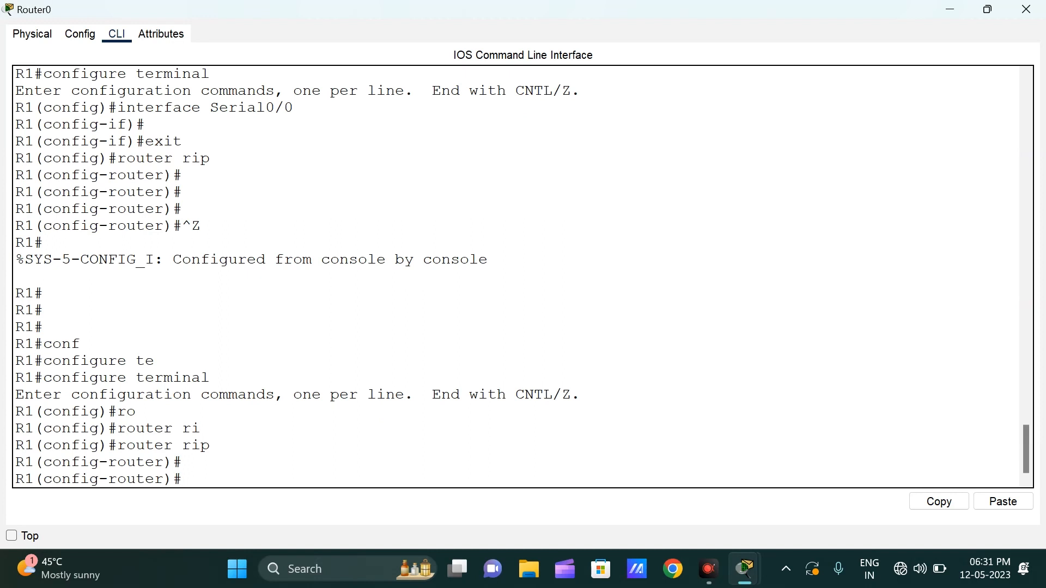
Step: Add network 192.168.10.0 to R1's RIP configuration with the network command
text(ne)
key(Tab)
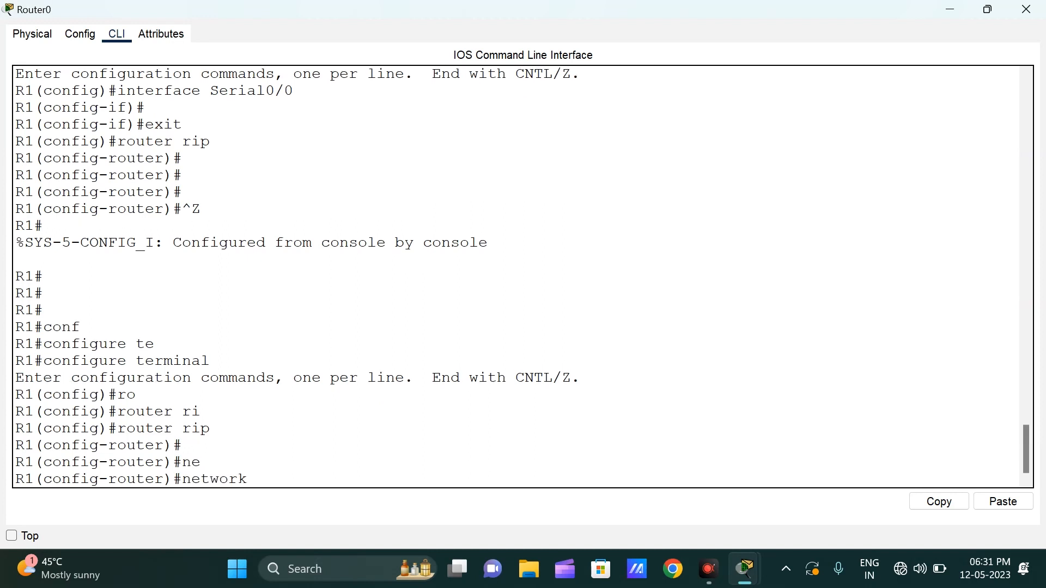
text(192.168.10.0)
key(Return)
key(Return)
Step: Add network 100.0.0.0 to R1's RIP configuration
text(net)
key(Tab)
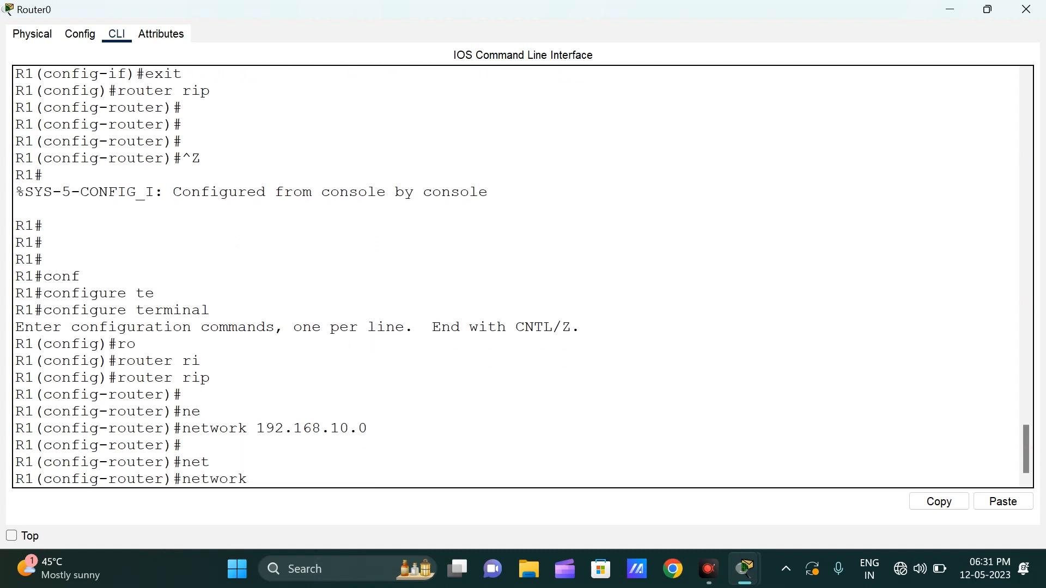
text(100.0.0.0)
key(Return)
key(Return)
key(Return)
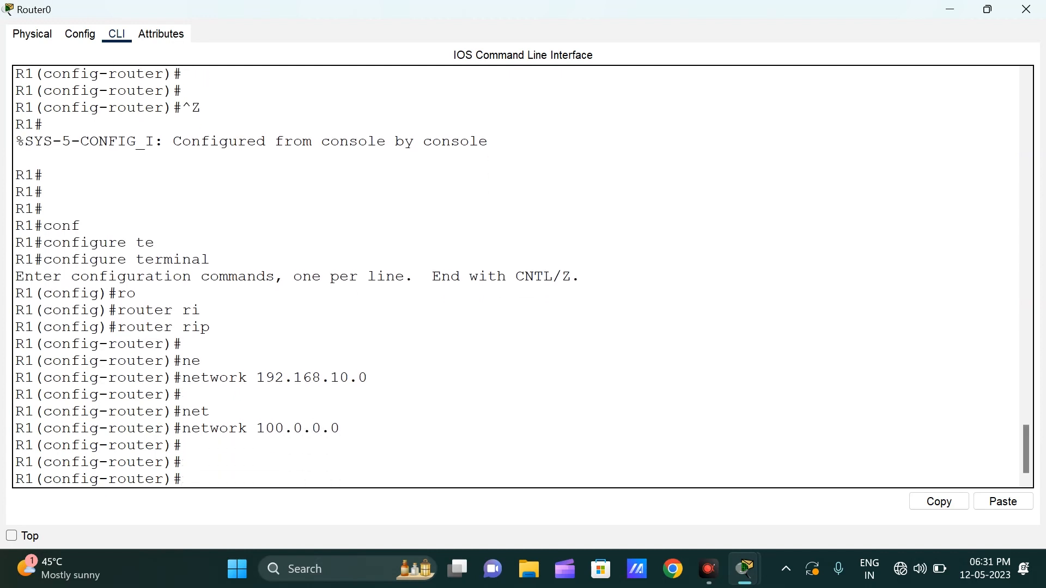
Step: Leave configuration mode on R1, save the configuration with wr, and minimize Router0's window
key(ctrl+z)
key(Return)
key(Return)
key(Return)
key(Return)
key(Return)
key(Return)
key(Return)
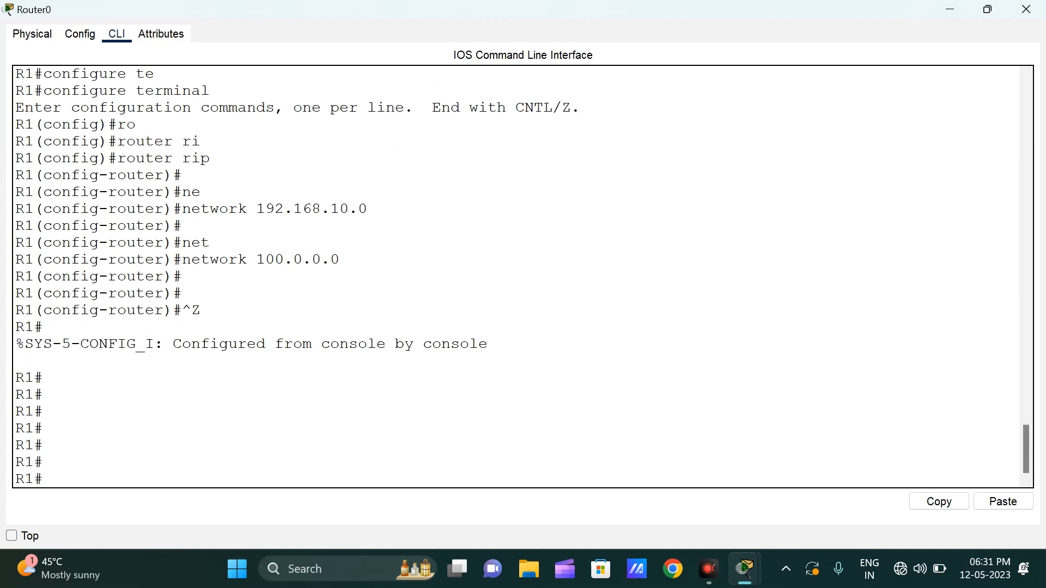
text(wr)
key(Return)
key(Return)
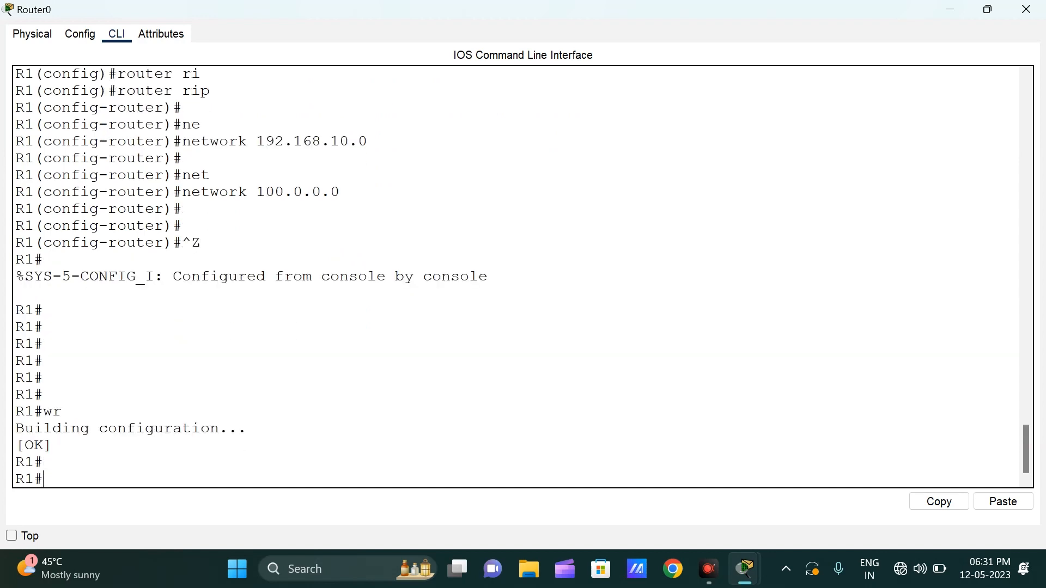
click(955, 10)
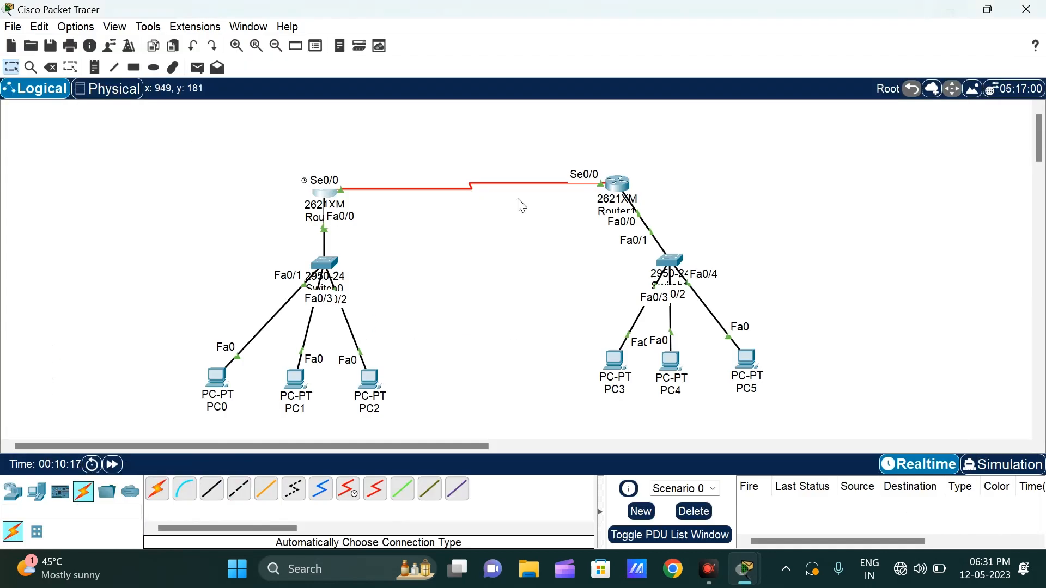
Step: Open Router1's command line in a maximized window and enter global configuration mode with configure terminal
click(614, 190)
click(656, 86)
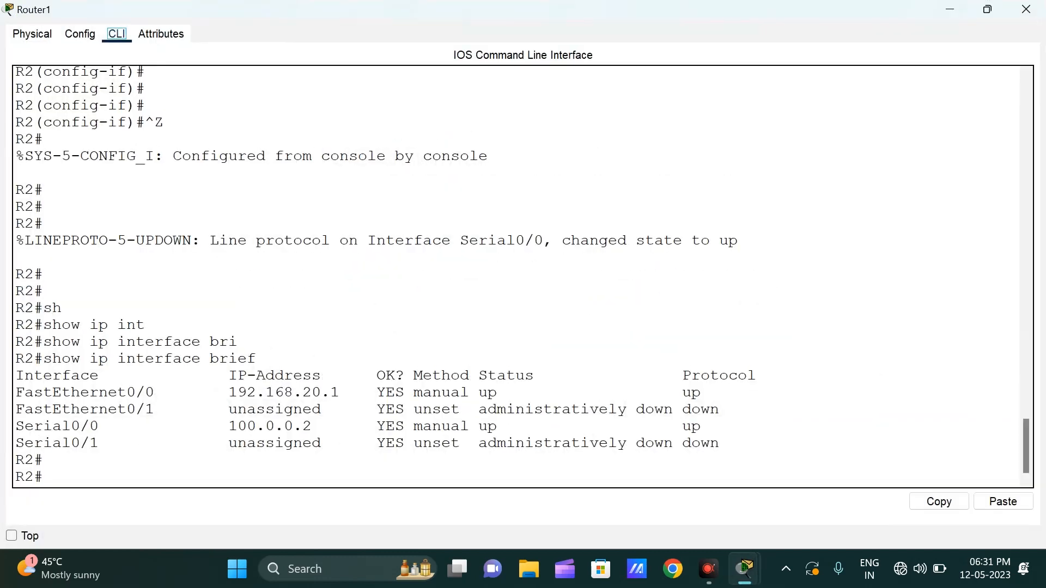
click(619, 292)
key(Return)
key(Return)
key(Return)
text(conf)
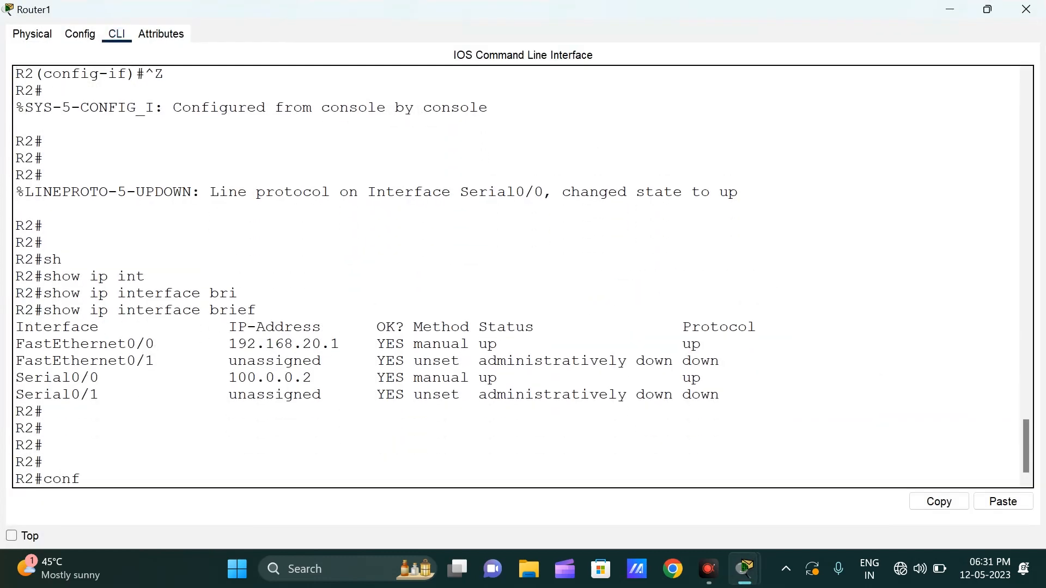
key(Tab)
text(ter)
key(Tab)
key(Return)
key(Return)
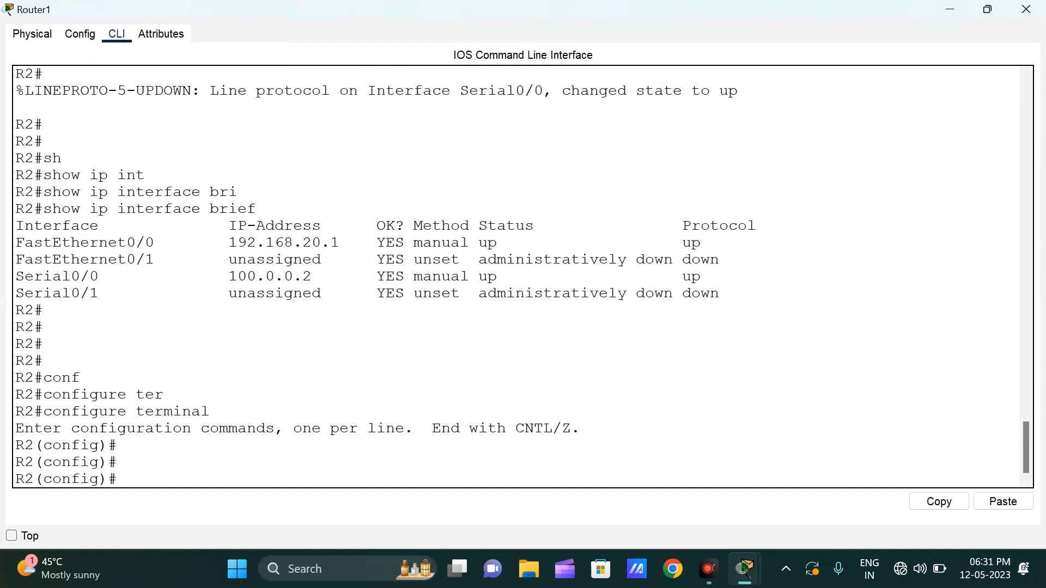
Step: Start RIP configuration on R2 with the router rip command
text(ro)
key(Tab)
text(u)
key(BackSpace)
text(ri)
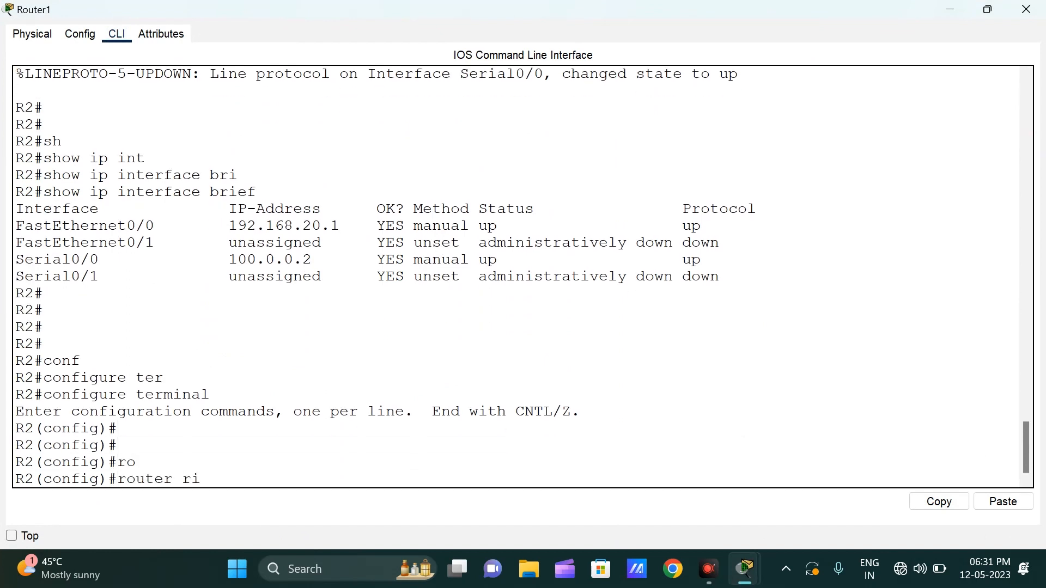
key(Tab)
key(Return)
key(Return)
key(Return)
key(Return)
Step: Add network 192.168.20.0 to R2's RIP configuration with the network command
text(net)
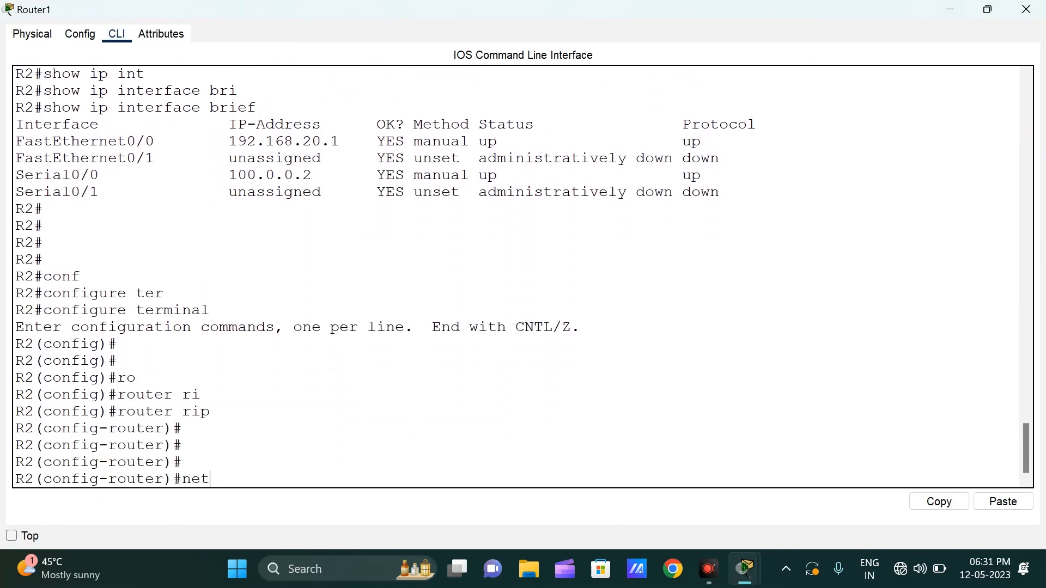
key(Tab)
text(192.1)
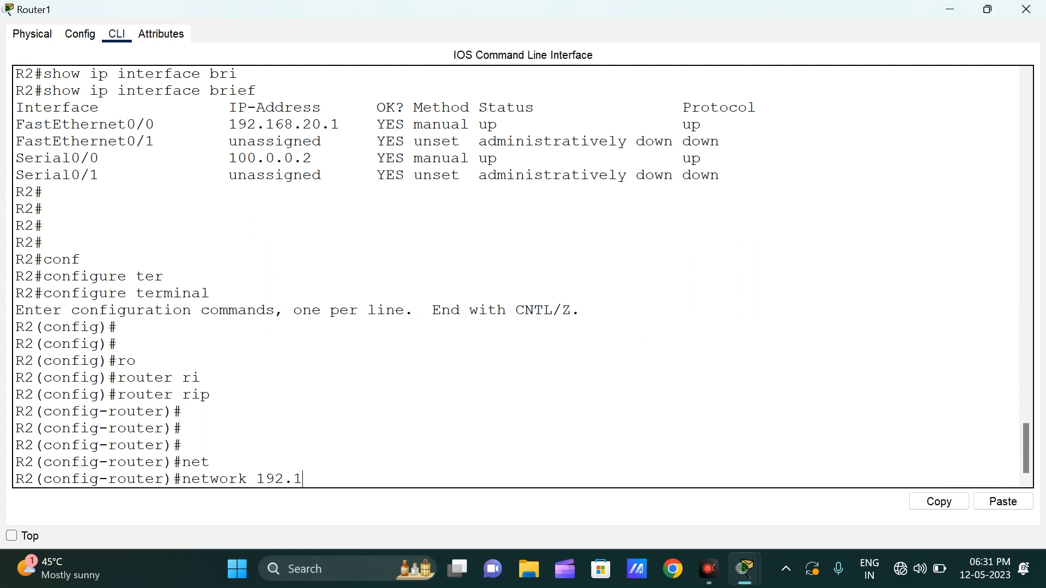
text(68)
text(.20)
text(.-0)
key(BackSpace)
key(BackSpace)
text(.0)
key(Return)
Step: Add network 100.0.0.0 to R2's RIP configuration
text(net)
key(Tab)
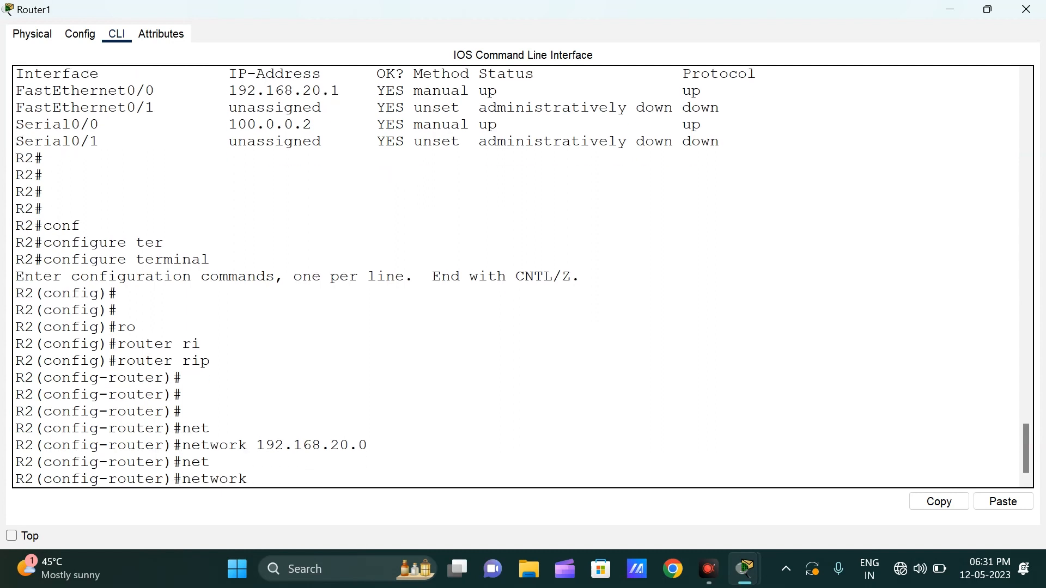
text(100.0.0.0)
key(Return)
key(Return)
key(Return)
Step: Leave configuration mode on R2 and save the configuration with wr
key(ctrl+z)
key(Return)
key(Return)
key(Return)
key(Return)
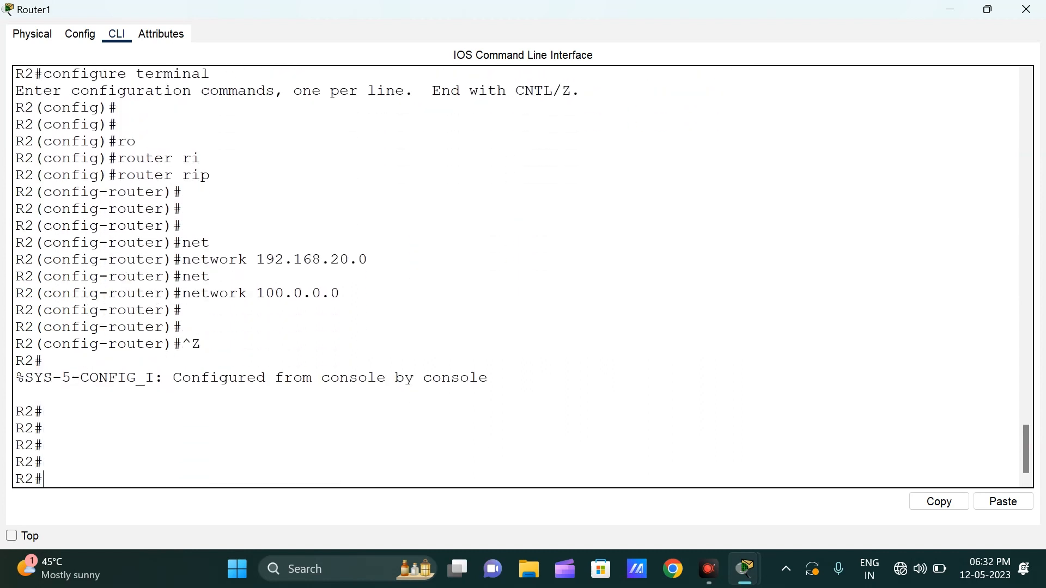
text(wr)
key(Return)
key(Return)
key(Return)
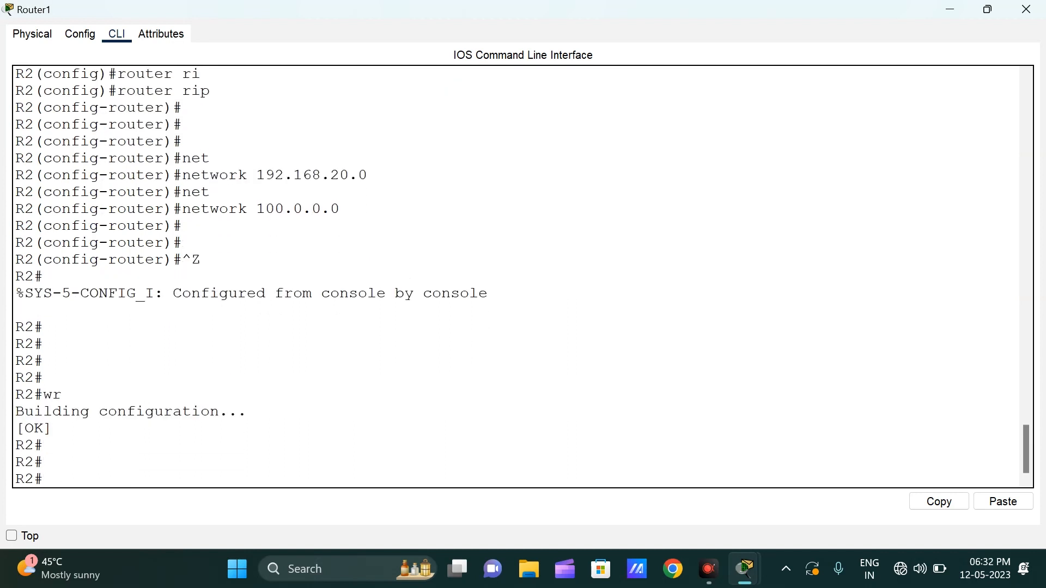
Step: Ping the remote gateway 192.168.10.1 from R2
text(ping 192.168.10.1)
key(Return)
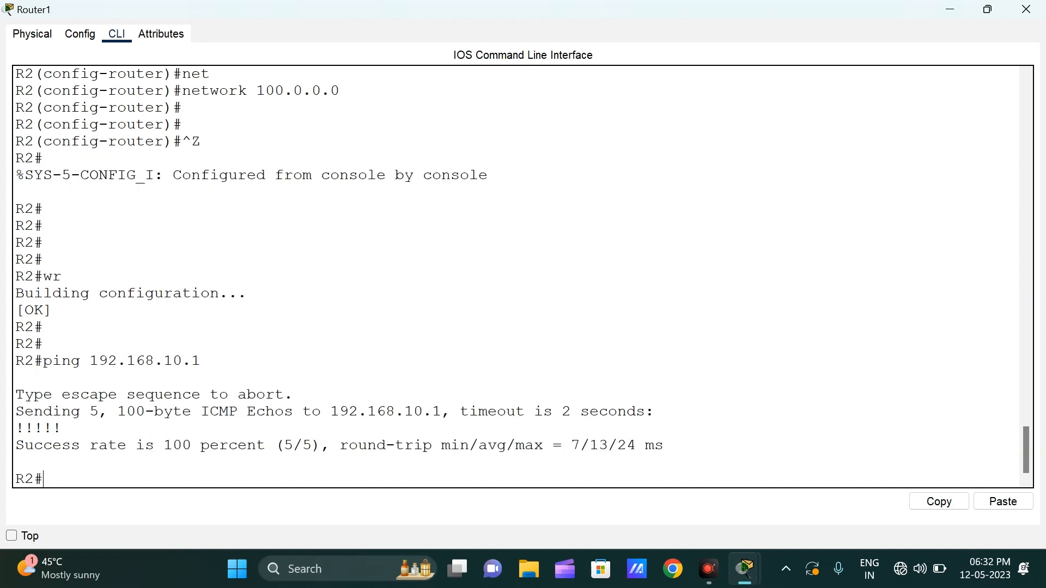
Step: Ping R2's own LAN gateway 192.168.20.1 from R2 and close Router1's window
key(Up)
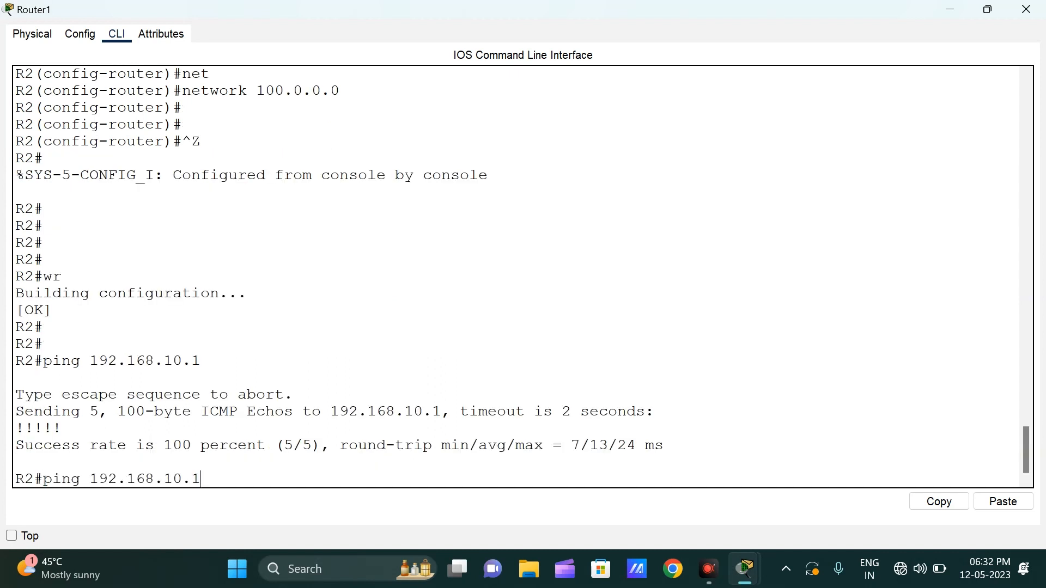
key(BackSpace)
key(BackSpace)
key(BackSpace)
key(BackSpace)
text(20.1)
key(Return)
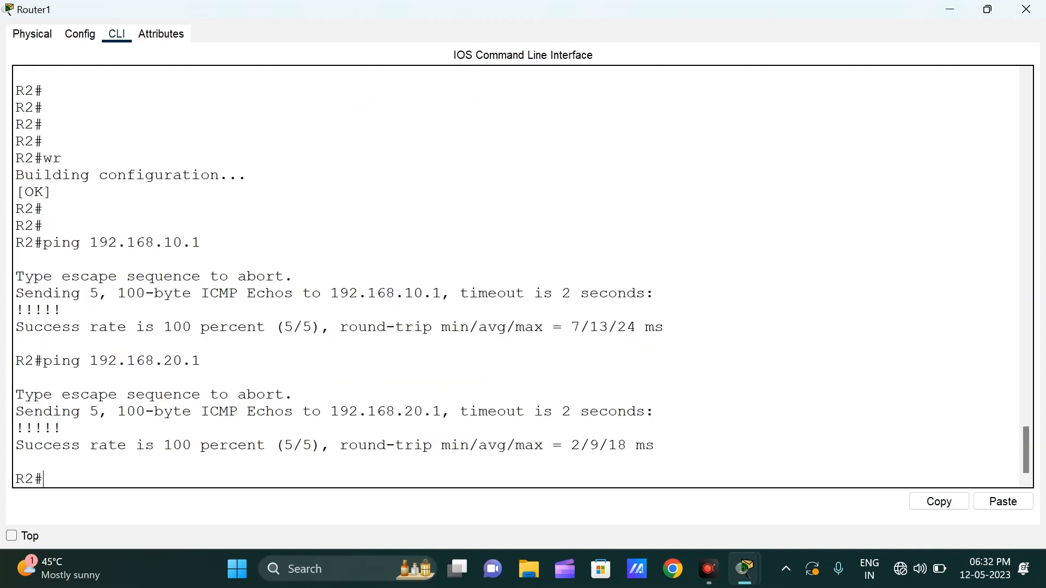
click(1026, 9)
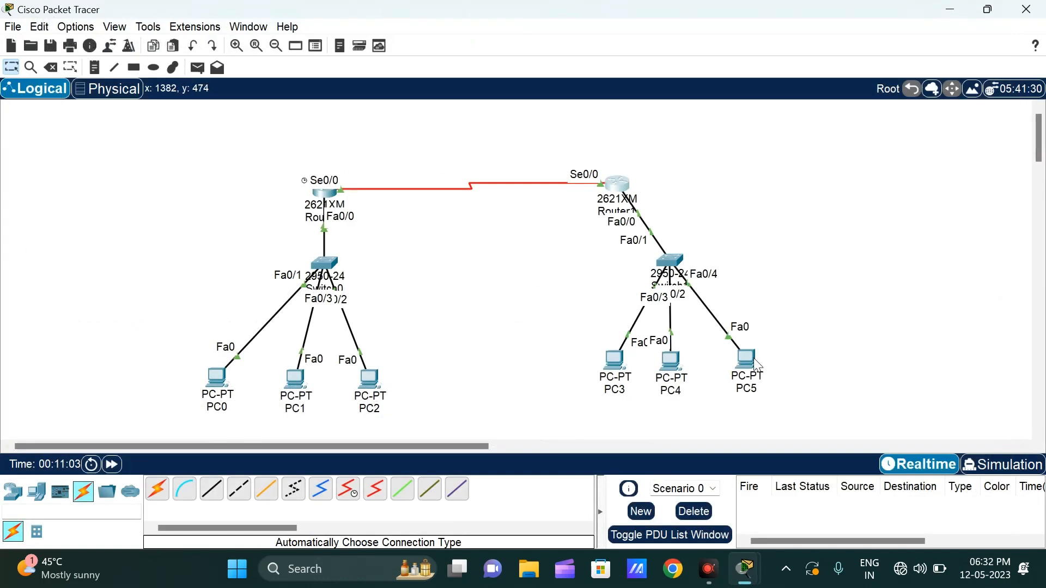
mouse_move(756, 365)
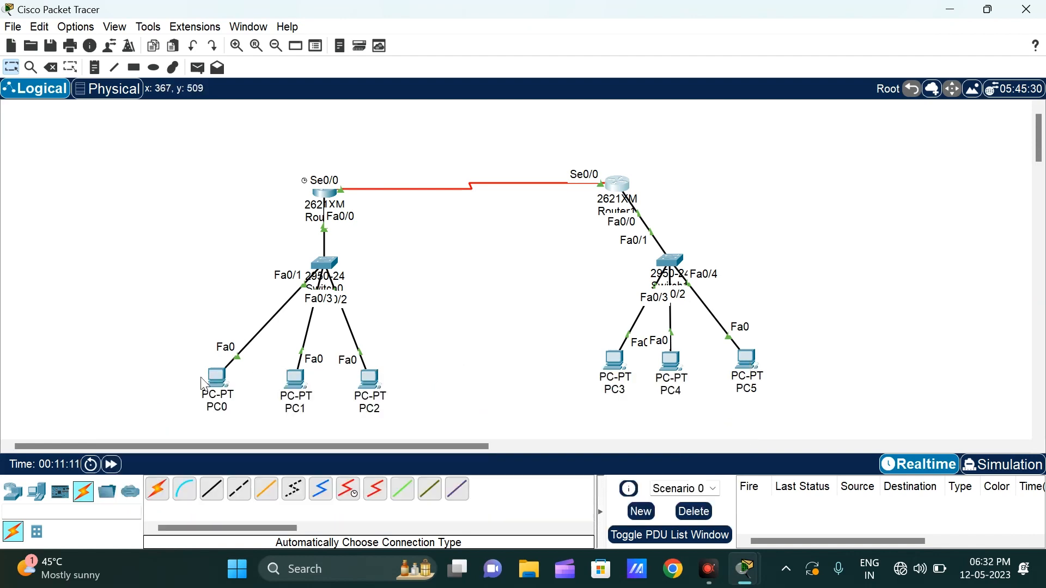
click(217, 376)
drag(588, 90, 1, 3)
click(436, 8)
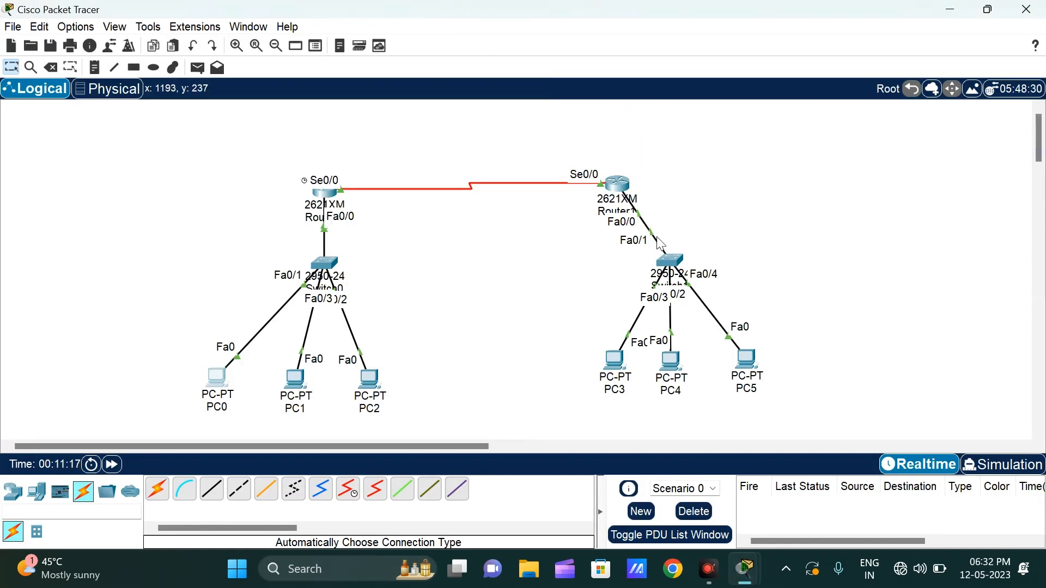
Step: Open PC0's Command Prompt, move its window clear of the second network, and ping 192.168.20.3
click(213, 380)
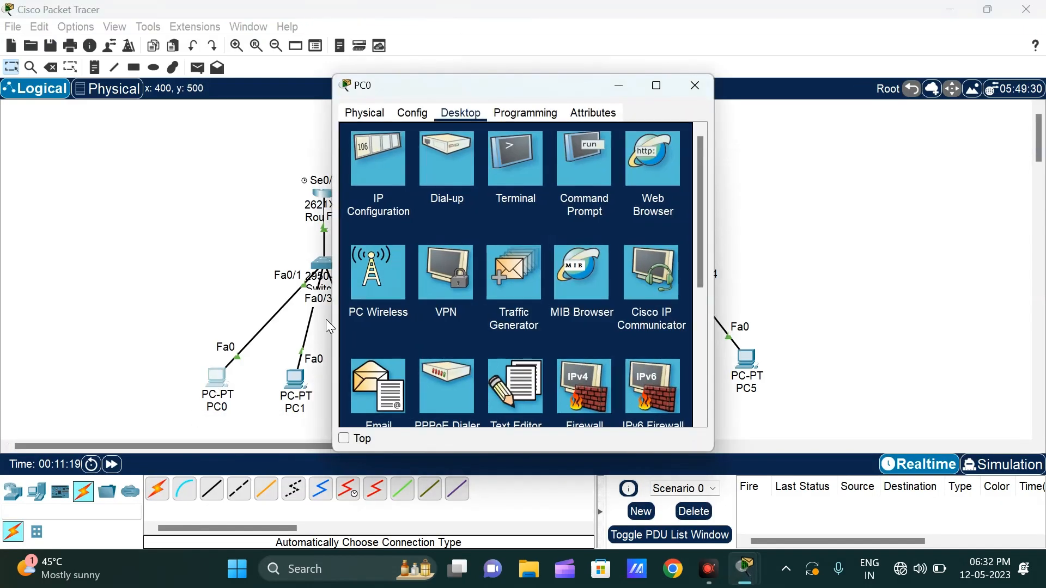
click(596, 173)
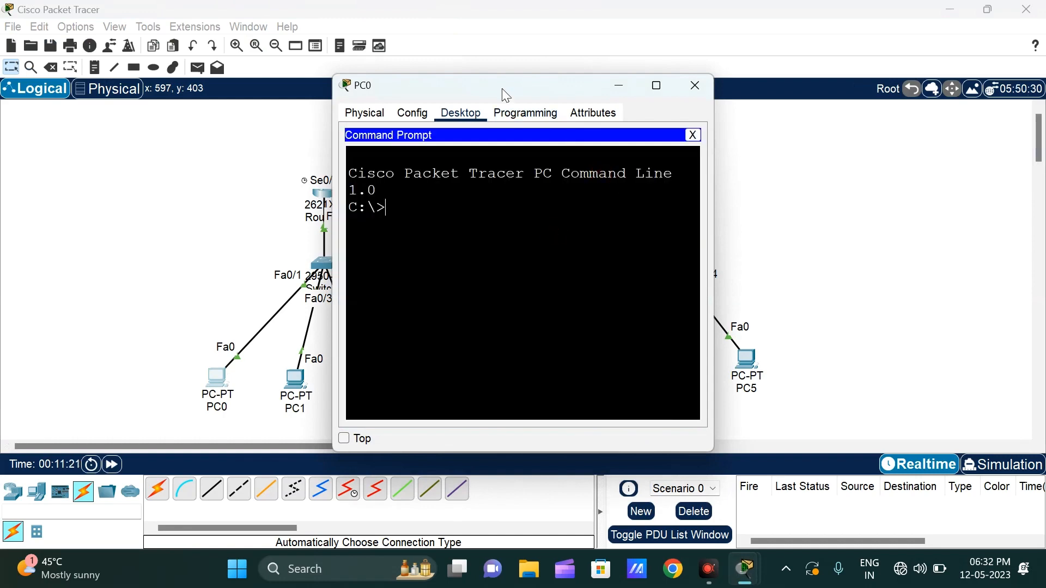
drag(502, 94, 313, 59)
text(pi)
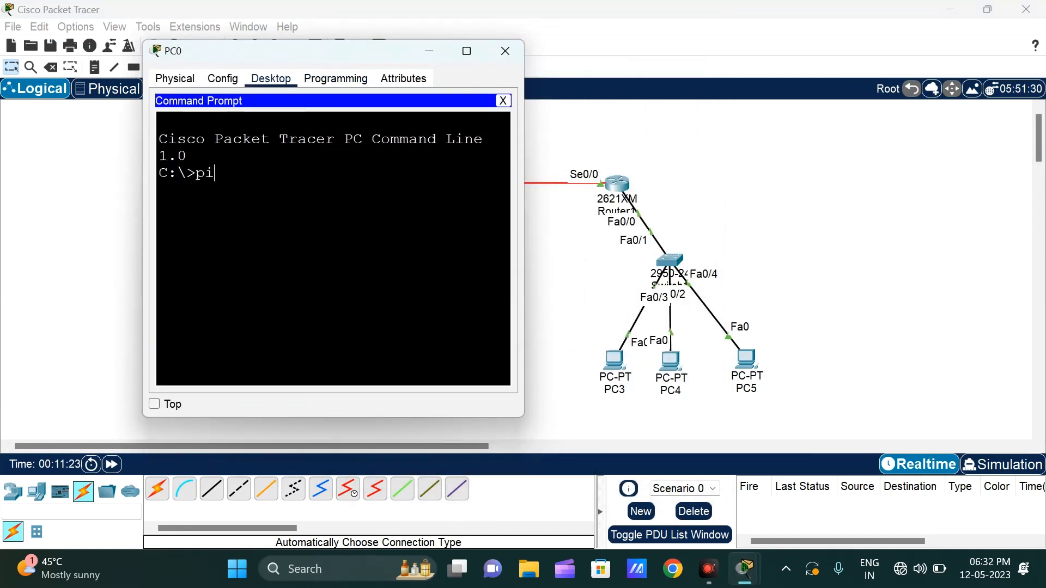
text(ng 192.168)
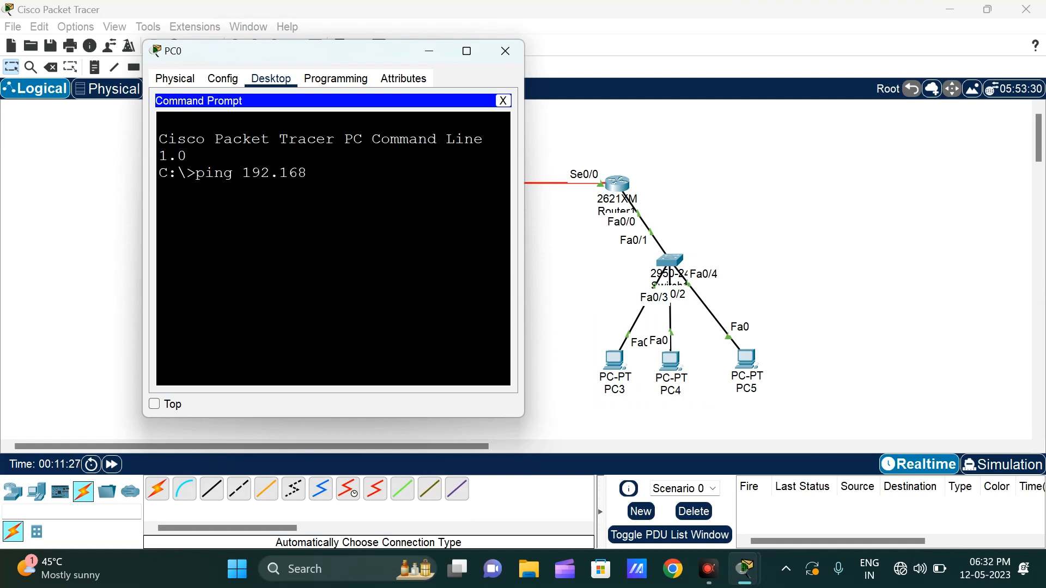
text(.20.3)
key(Return)
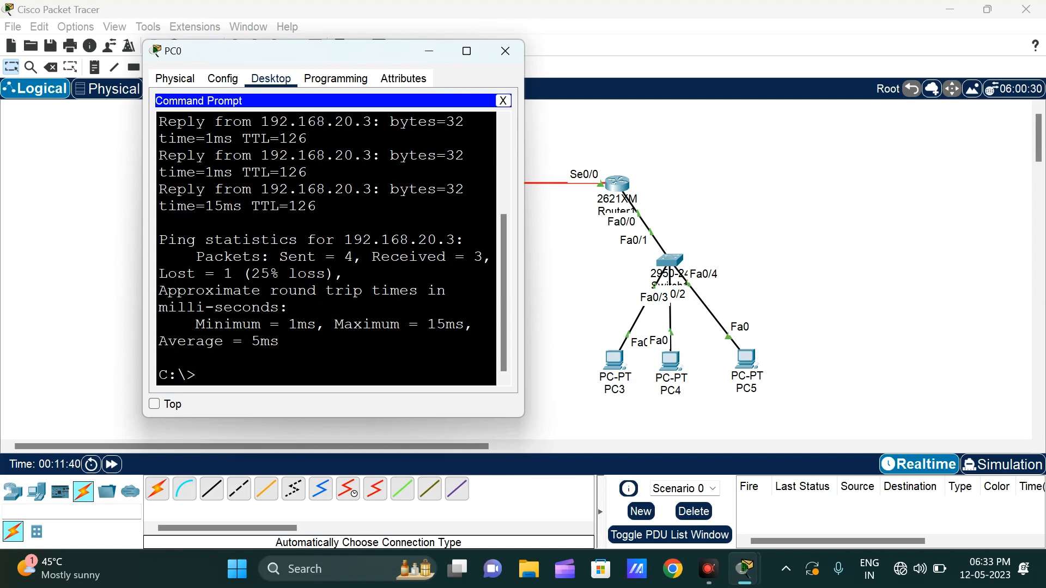
Step: Review the ping replies in PC0's Command Prompt and repeat the ping to 192.168.20.3
scroll(327, 245, up, 2)
drag(177, 204, 261, 255)
scroll(294, 262, down, 3)
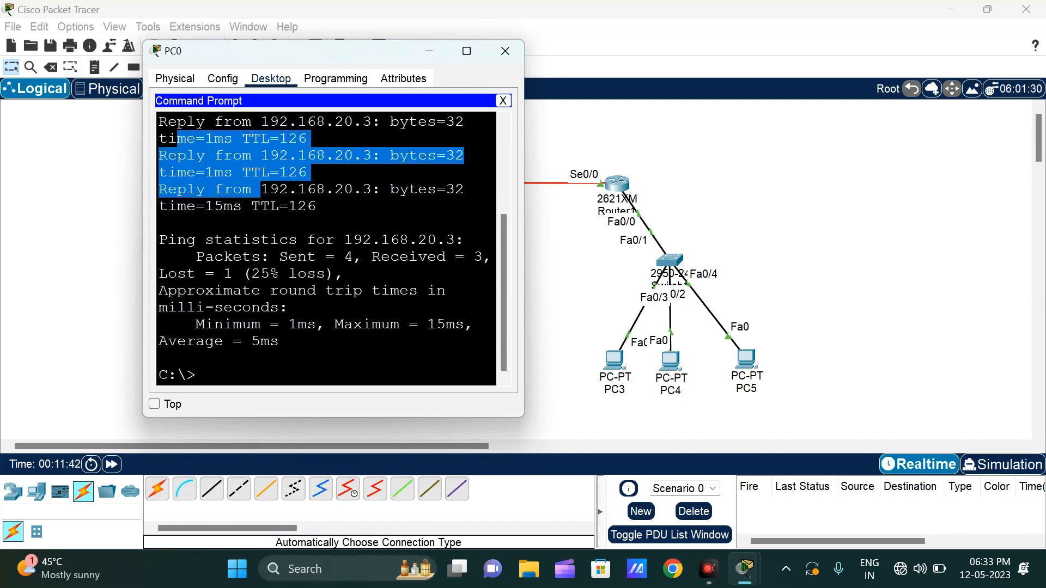
click(331, 320)
key(Up)
key(Return)
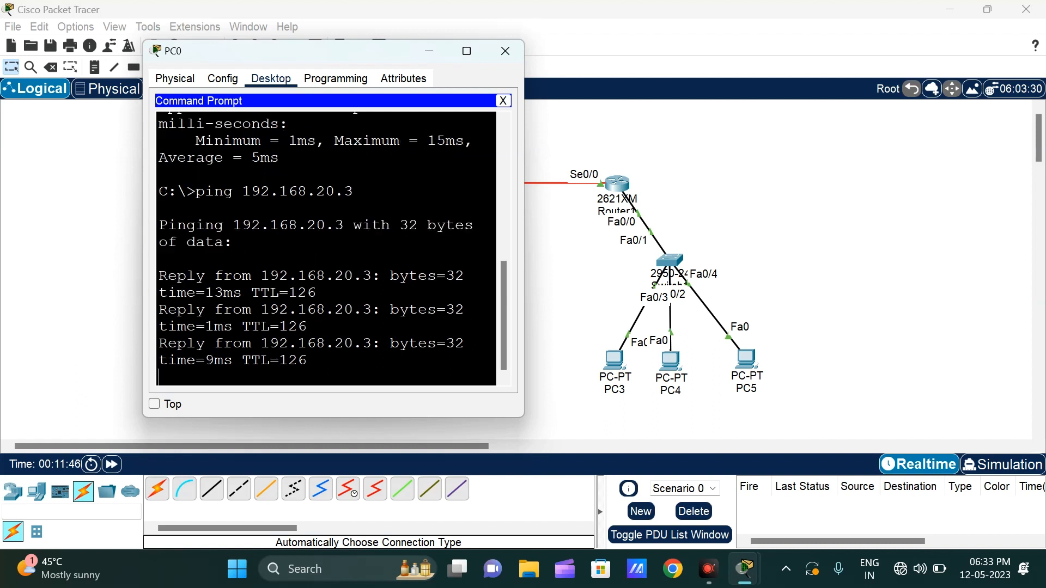
Step: Ping 192.168.20.2 from PC0's Command Prompt and return to the network topology
key(Up)
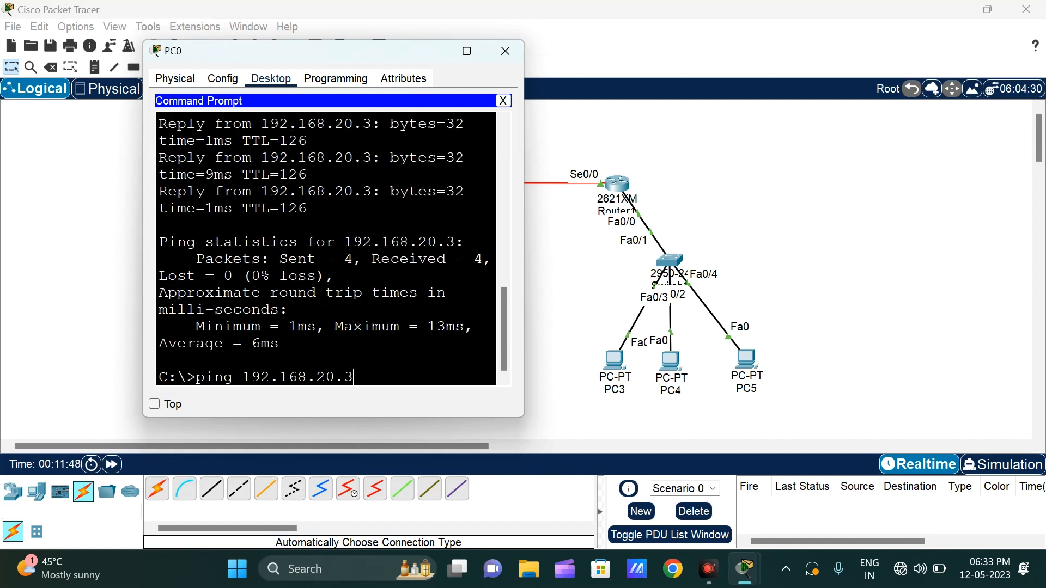
key(BackSpace)
text(2)
key(Return)
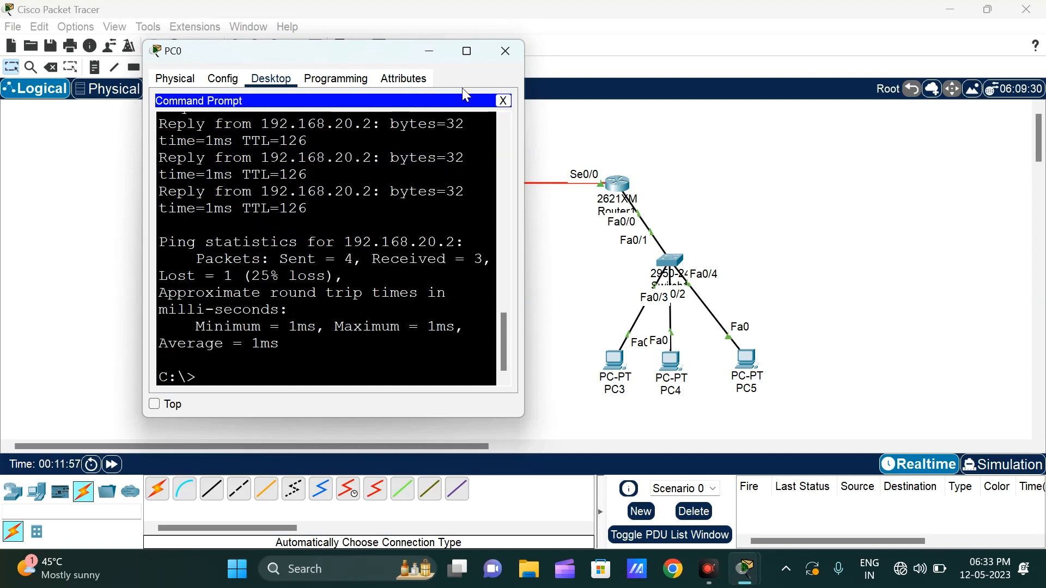
click(553, 140)
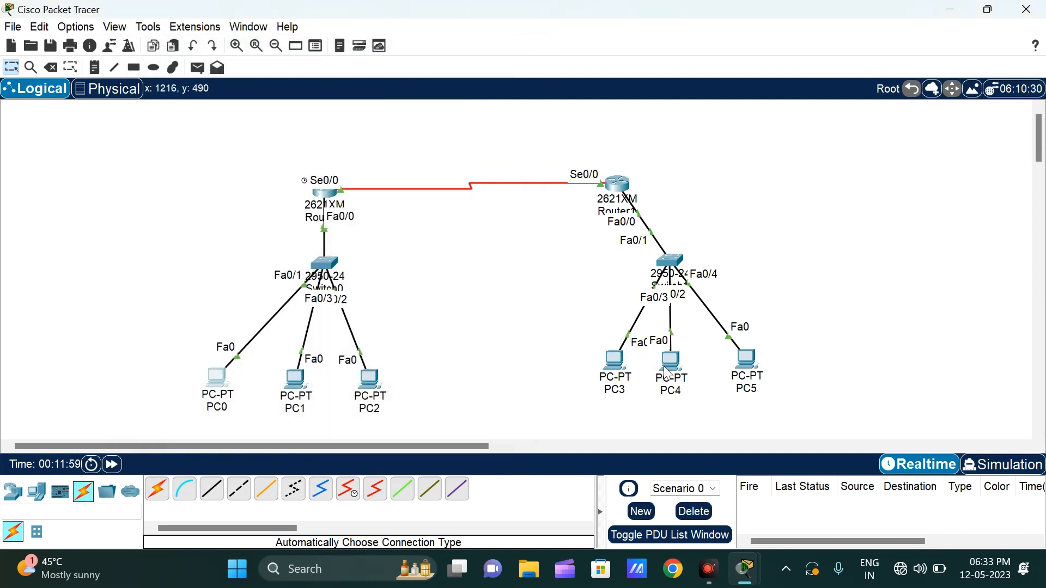
Step: Open the Command Prompt on PC4 in the second network
click(669, 364)
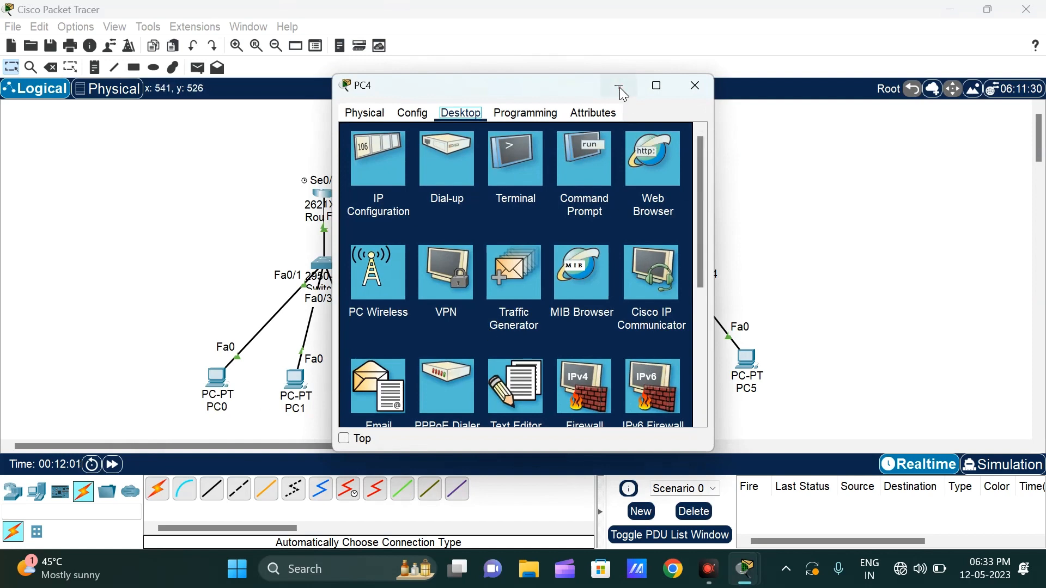
click(619, 87)
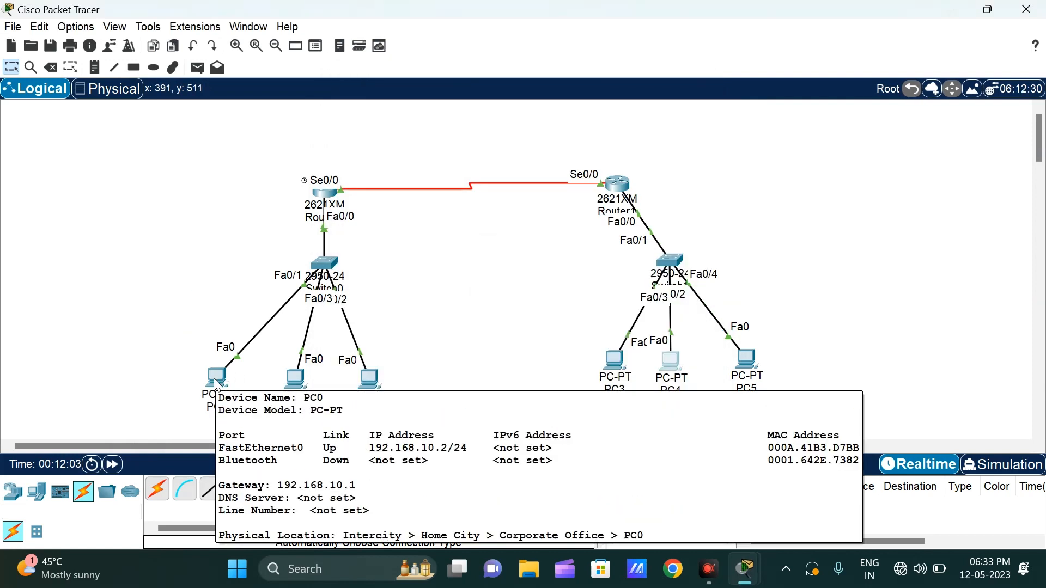
click(670, 364)
click(588, 164)
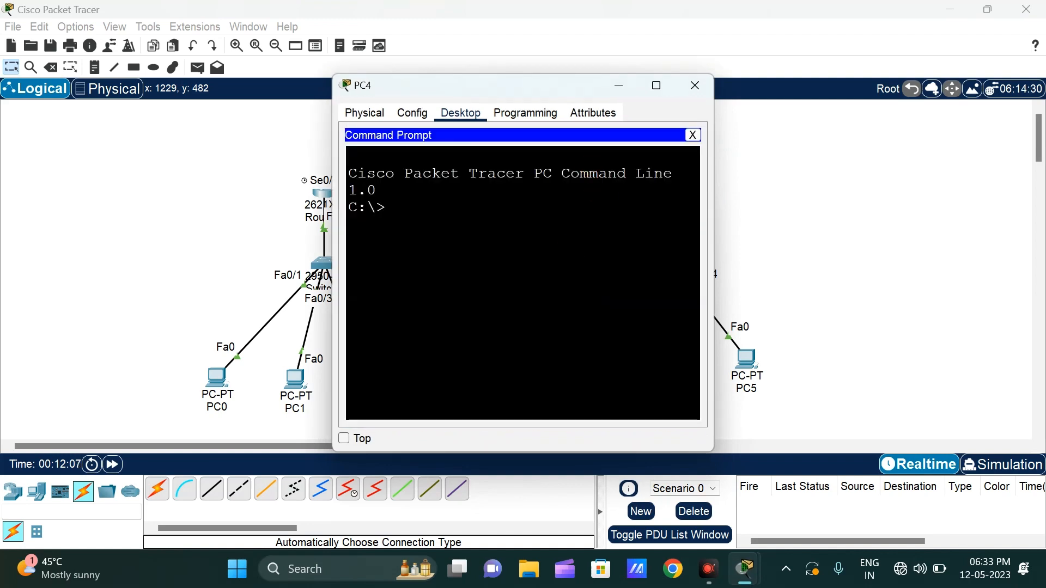
Step: Ping 192.168.10.2 from PC4's Command Prompt and close PC4's window
text(ping 10.)
key(BackSpace)
key(BackSpace)
key(BackSpace)
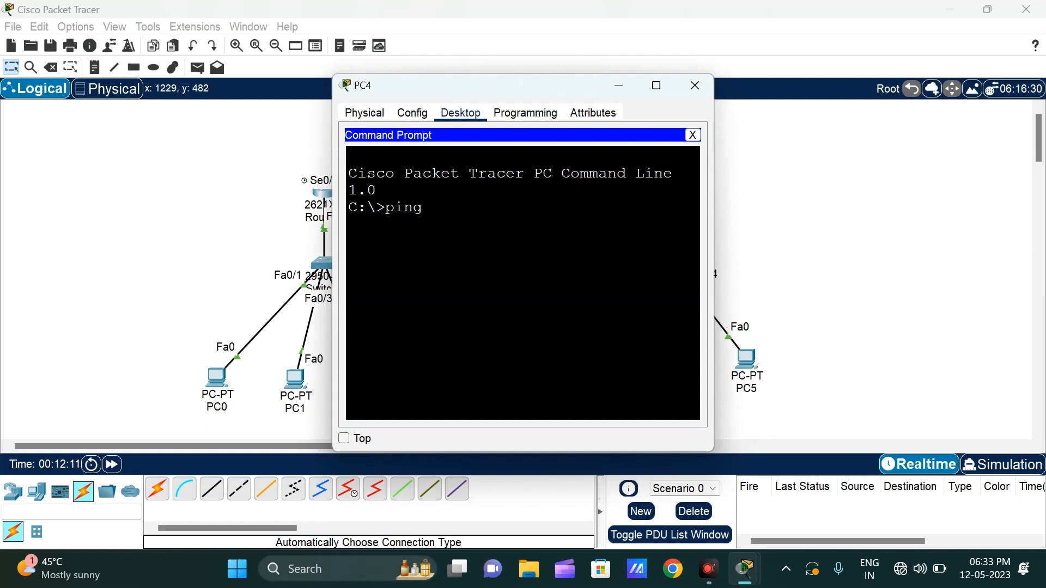
text(192.18)
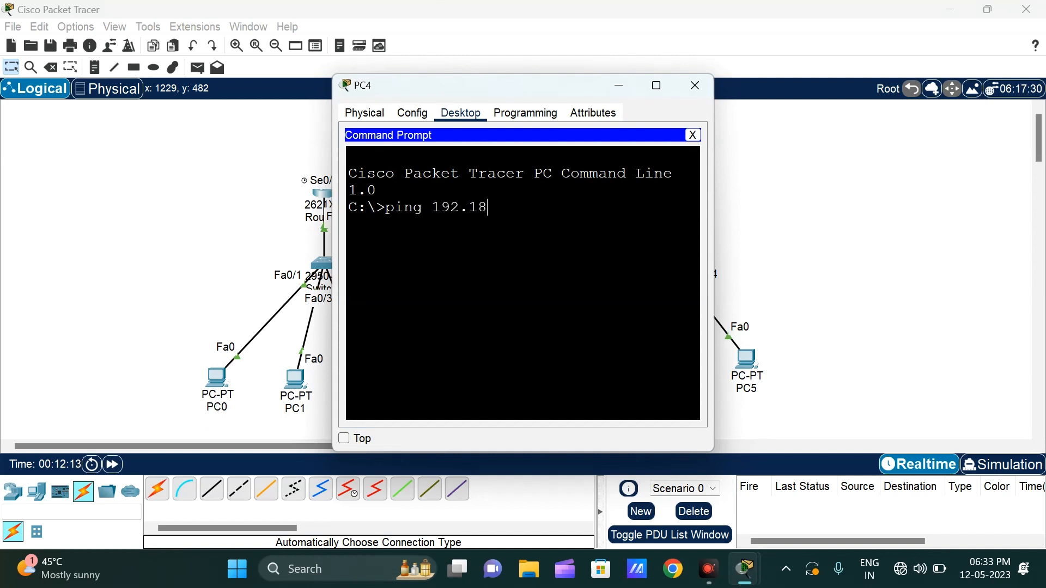
key(BackSpace)
text(68.10.1)
key(BackSpace)
text(2)
key(Return)
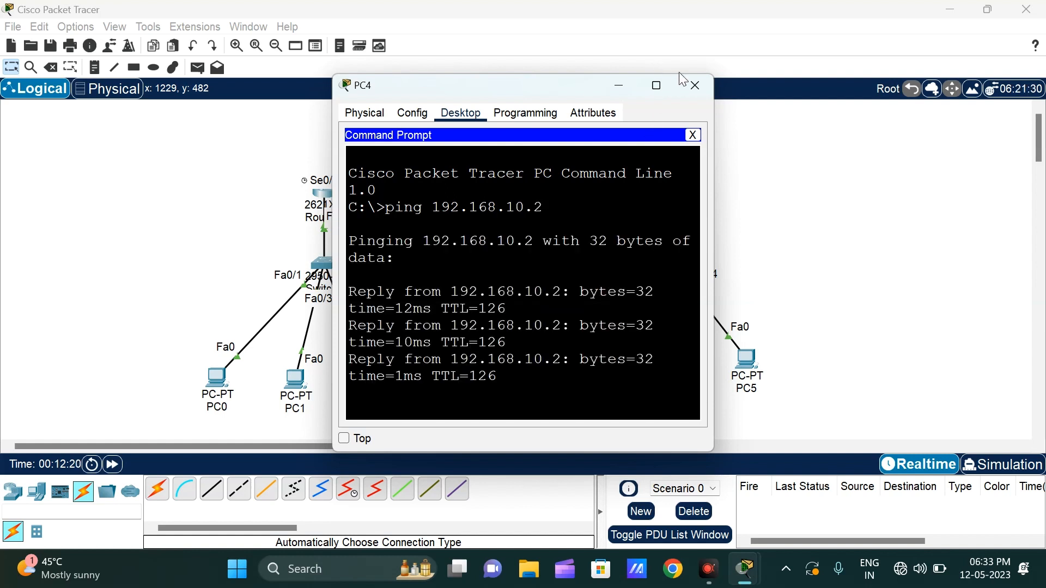
click(696, 86)
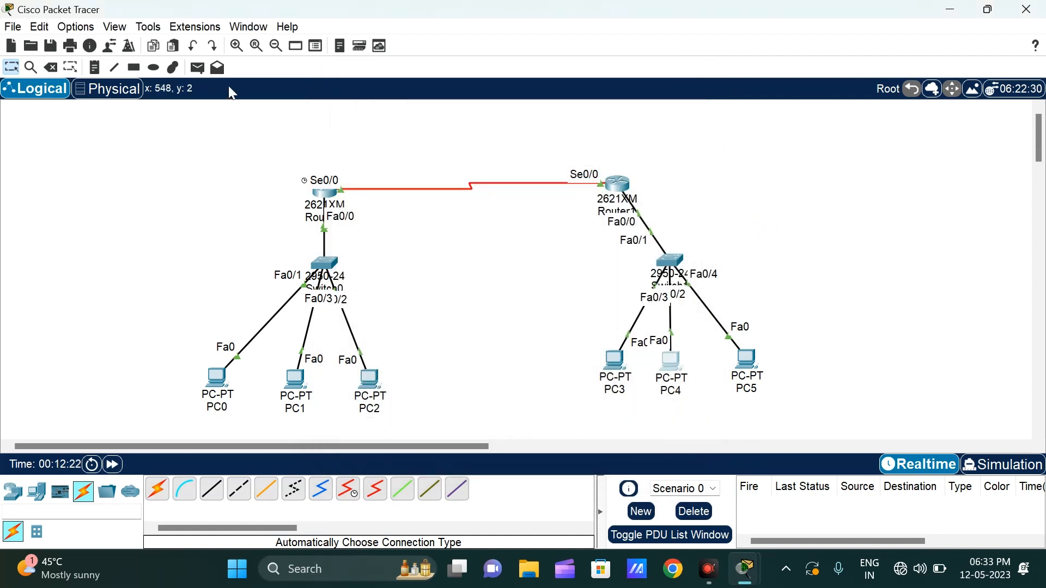
Step: Send a simple PDU from PC4 to PC0 across the two routers
click(196, 69)
click(247, 119)
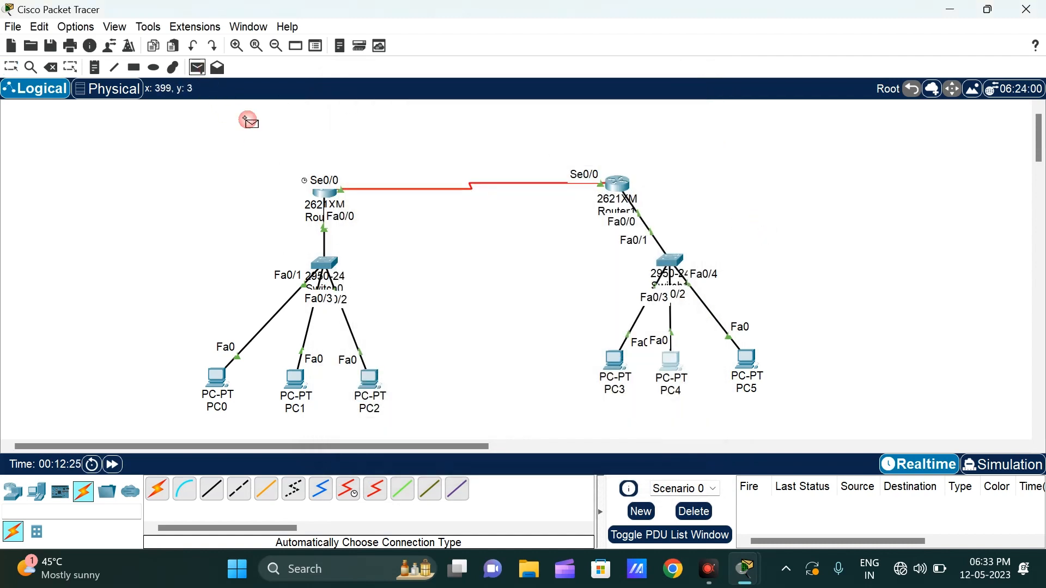
click(679, 364)
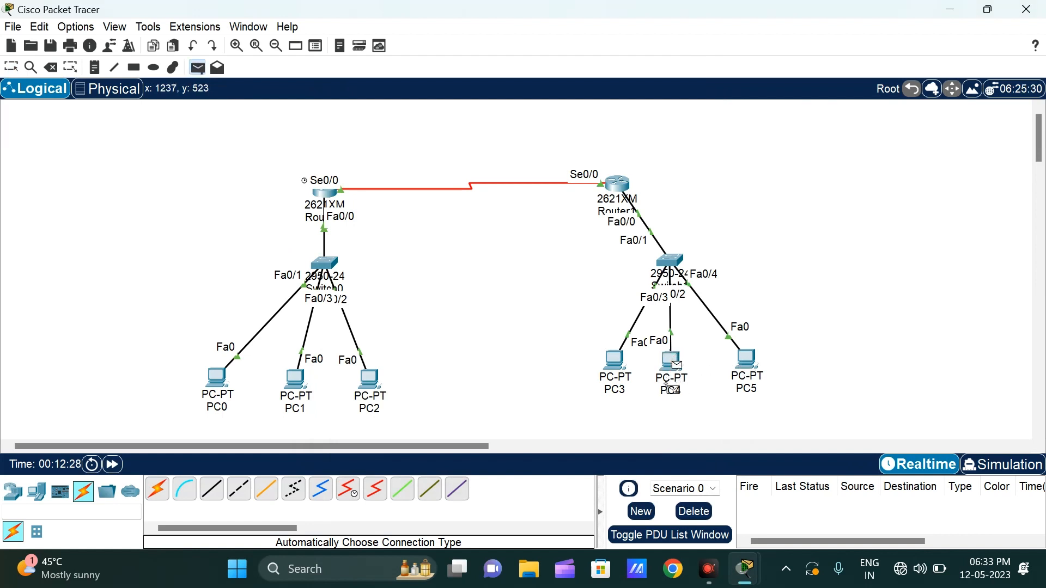
click(224, 382)
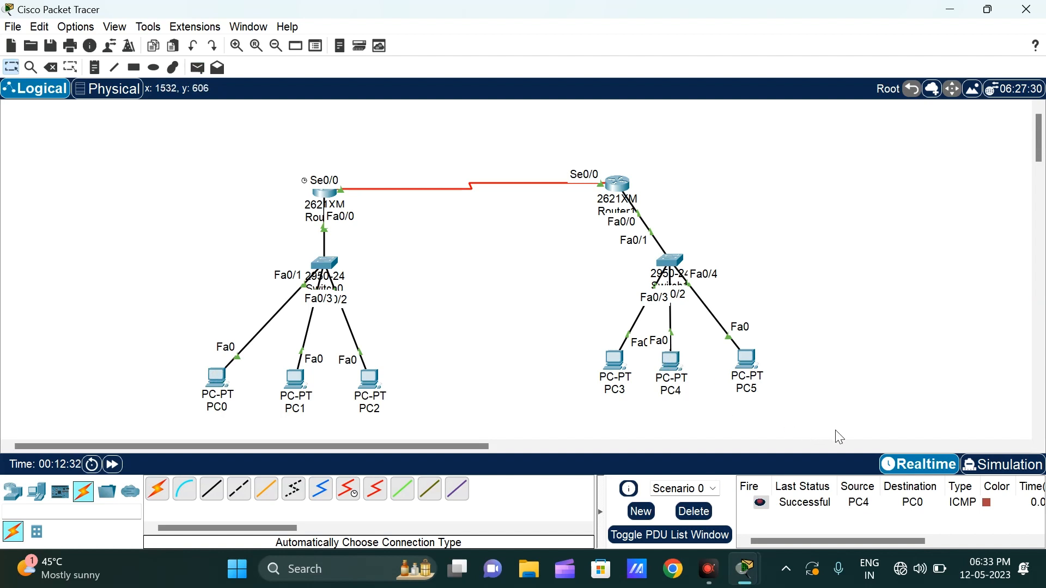
Step: Play the PC4-to-PC0 packet in Simulation mode to watch its path through both routers, and return to Realtime mode
click(1004, 464)
click(918, 273)
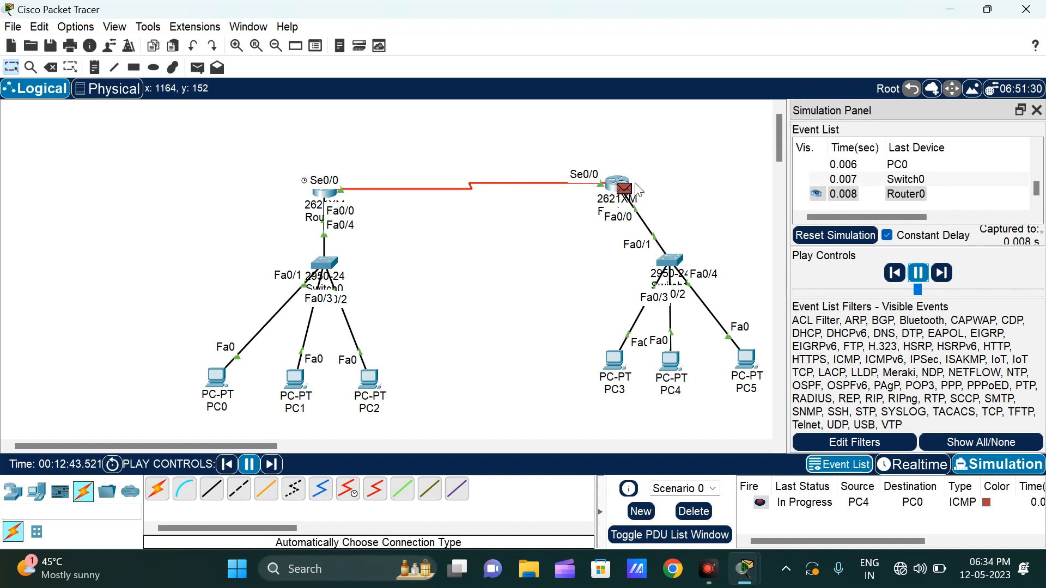
mouse_move(637, 185)
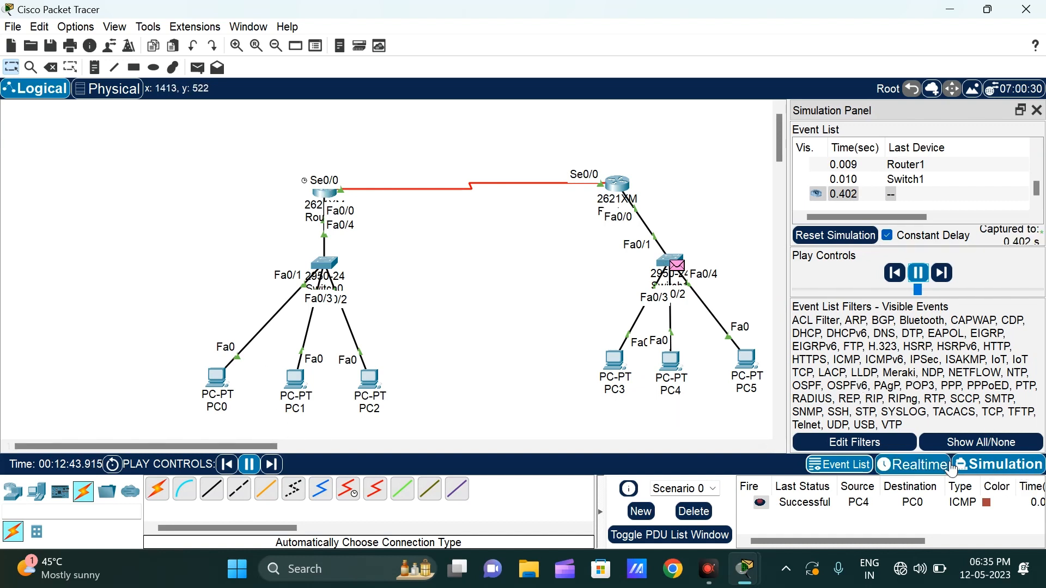
click(929, 466)
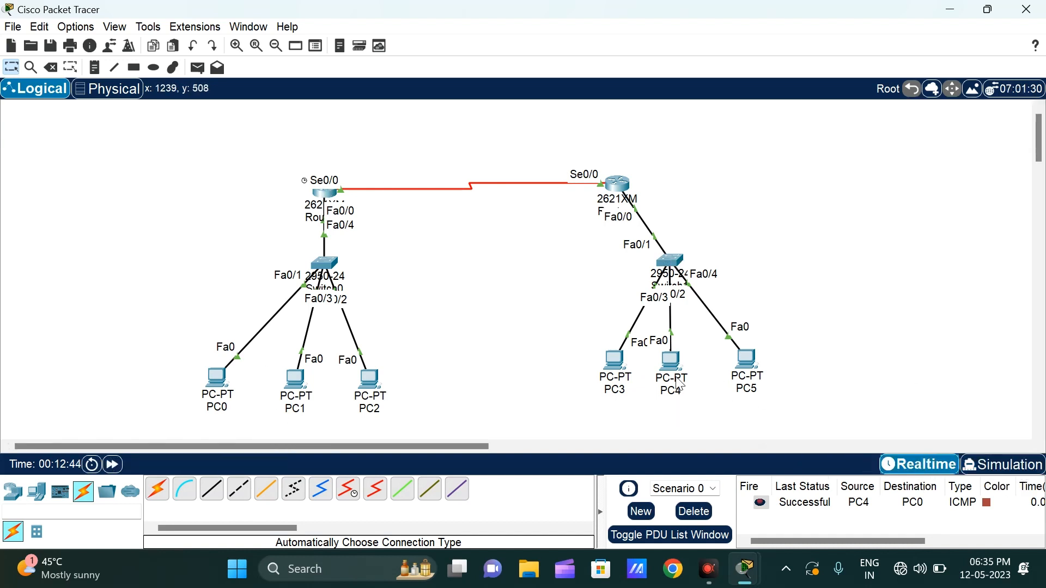